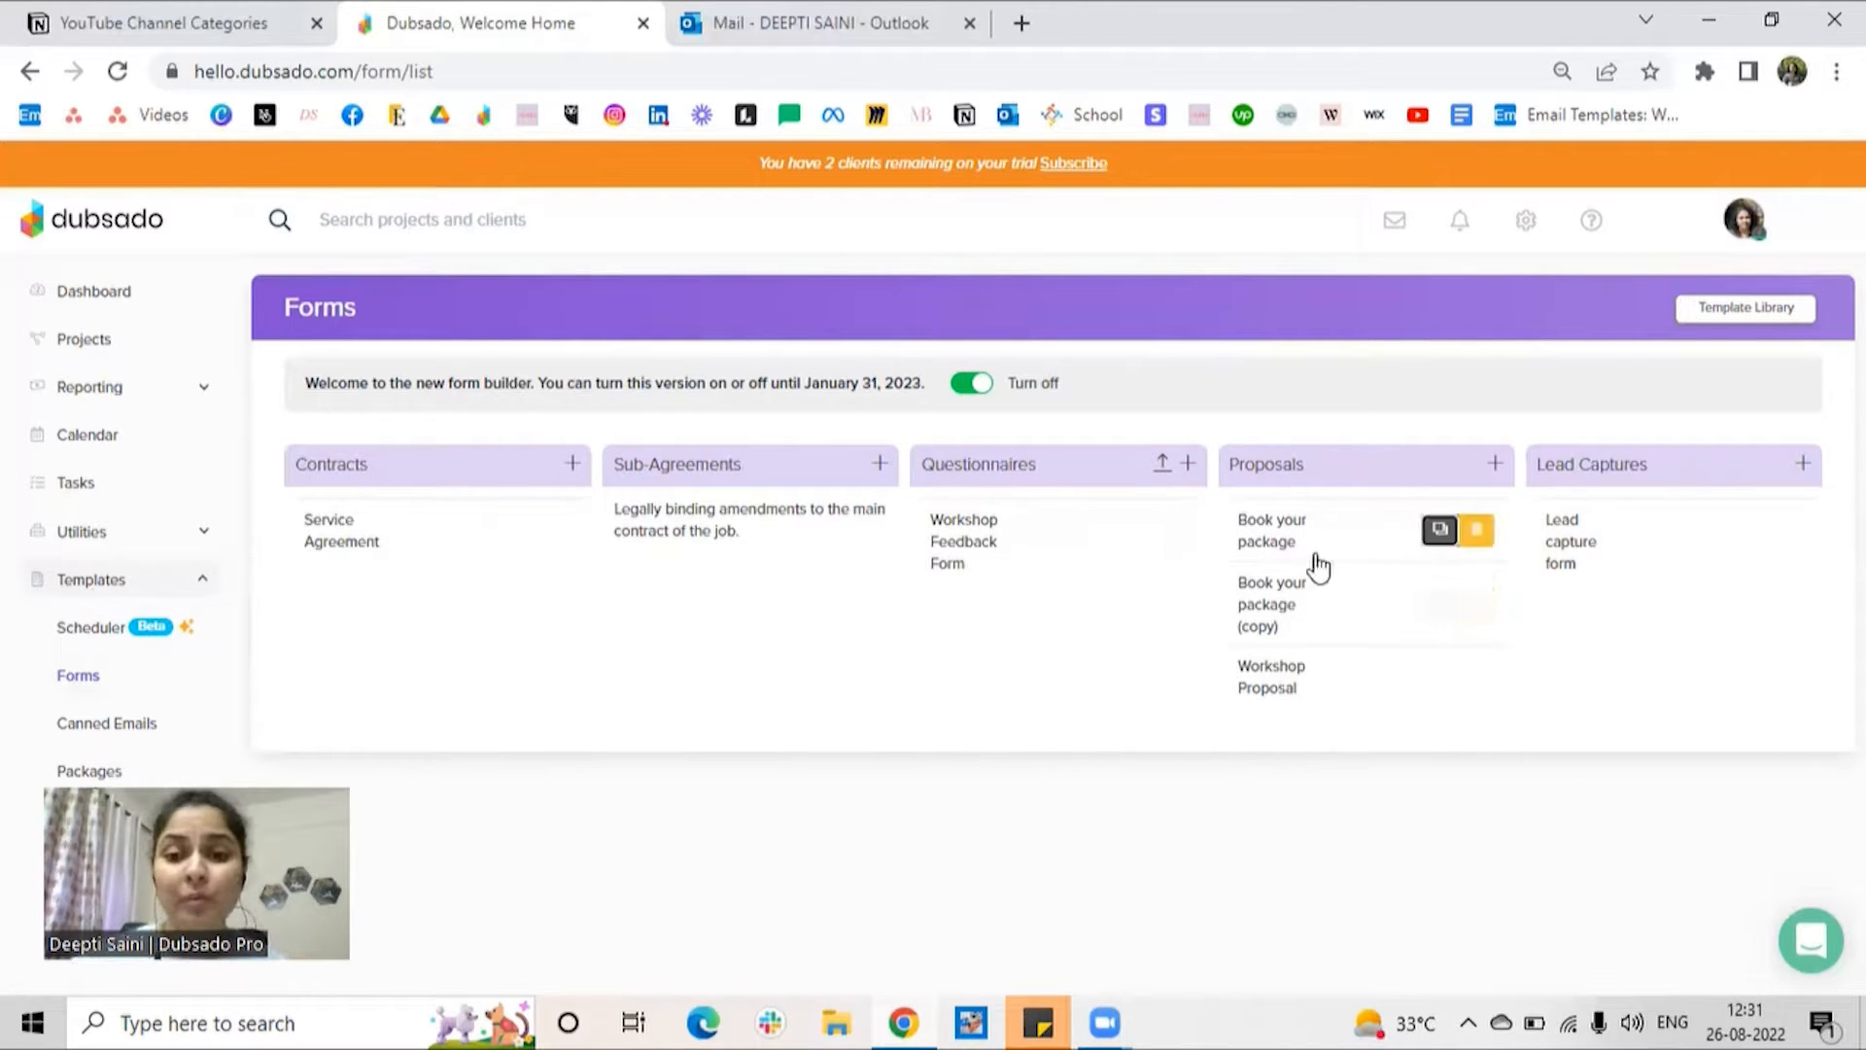
Step: Delete the duplicate proposal template "Book your package (copy)" and confirm its removal
left_click(1299, 623)
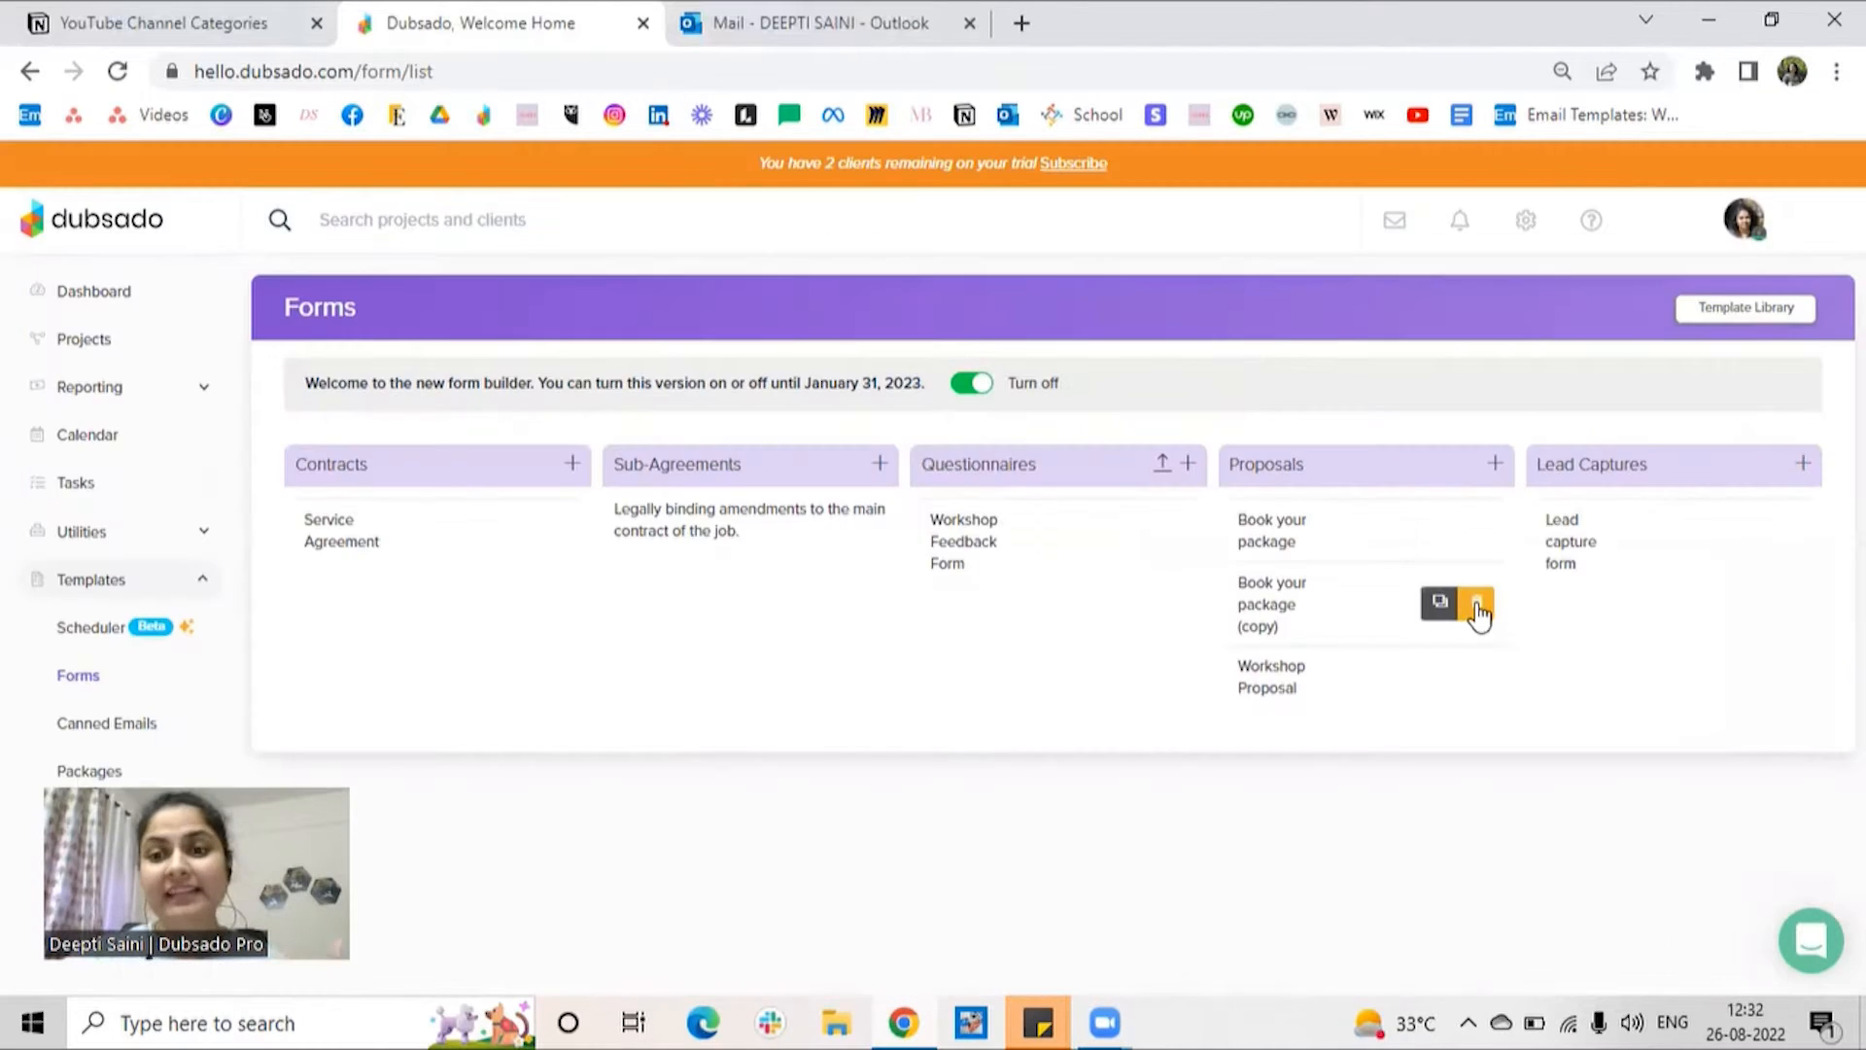
left_click(1475, 610)
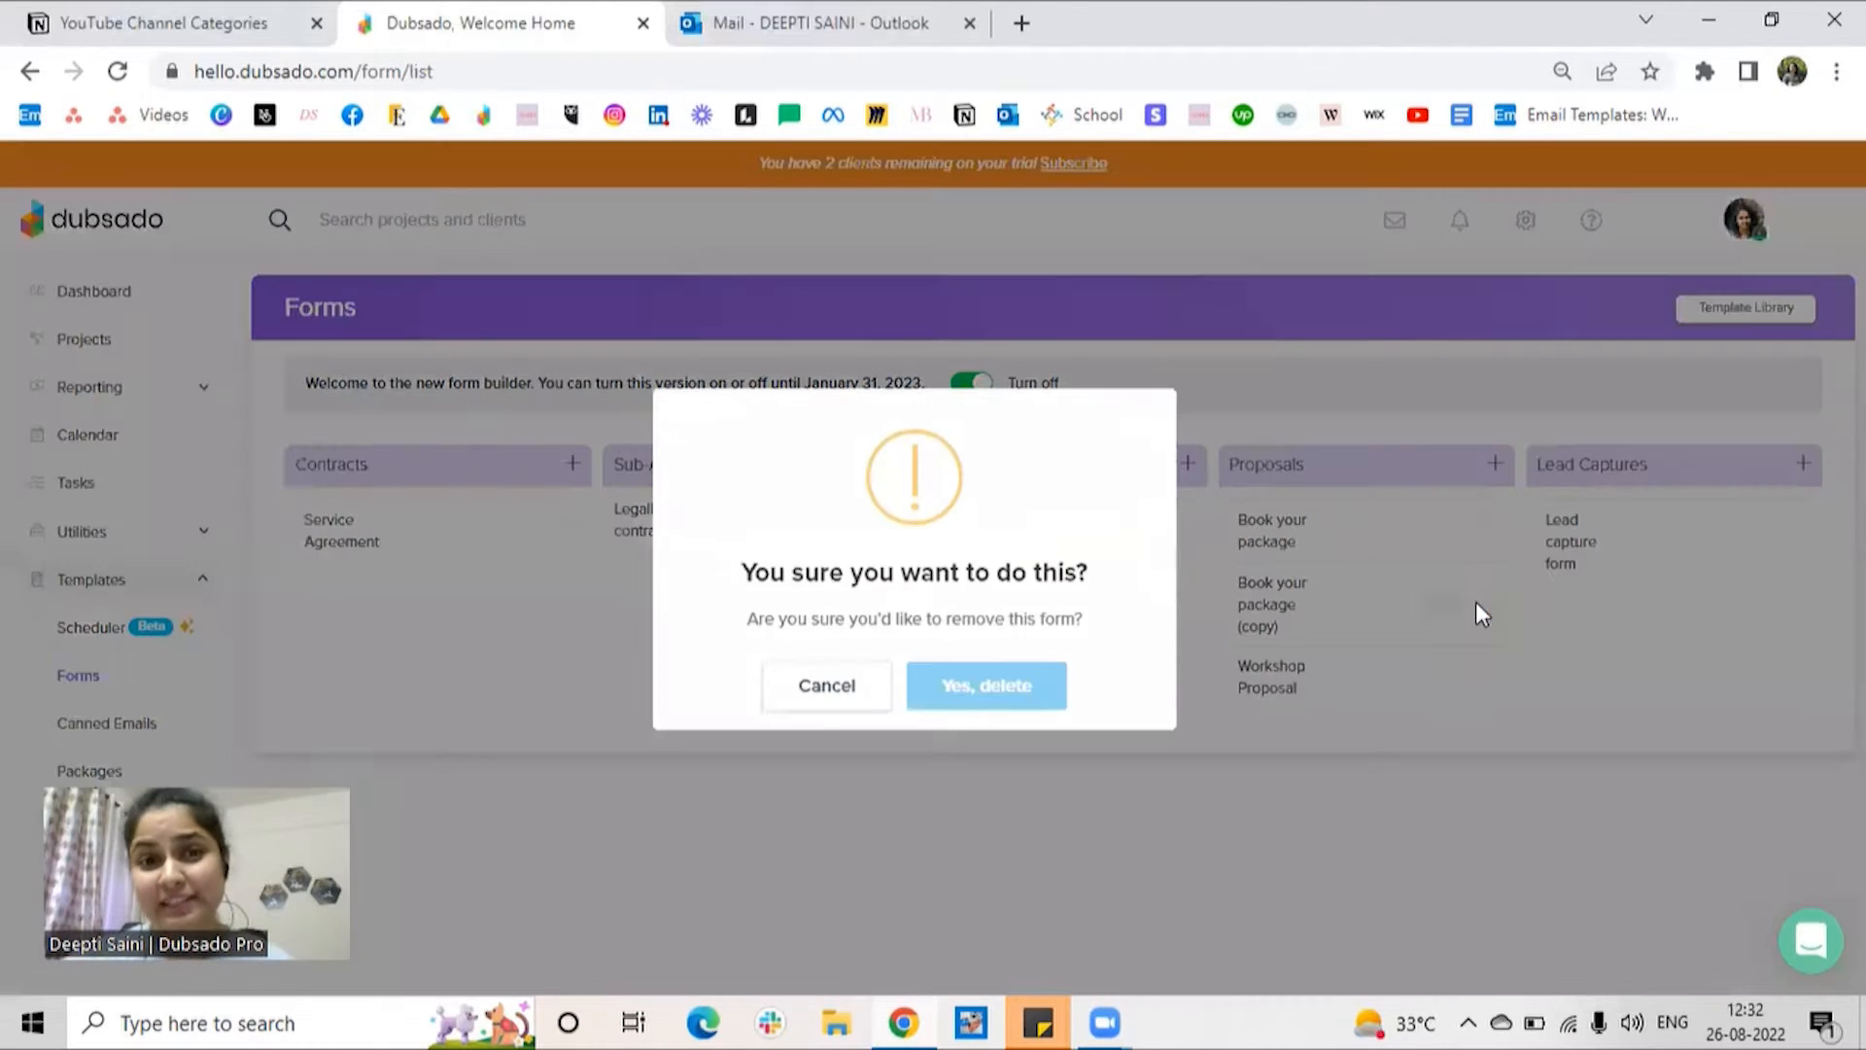
left_click(988, 685)
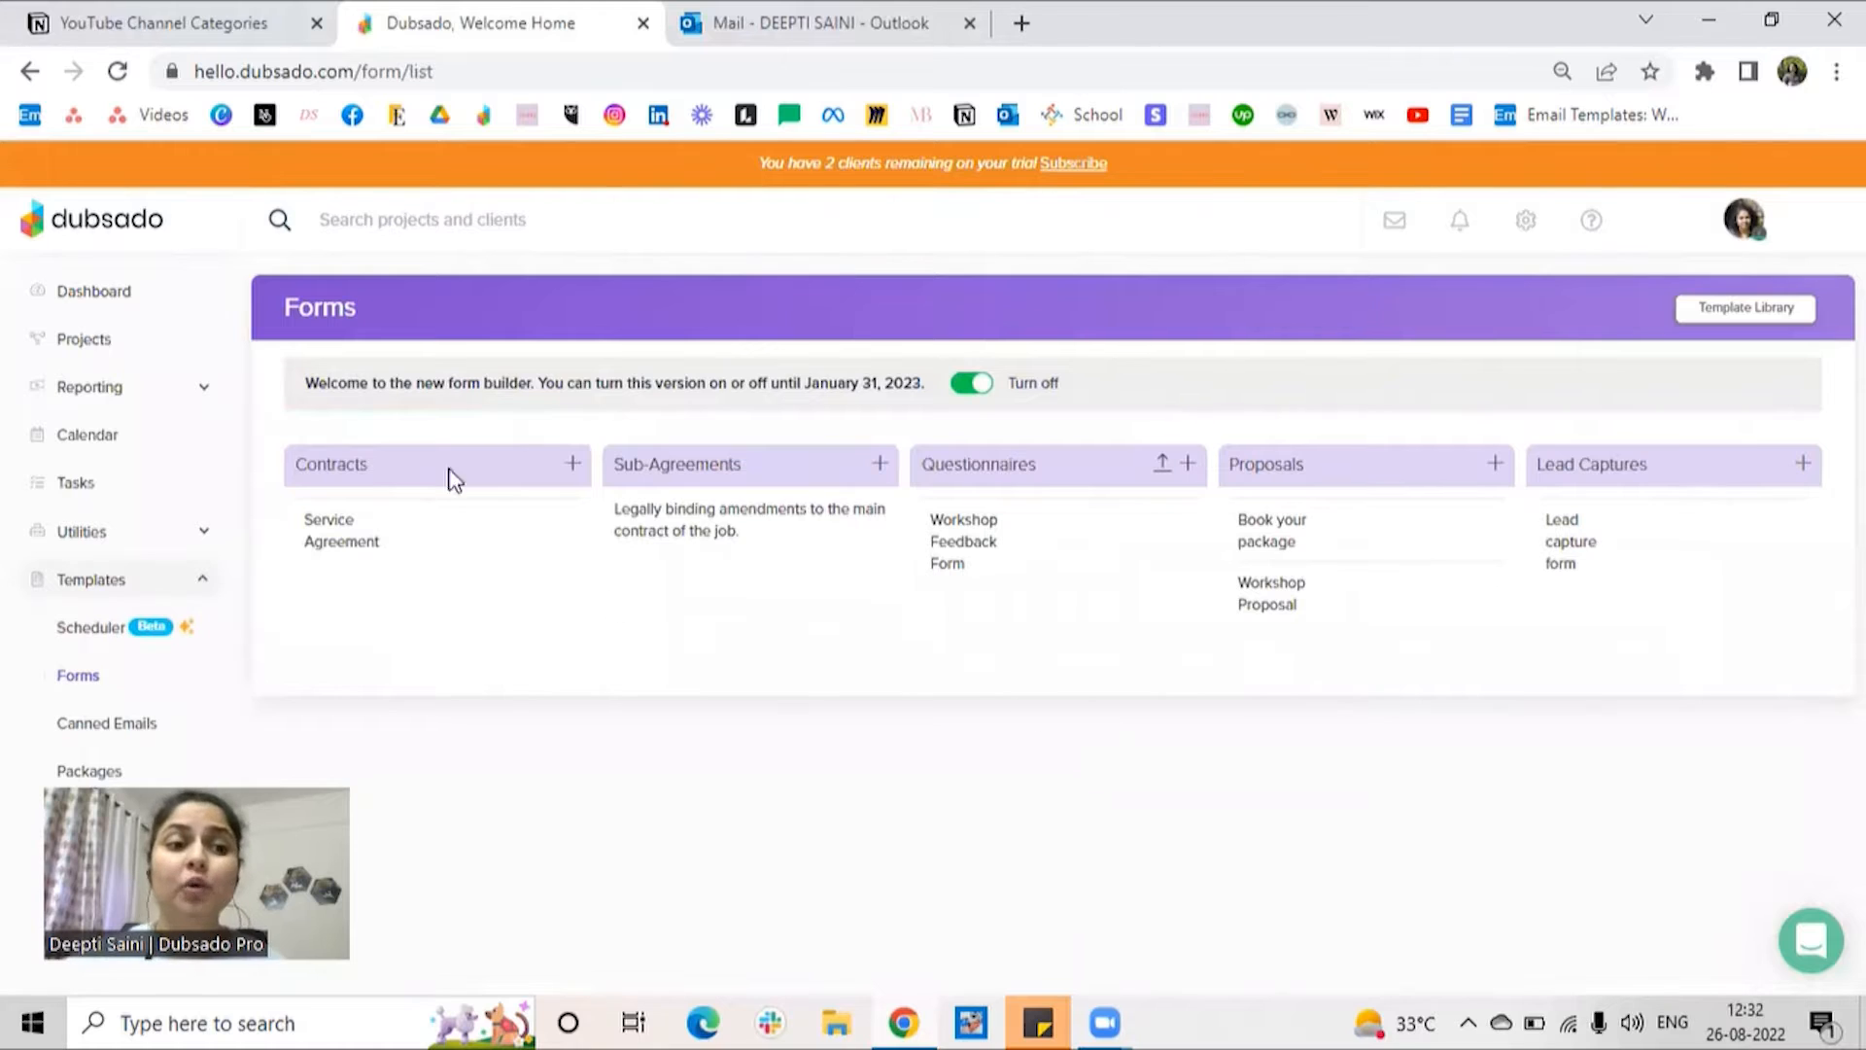
Step: Open the Beta Client project from the list of all leads
left_click(48, 350)
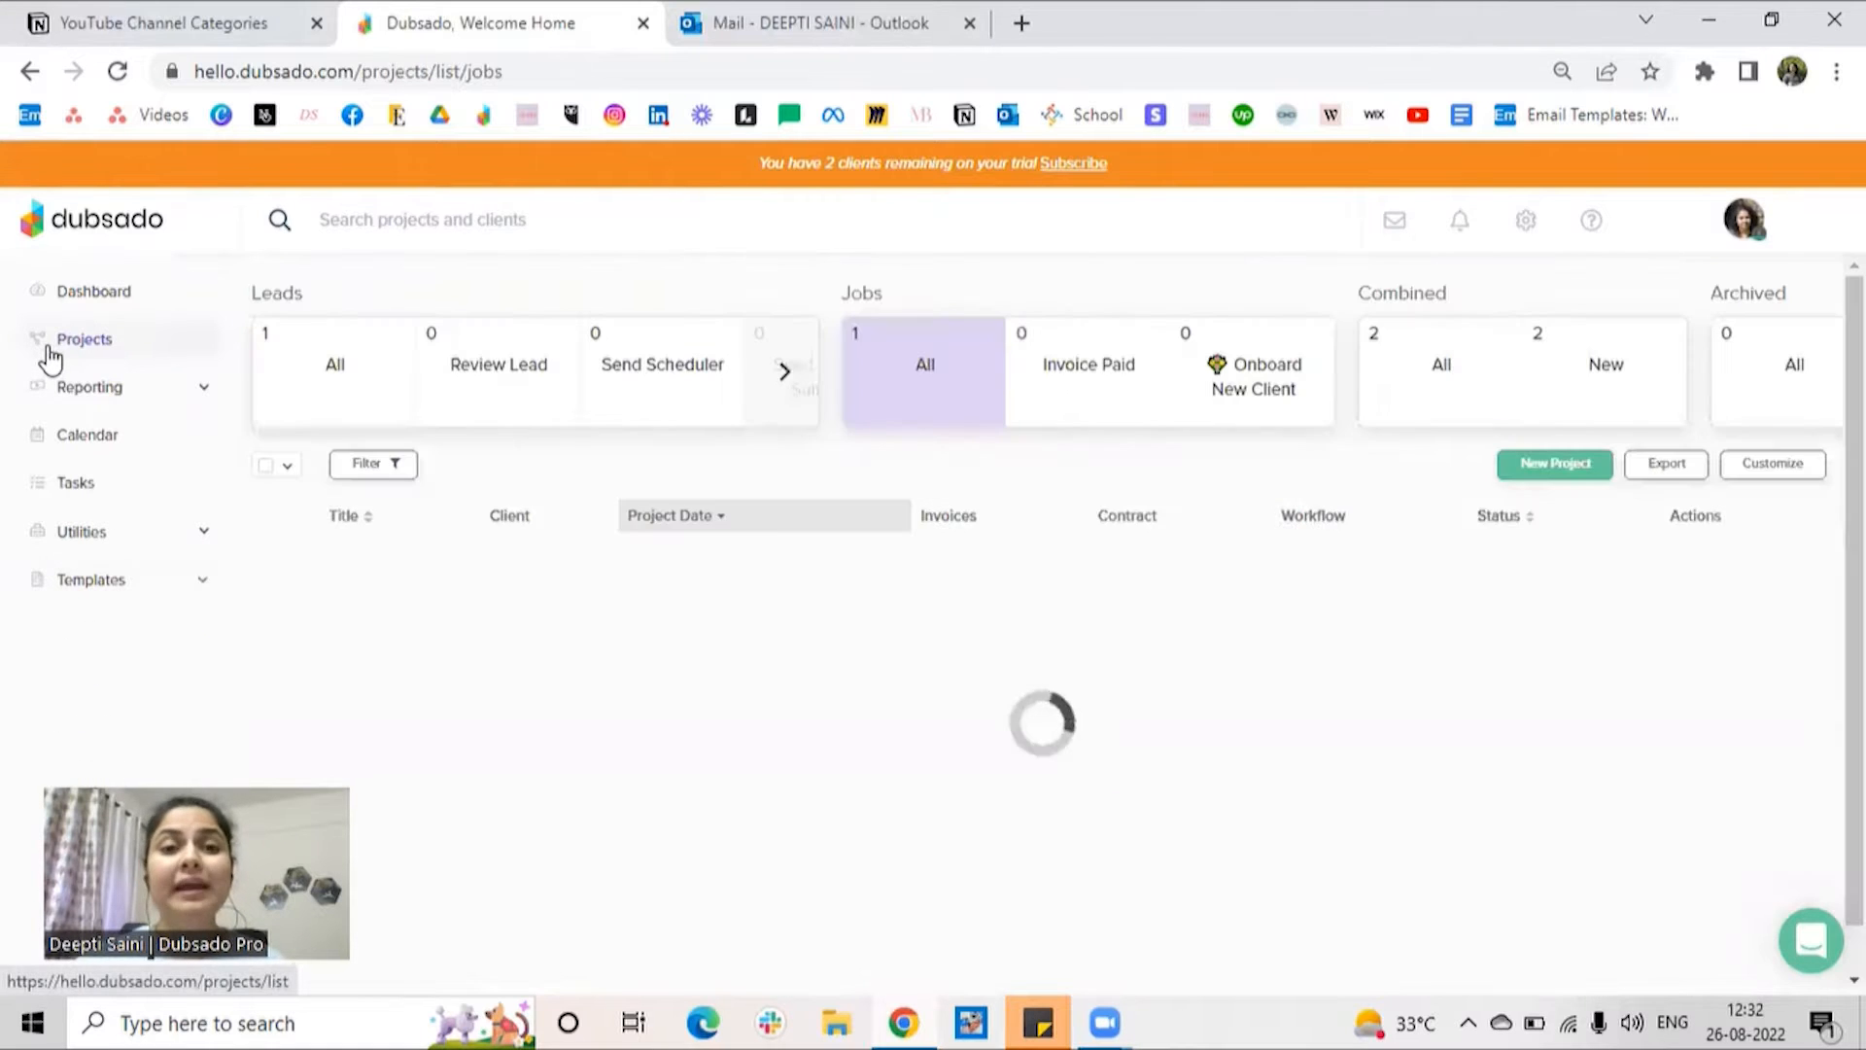
left_click(408, 399)
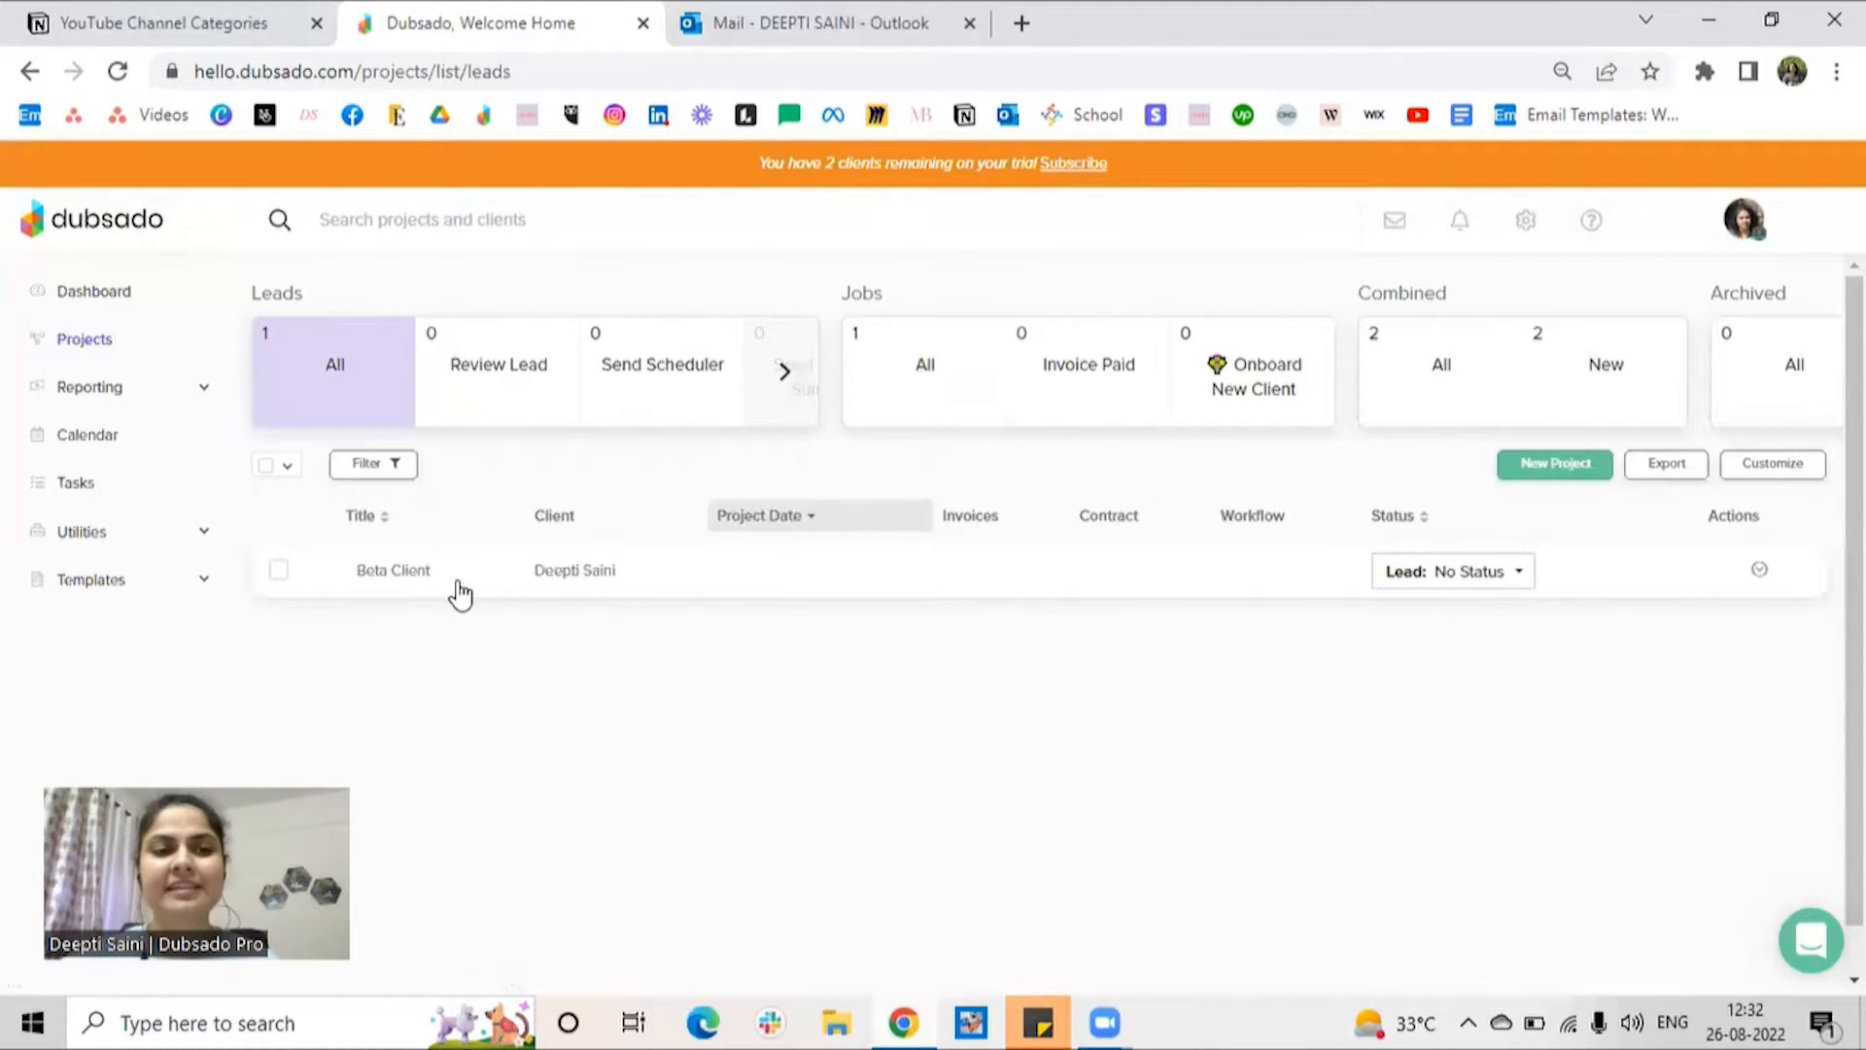
left_click(537, 575)
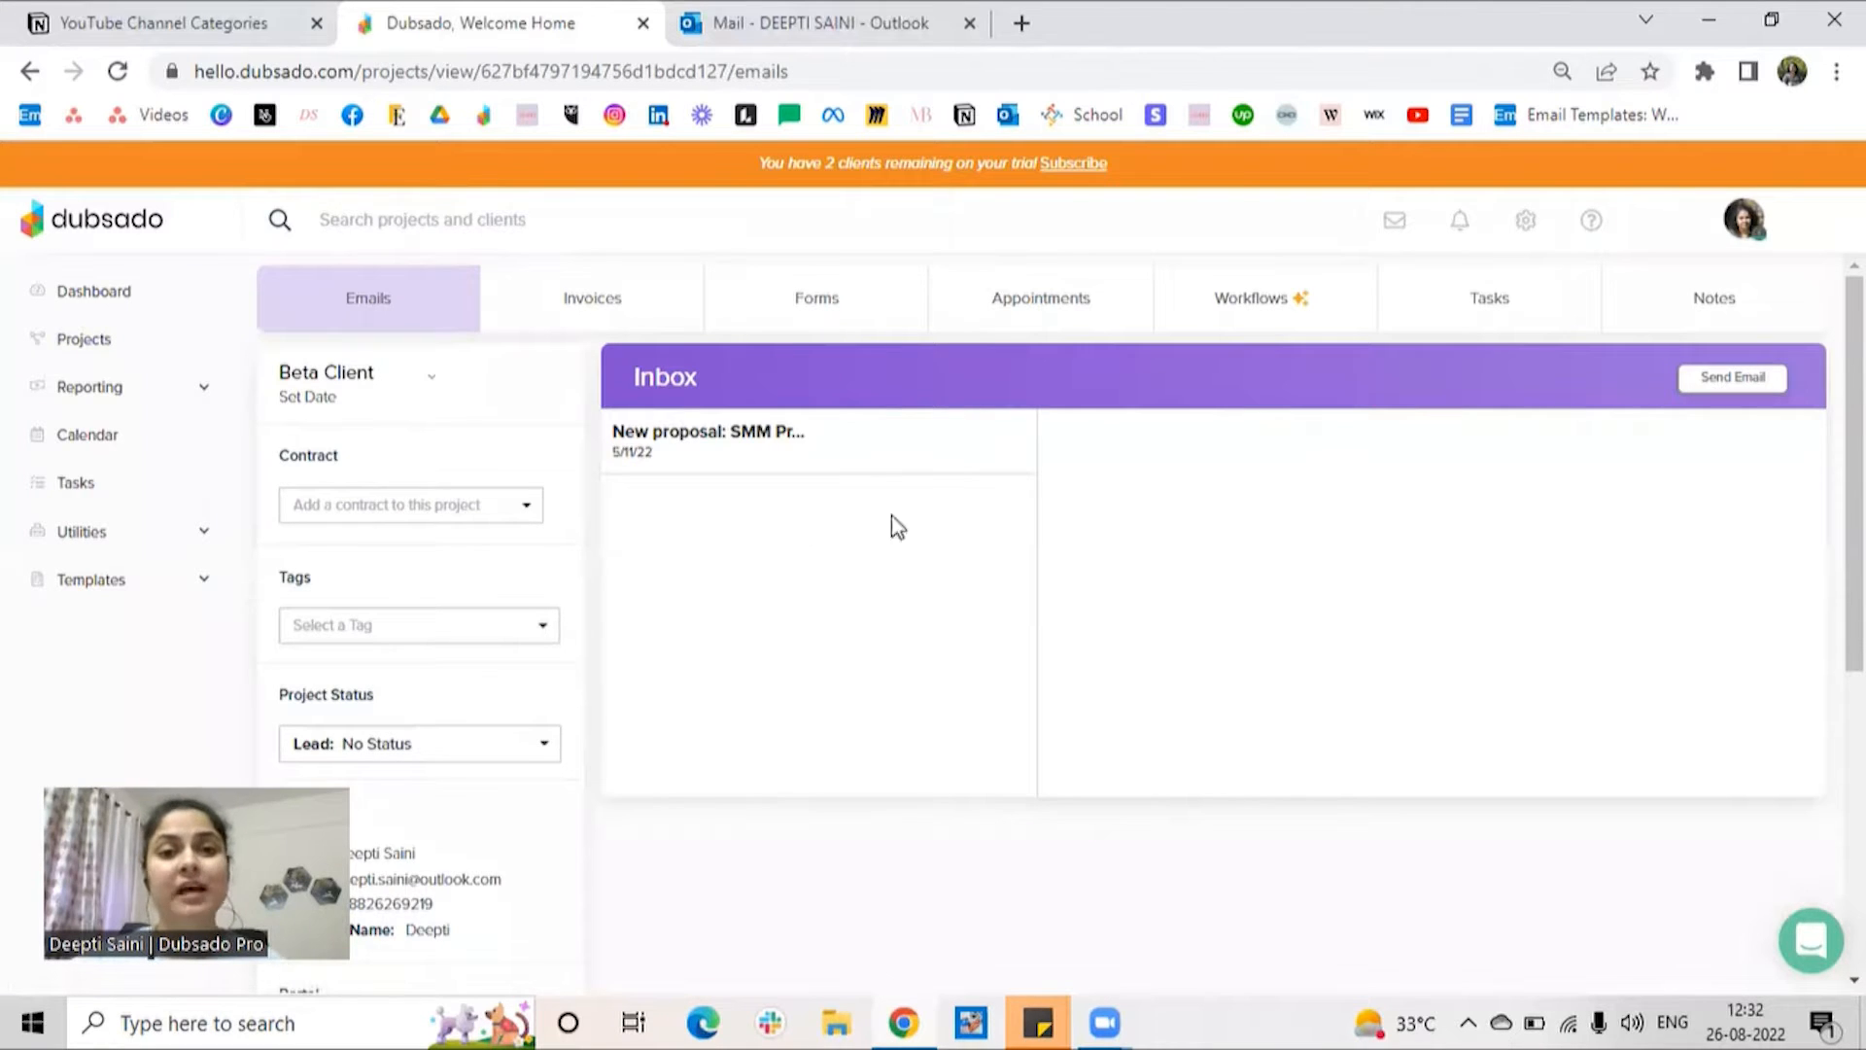
Step: Apply the Booking Workflow to the Beta Client project
left_click(1277, 323)
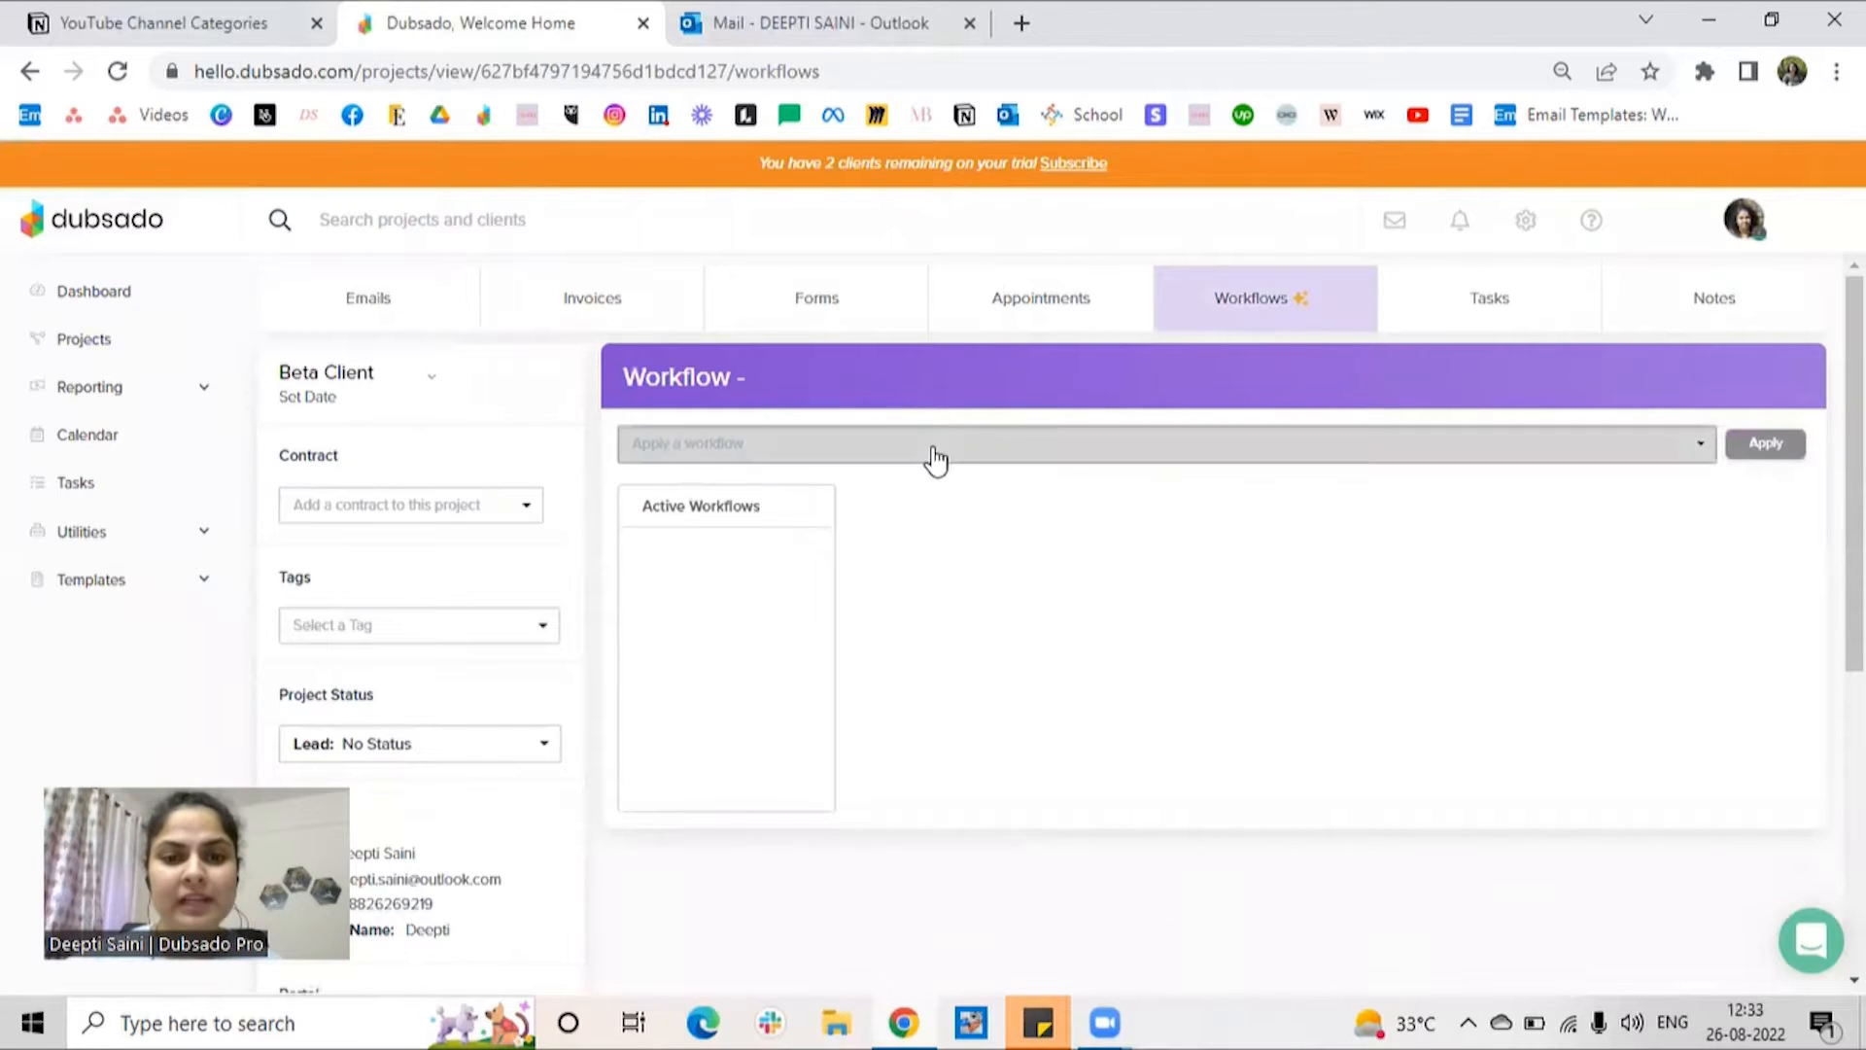
left_click(935, 447)
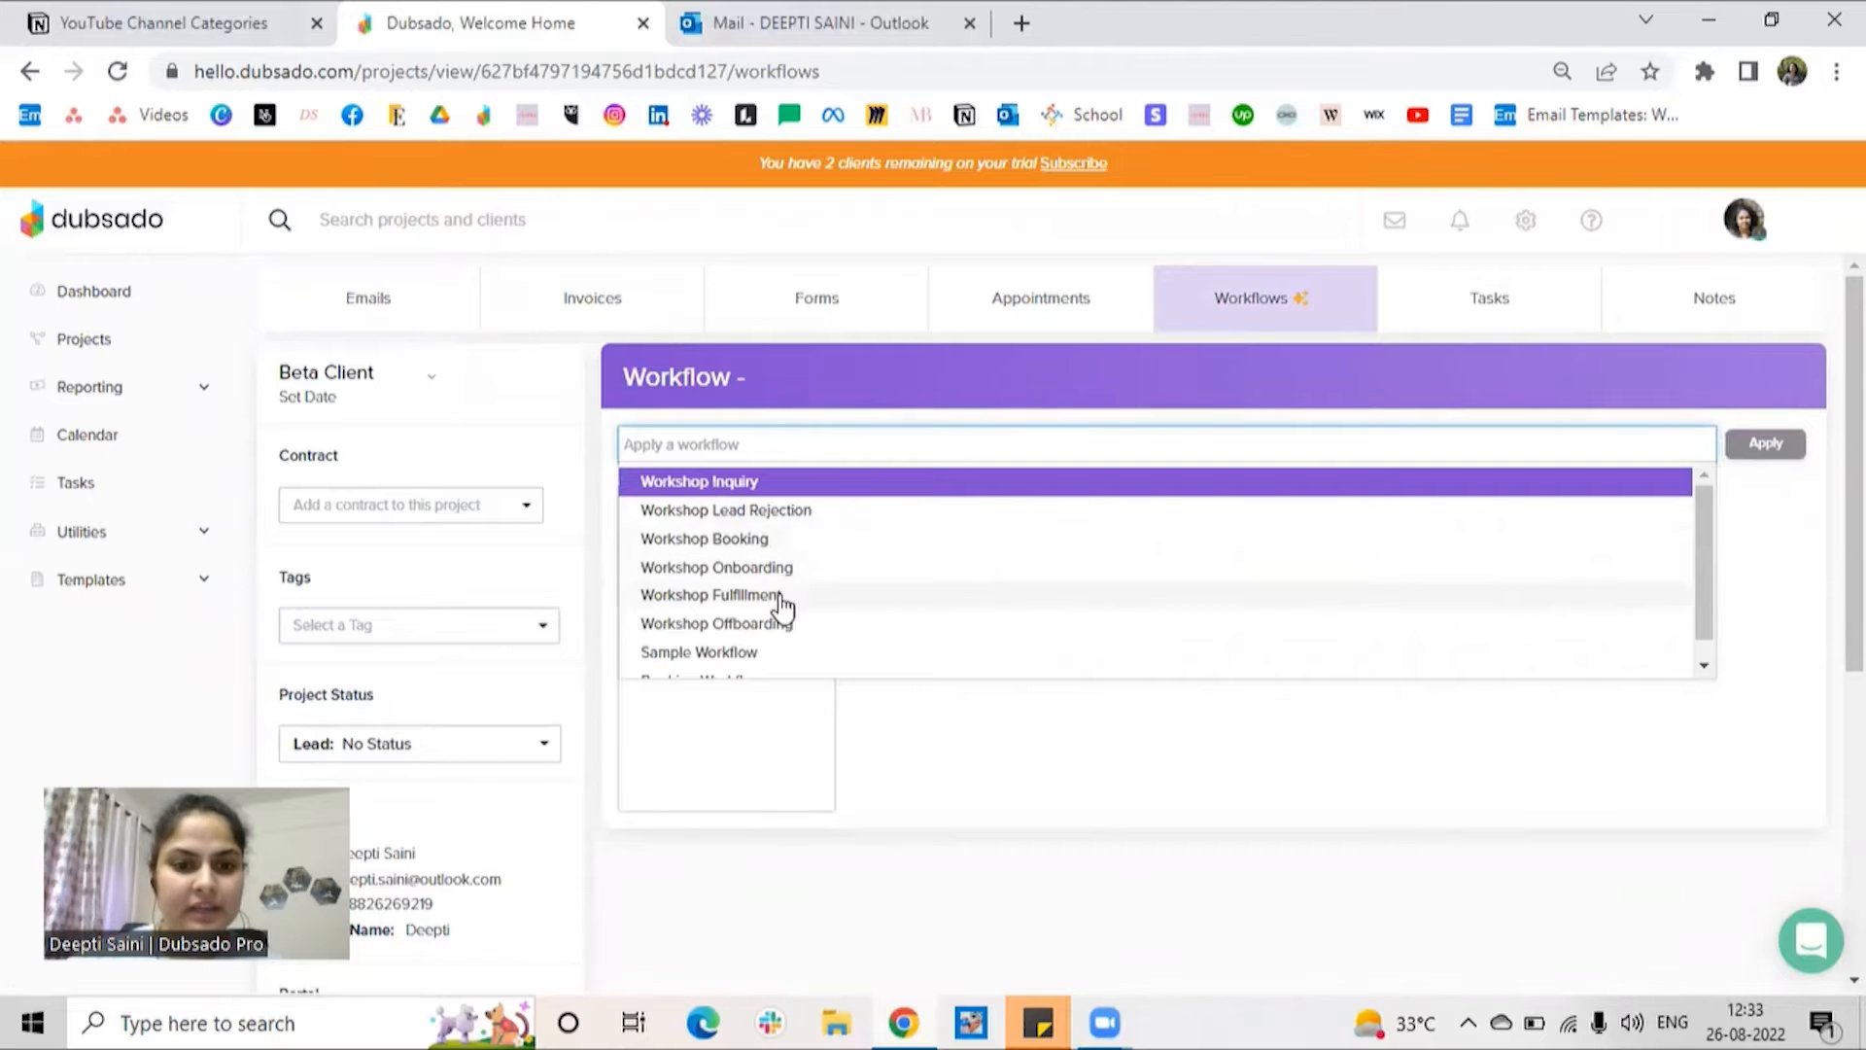
left_click(727, 672)
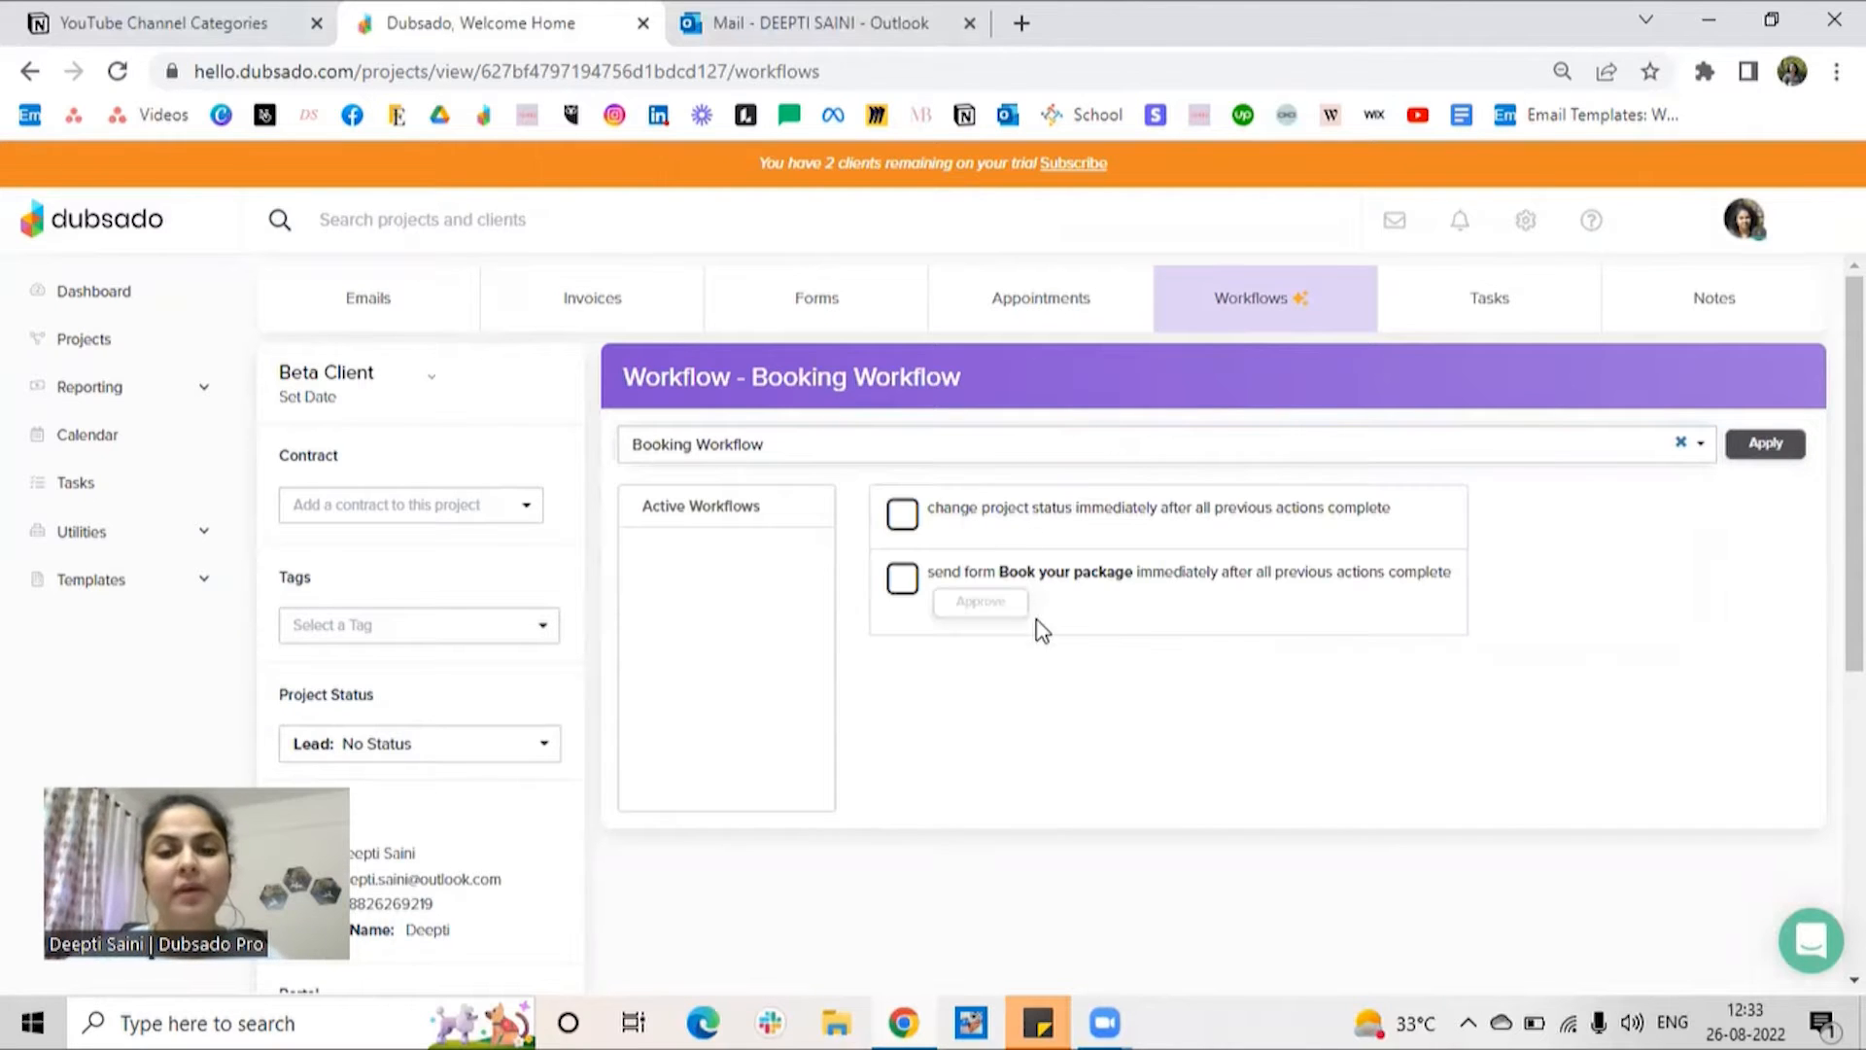
left_click(1776, 449)
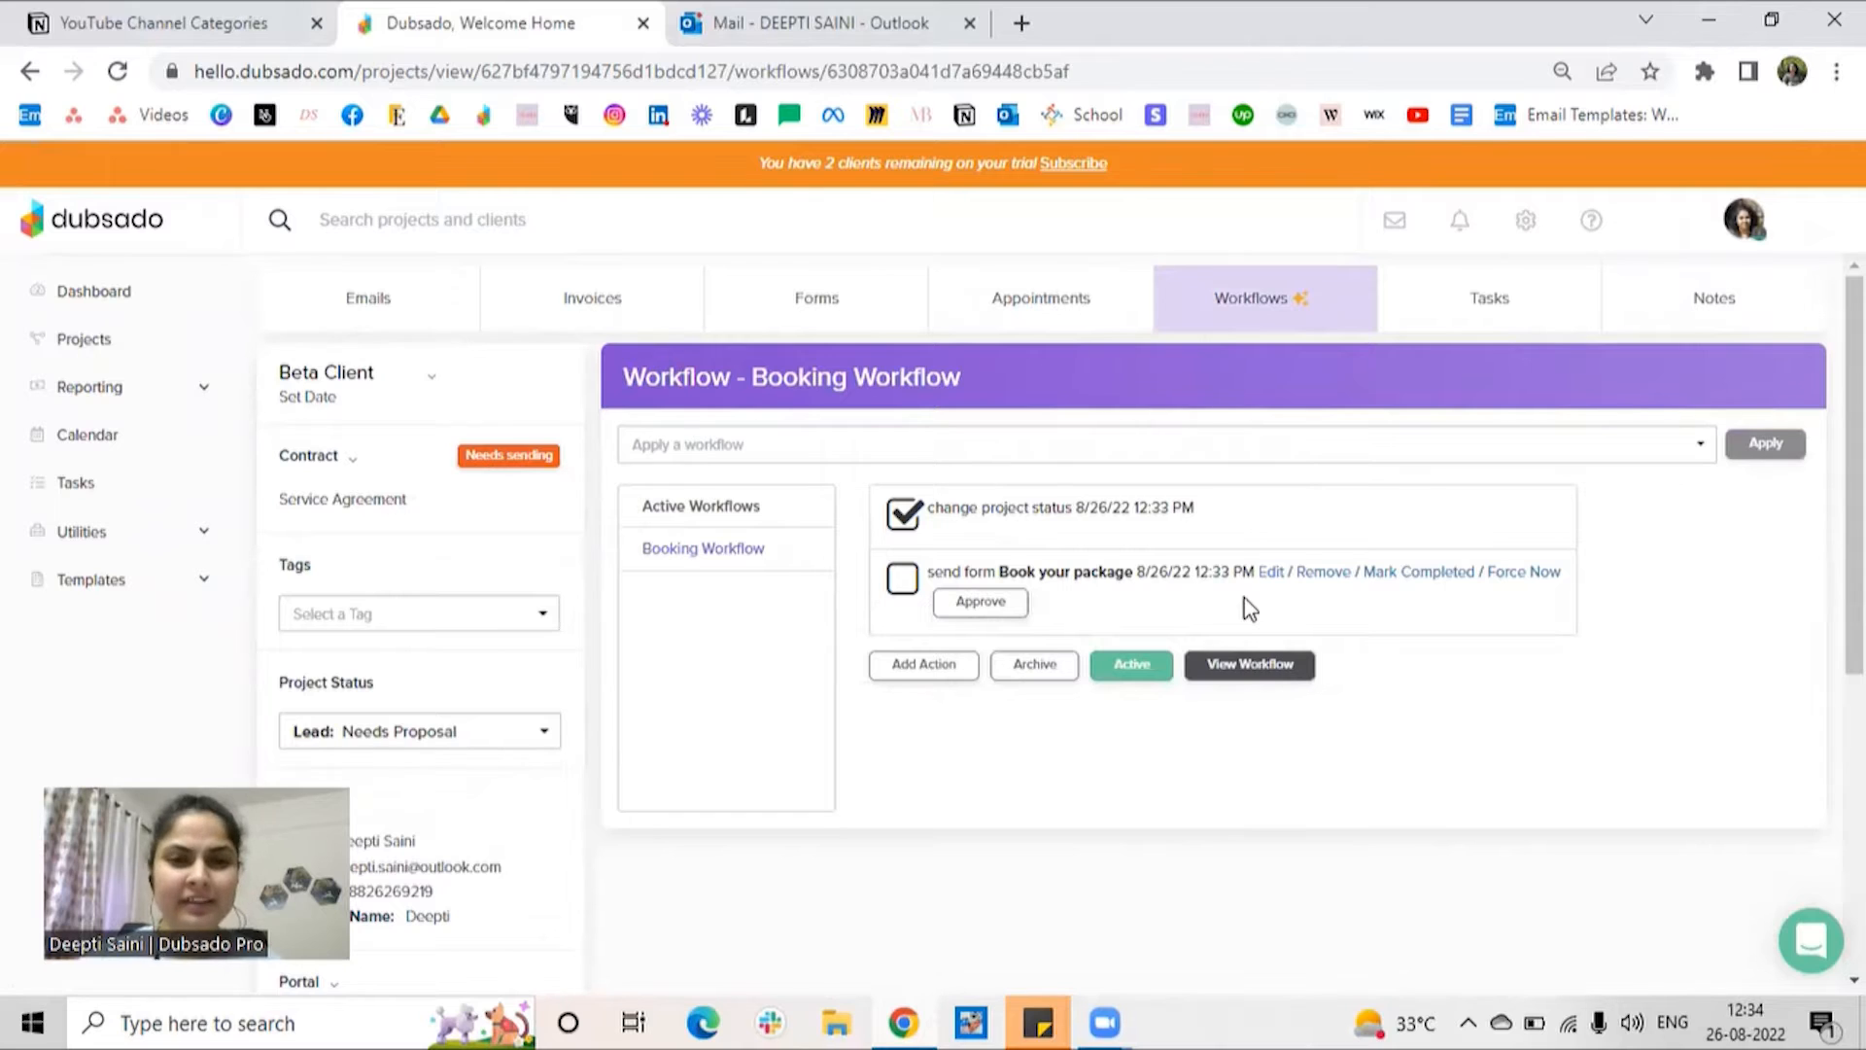
Step: Add the Workshop Proposal form to the Beta Client project
left_click(804, 305)
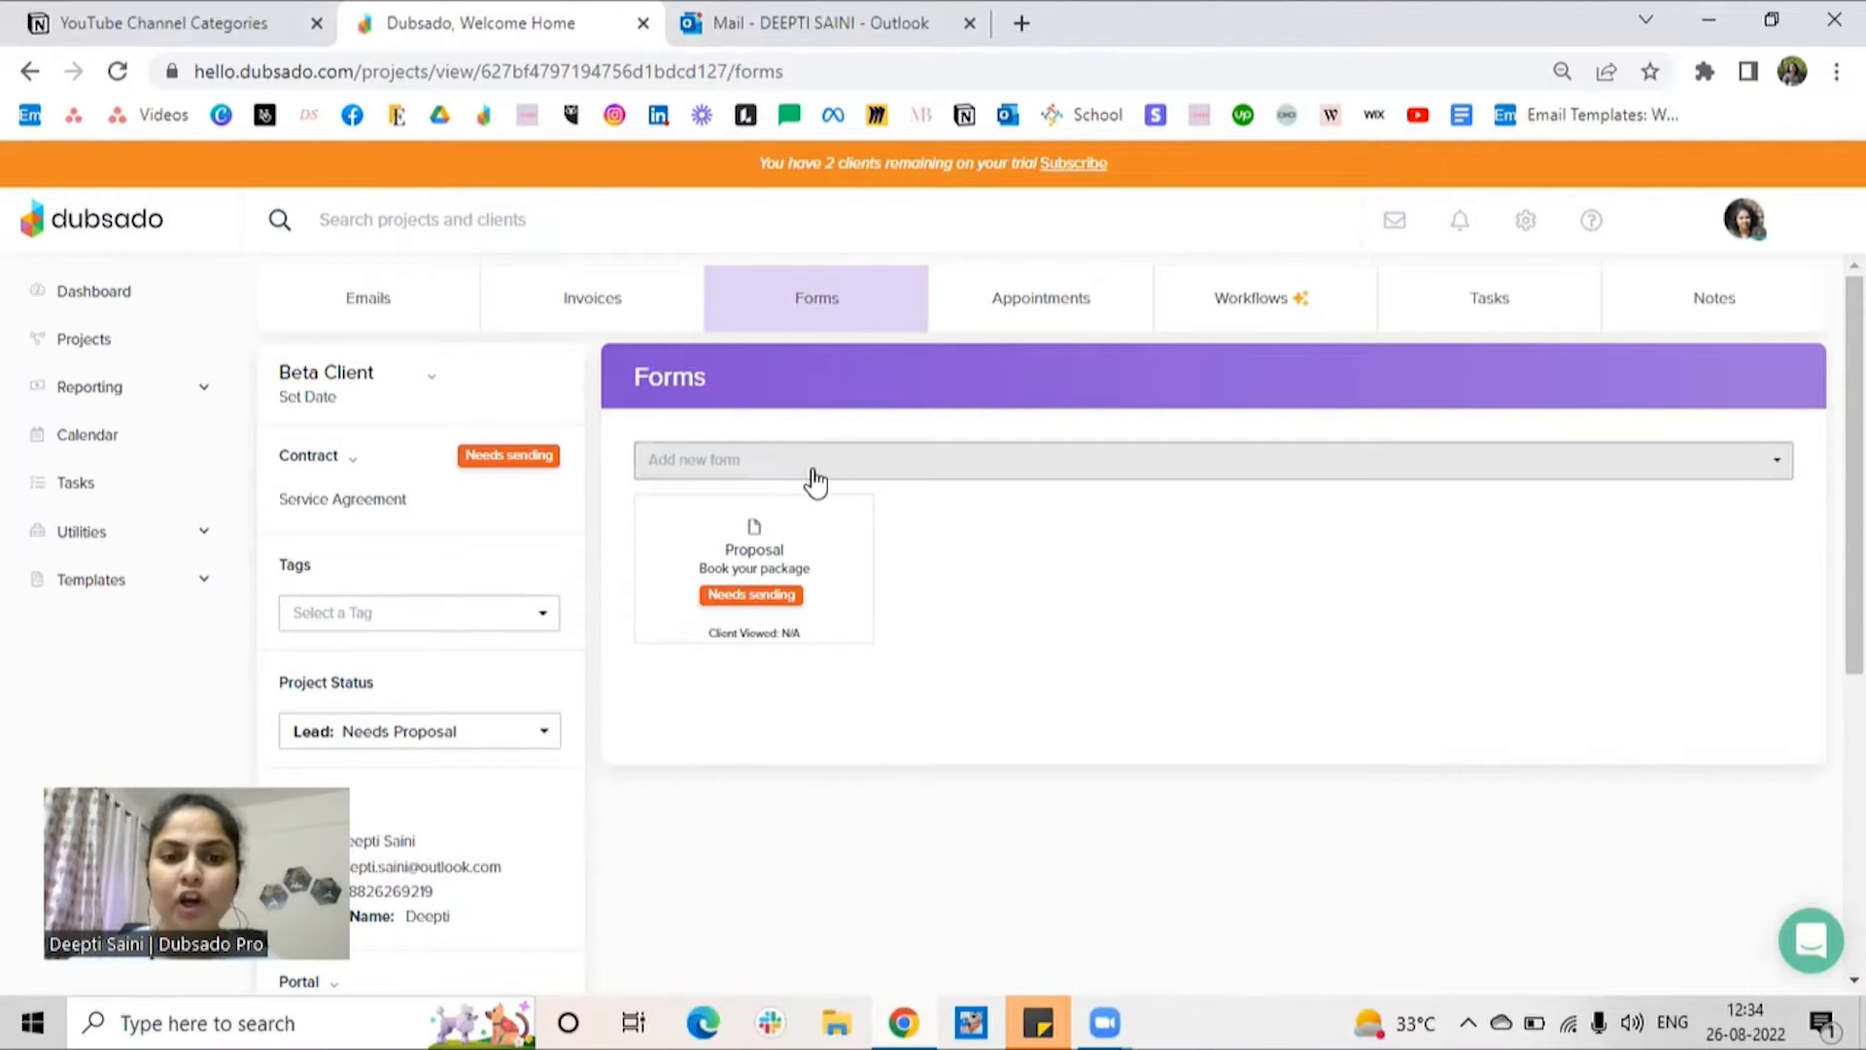
left_click(851, 481)
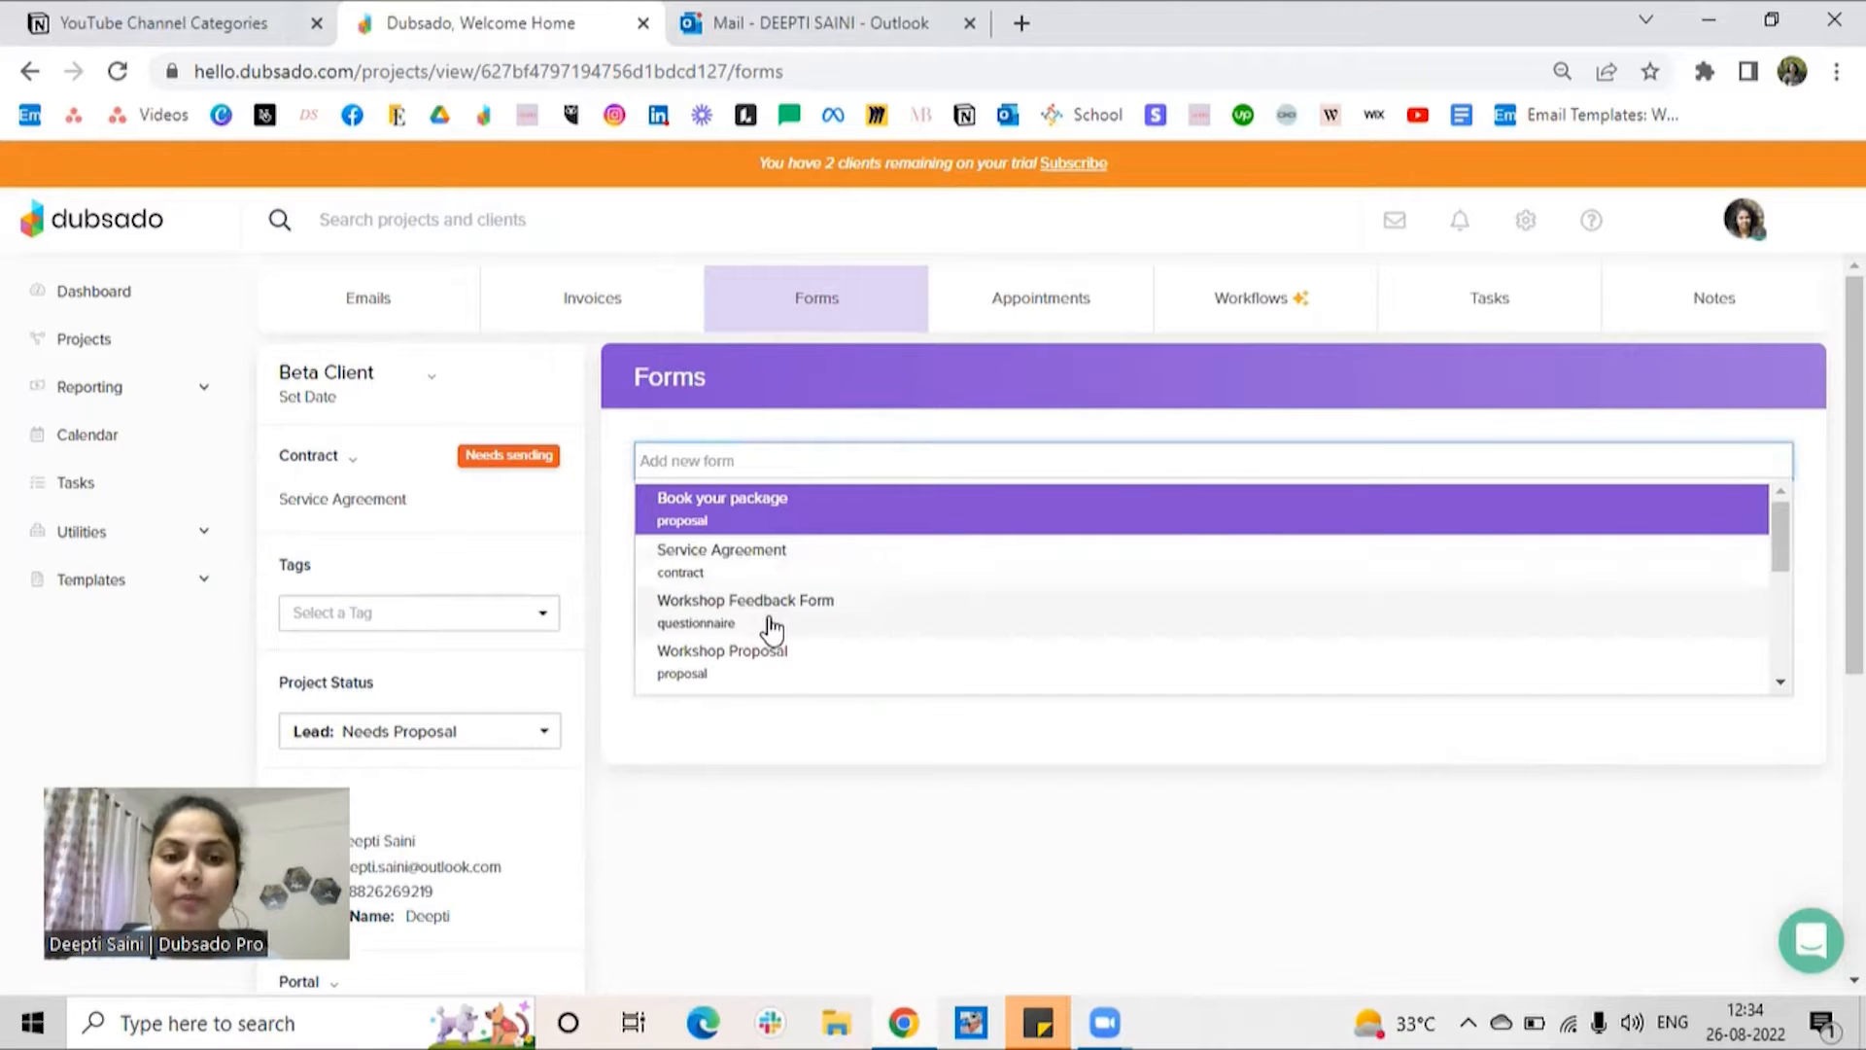
scroll(758, 613, "down", 2)
scroll(836, 566, "up", 1)
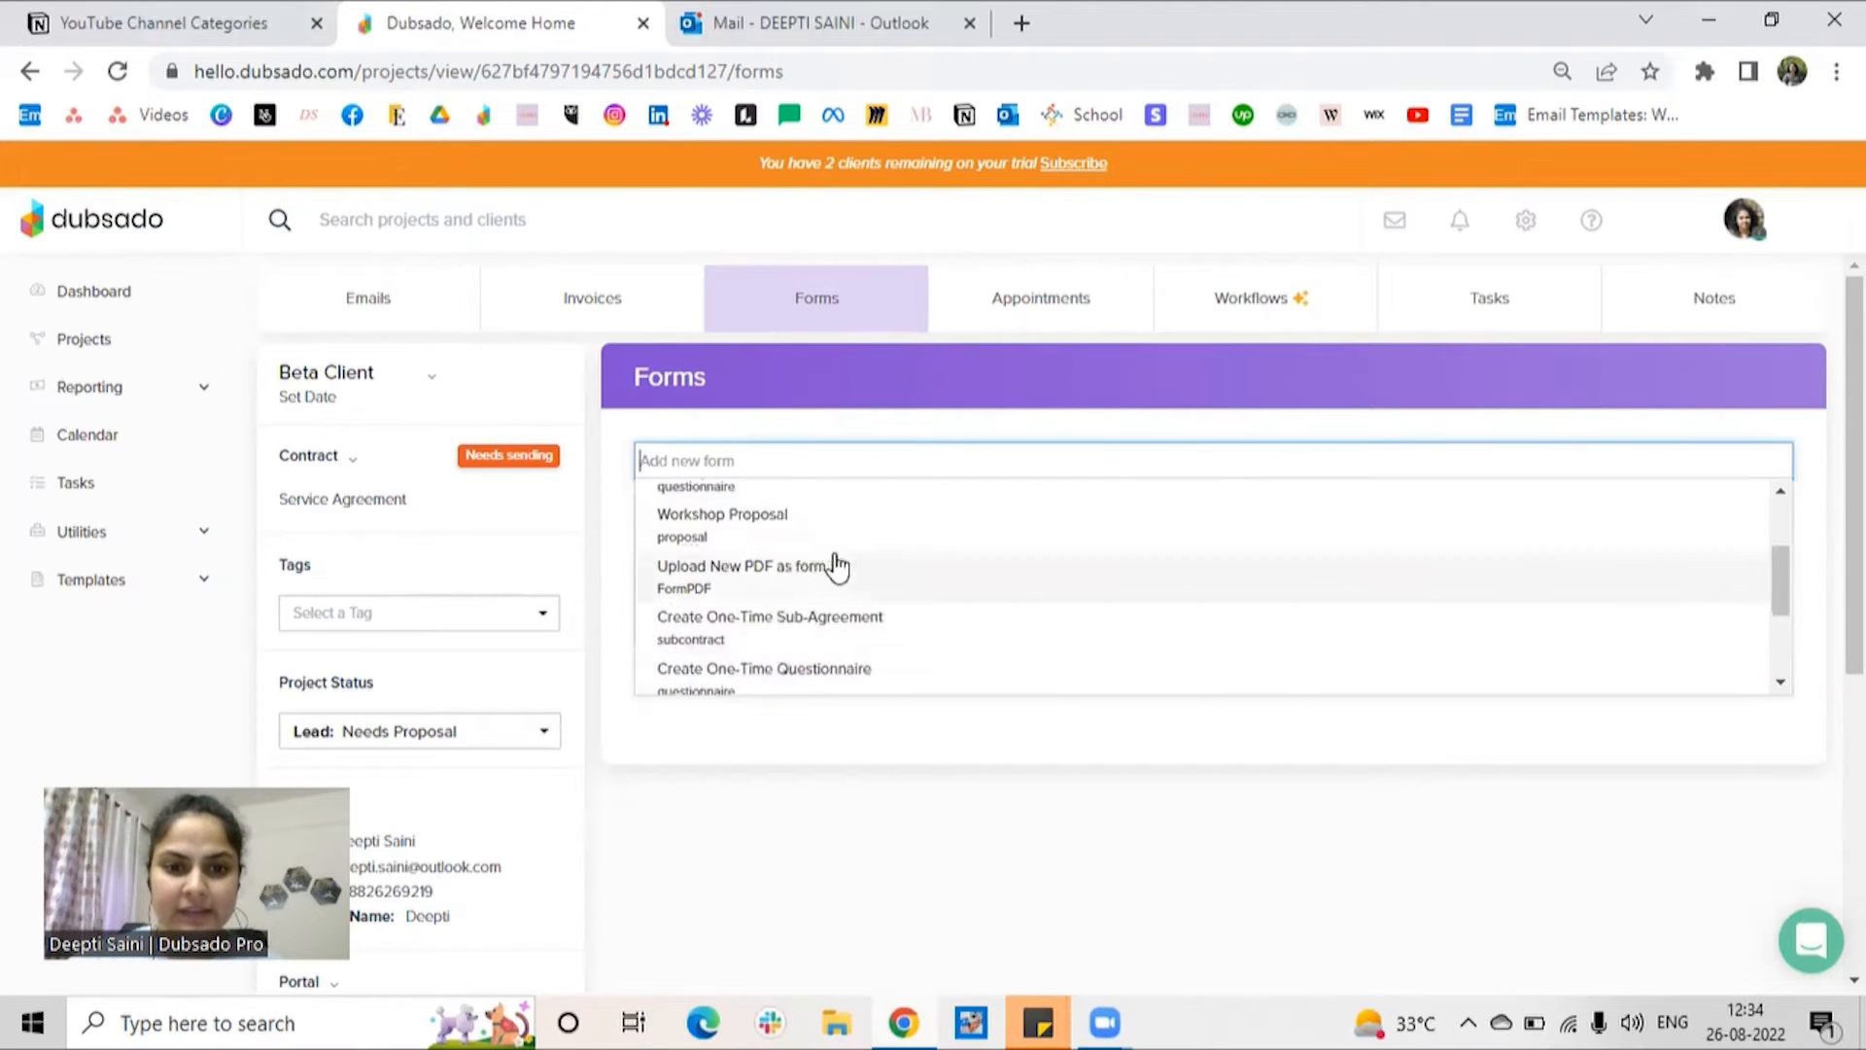
left_click(762, 525)
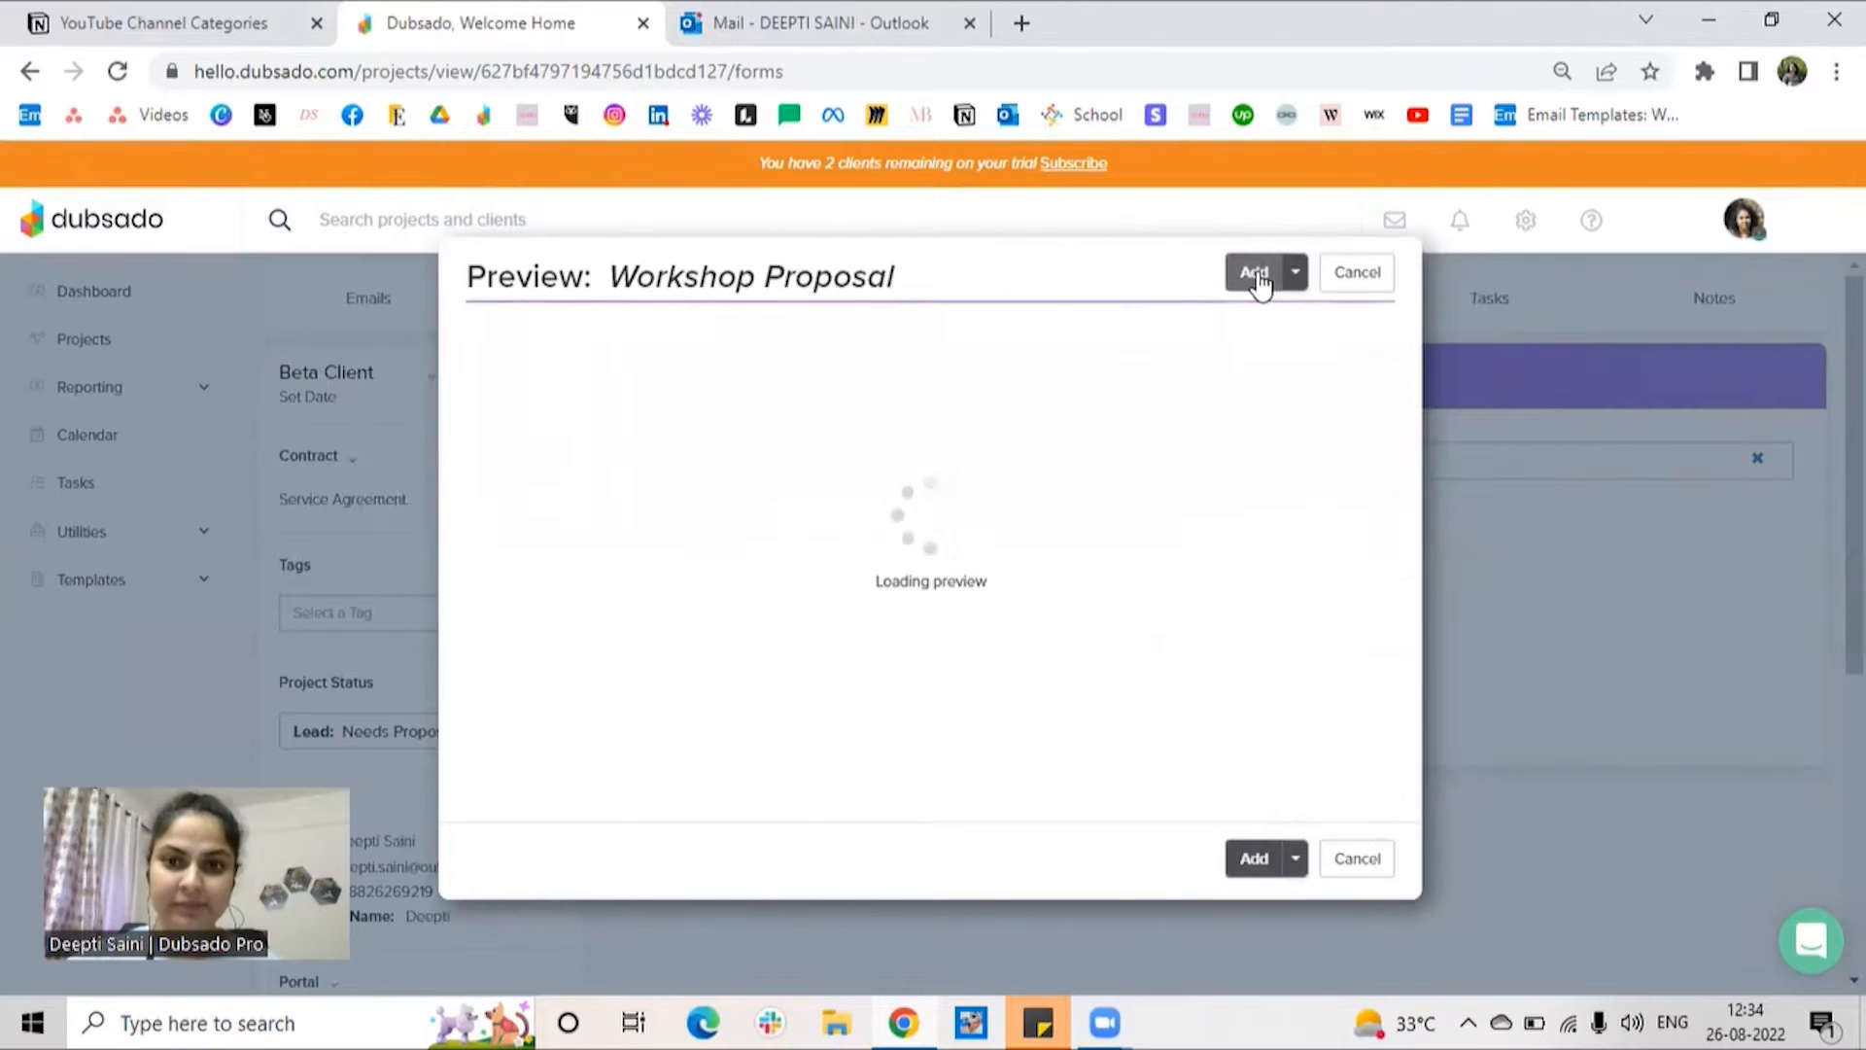
left_click(1255, 273)
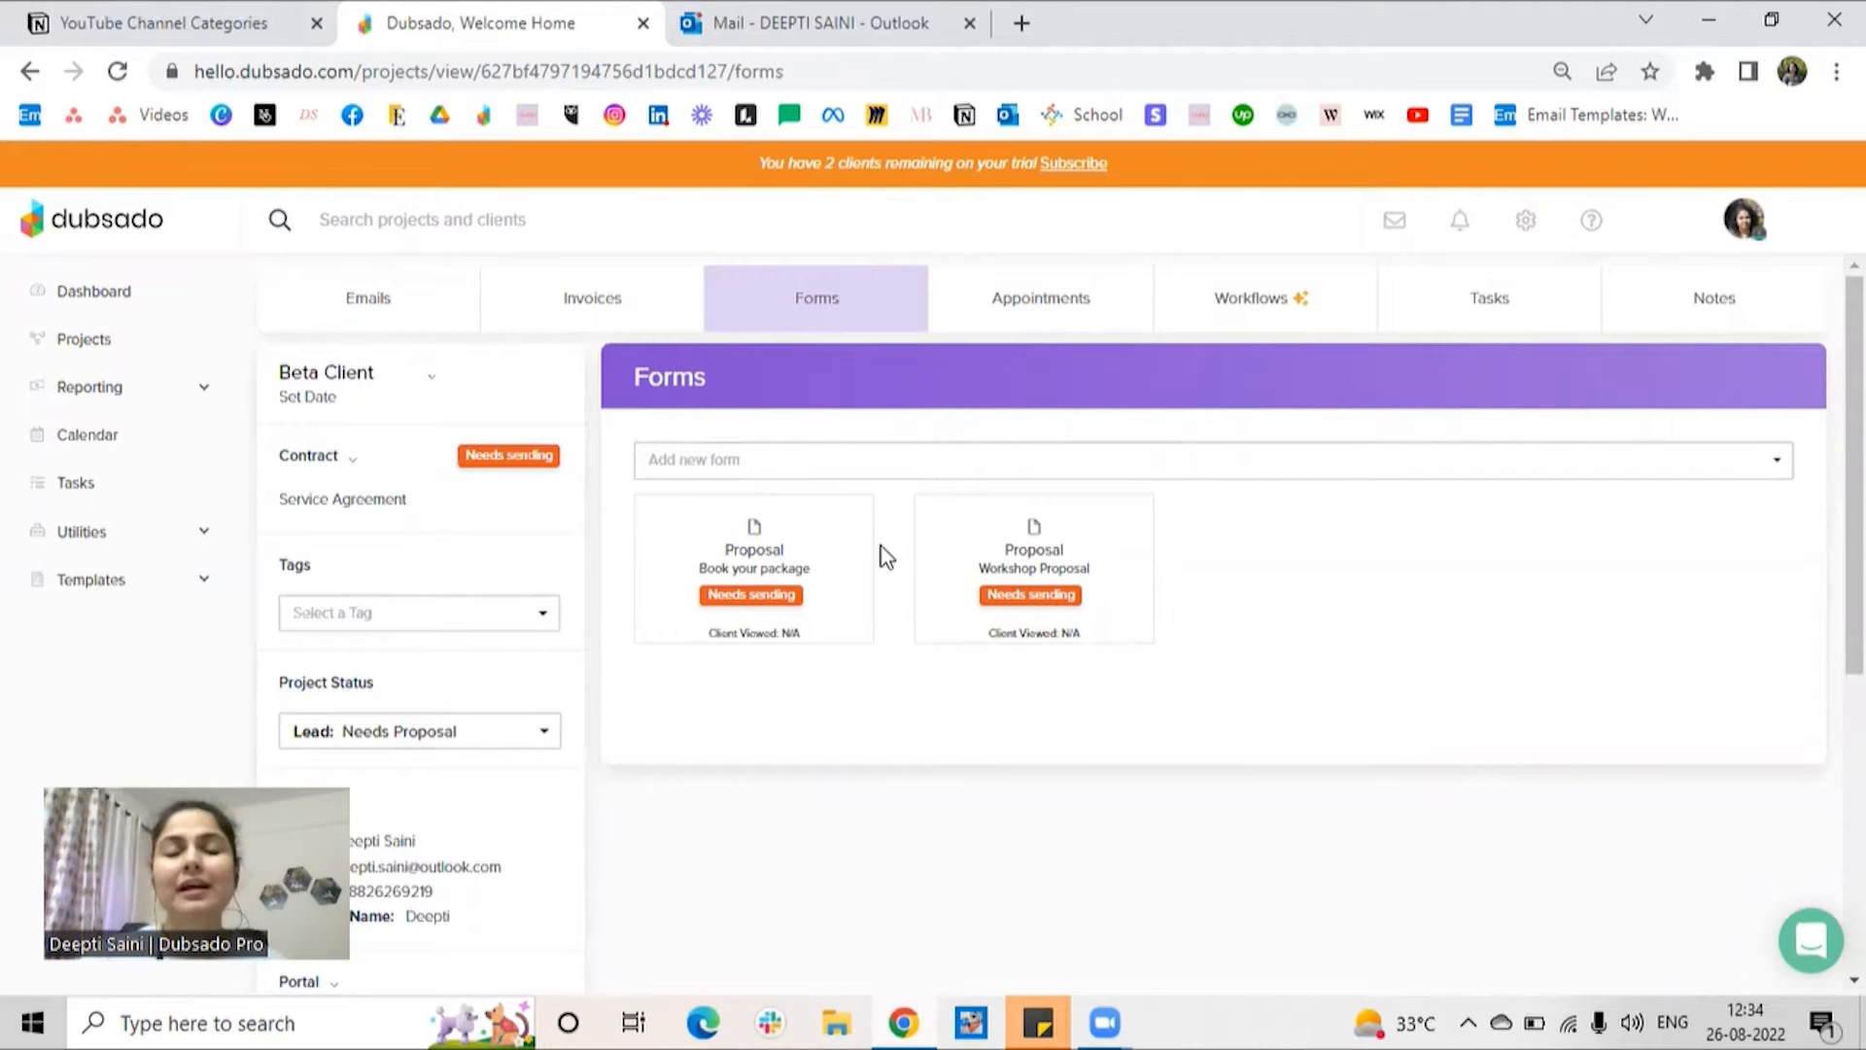
Step: Open the project's "Book your package" proposal for editing and look through its cover, About Me, social links and Packages sections
mouse_move(830, 554)
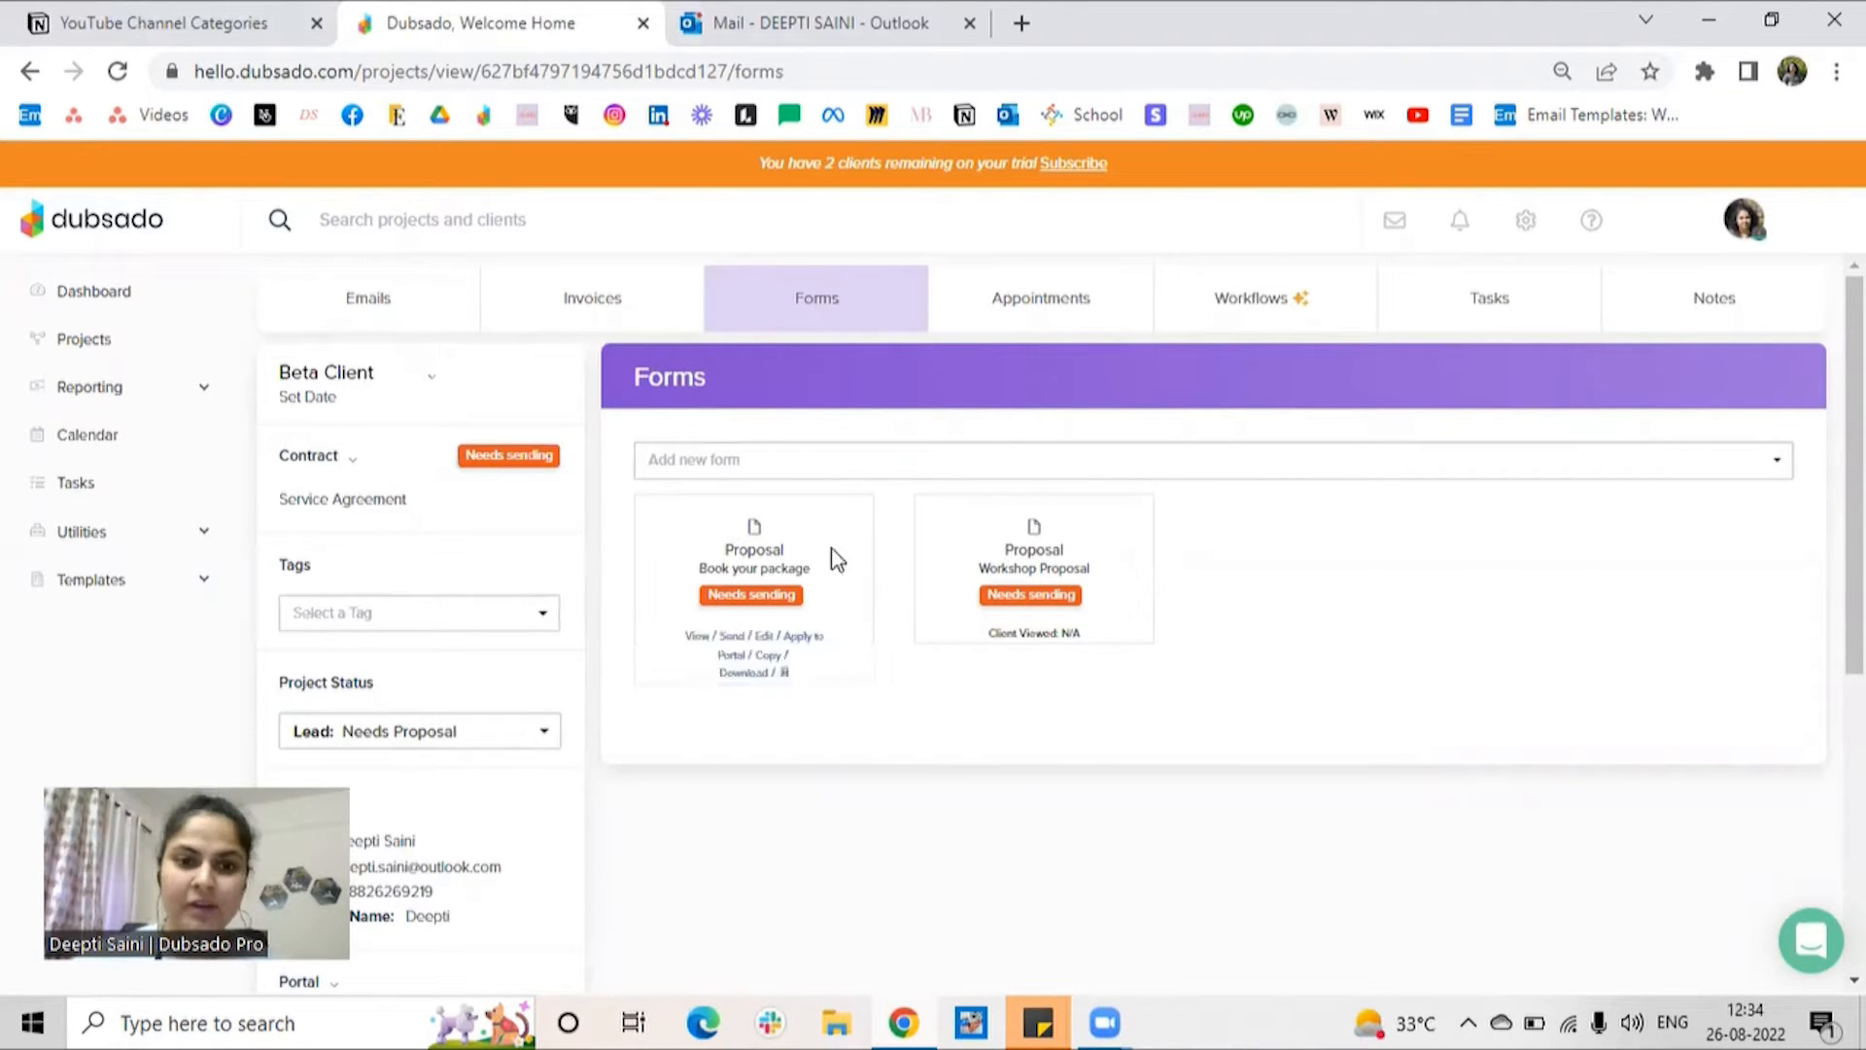
left_click(766, 638)
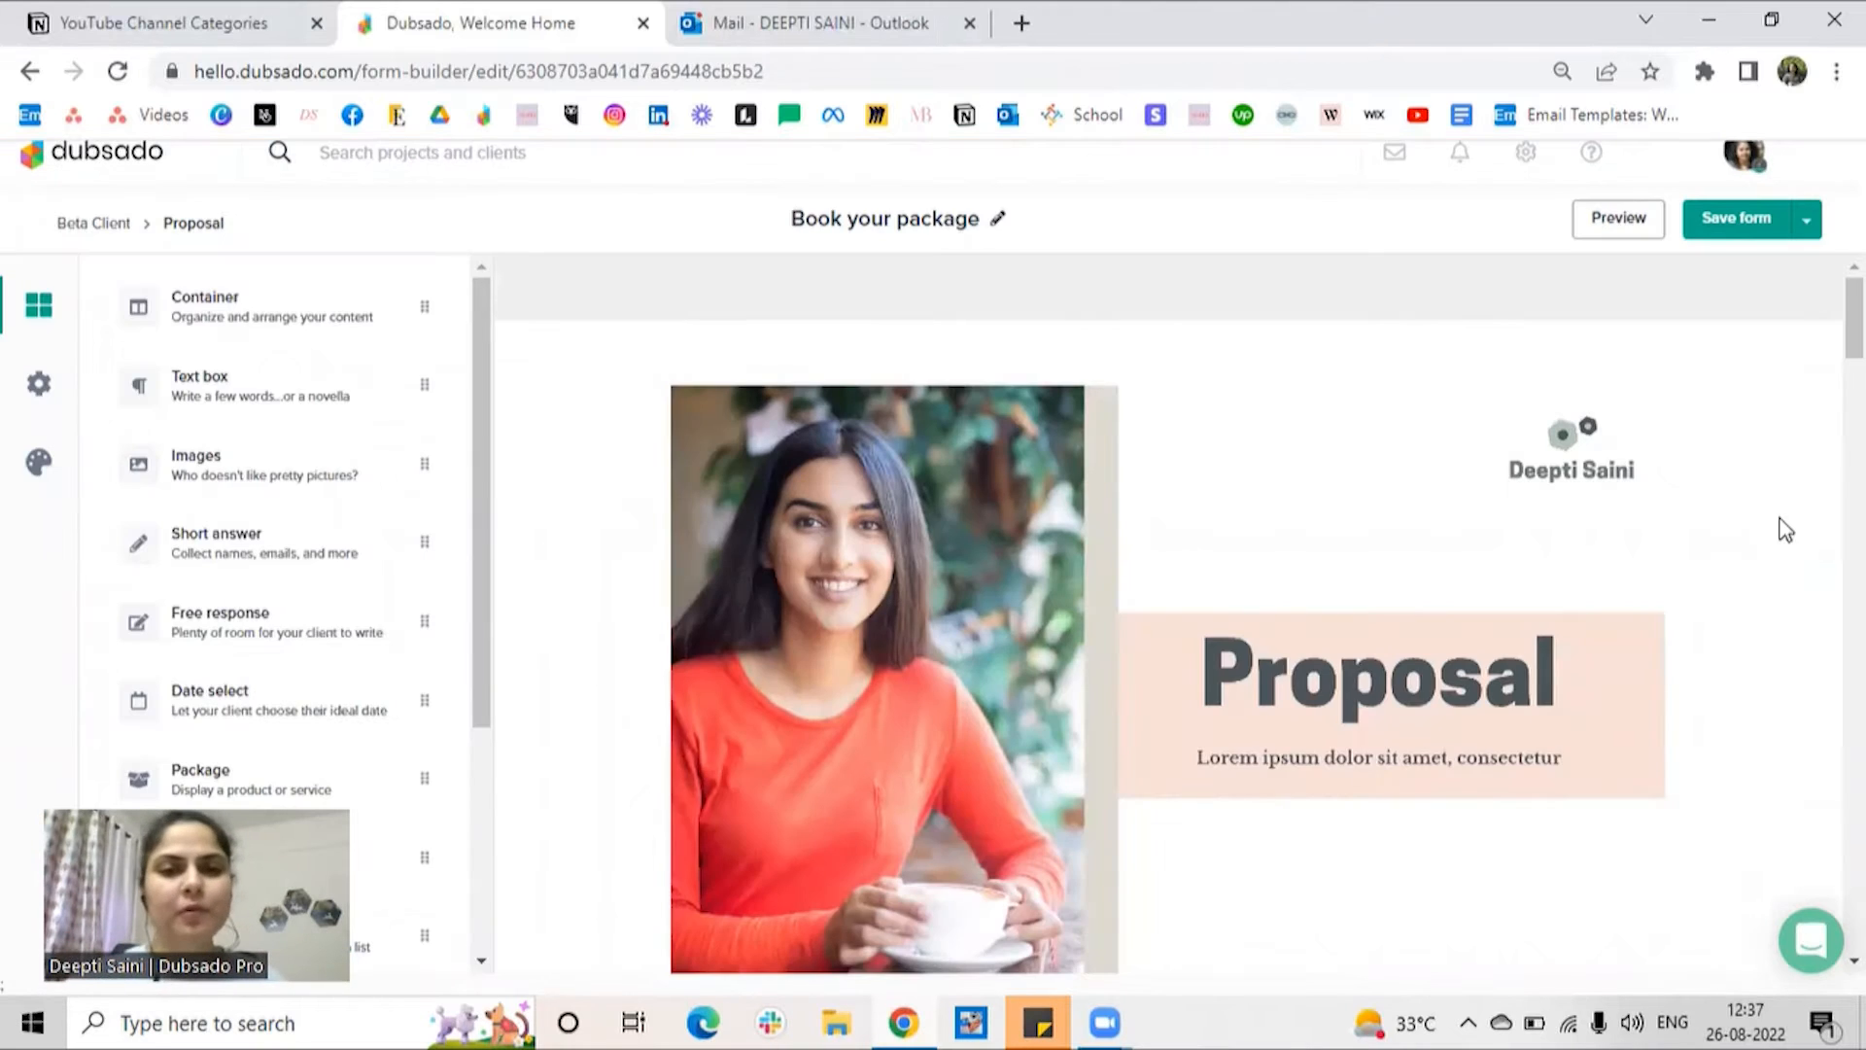
scroll(1785, 530, "down", 3)
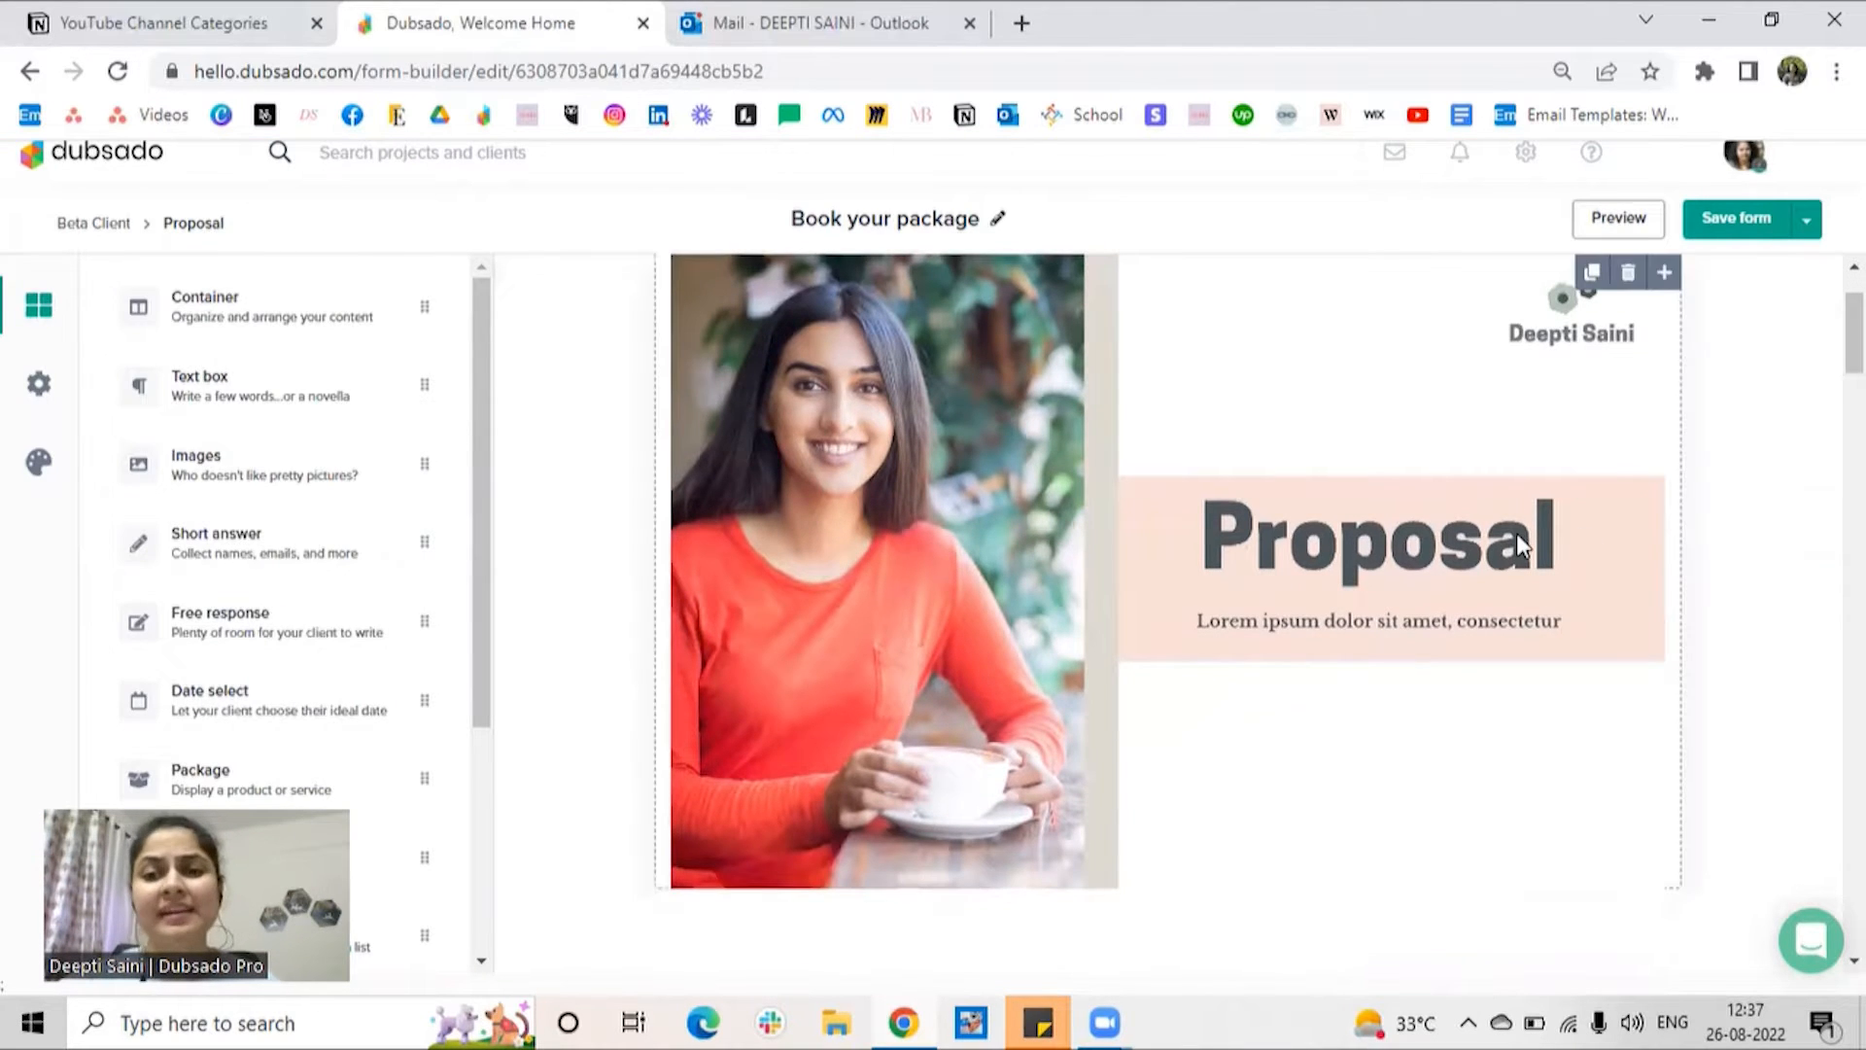
left_click(1517, 535)
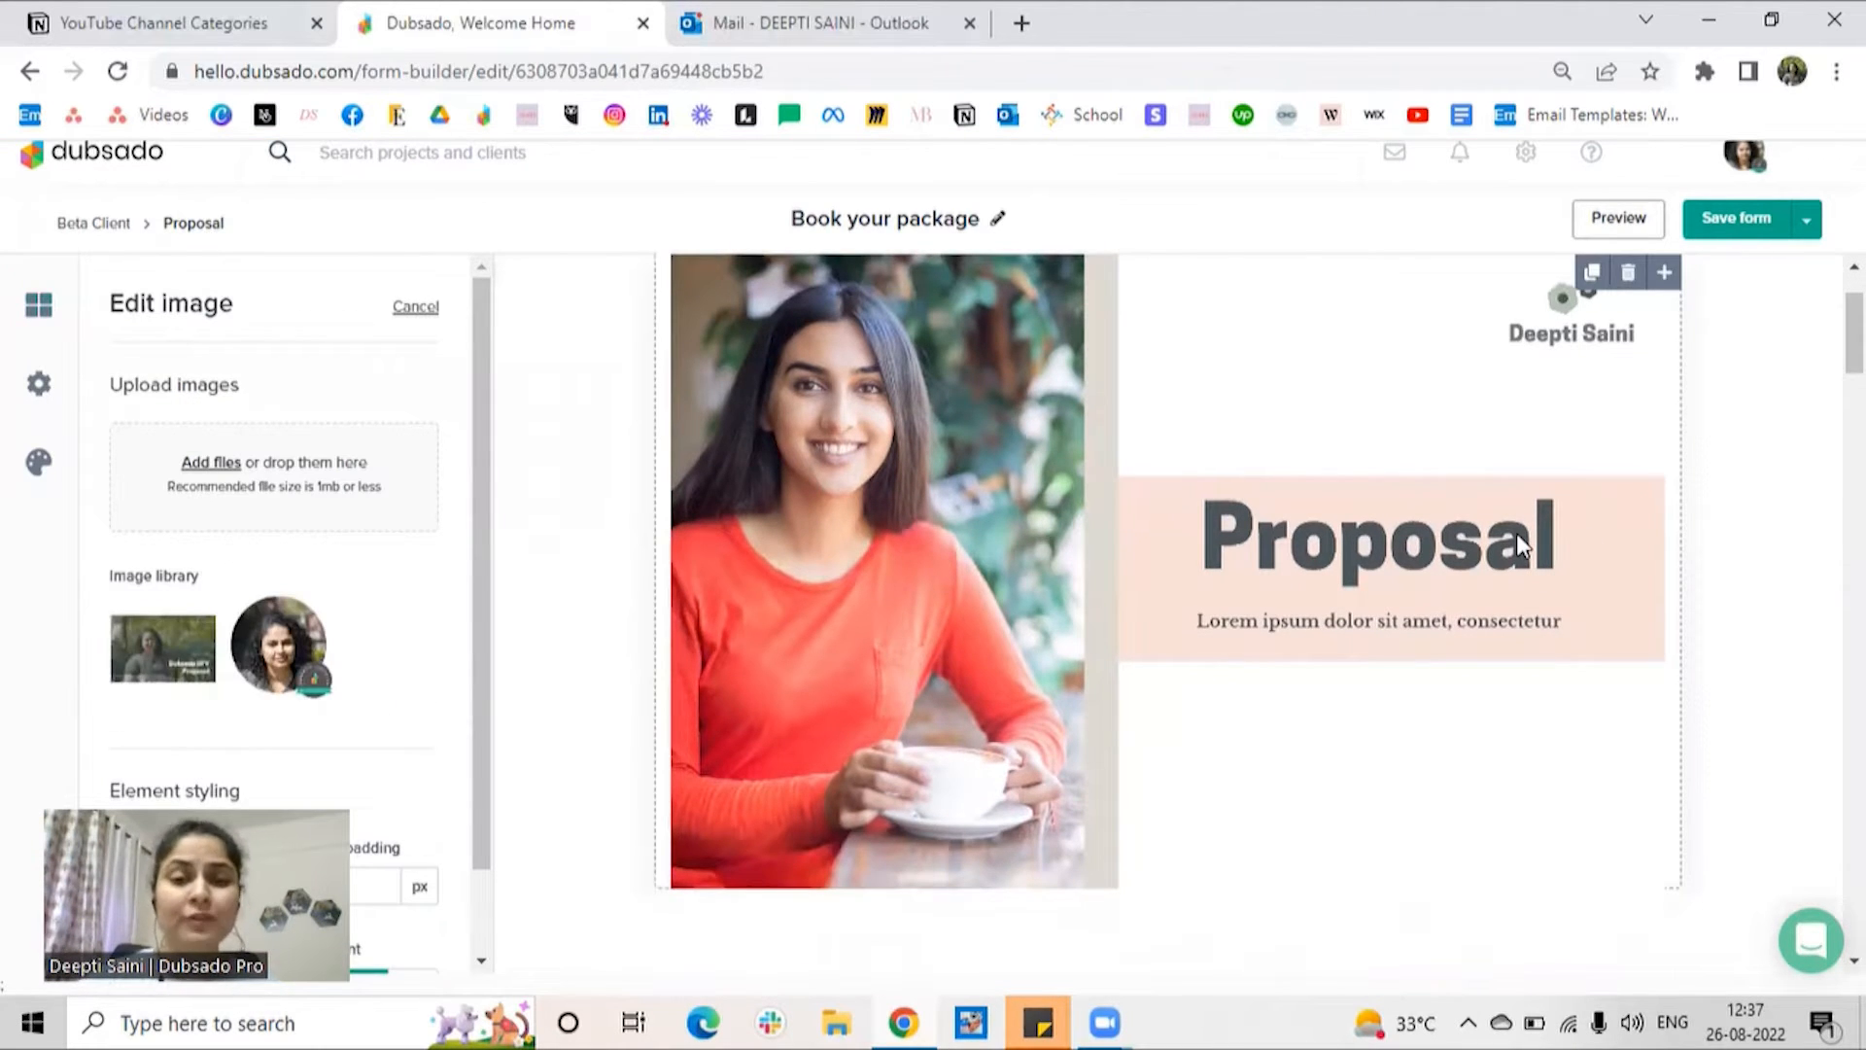
scroll(1396, 646, "down", 5)
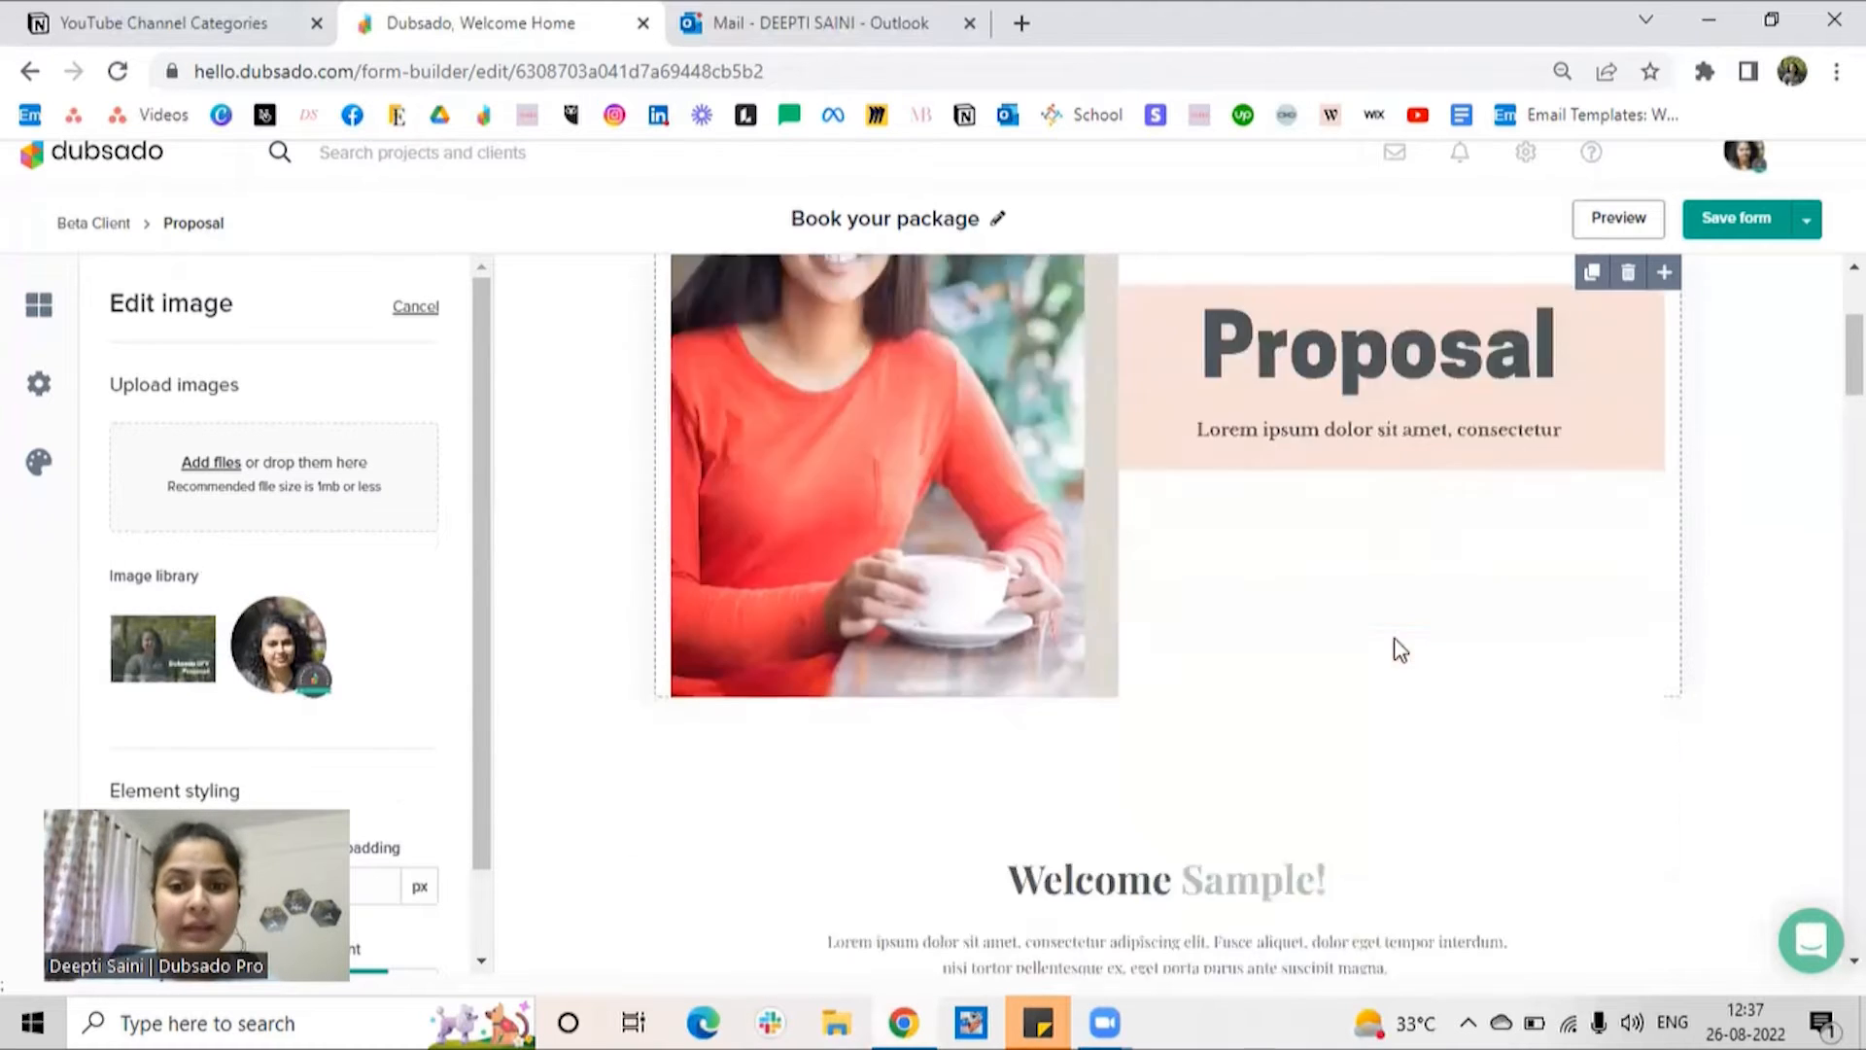
left_click(1181, 559)
scroll(1178, 559, "down", 5)
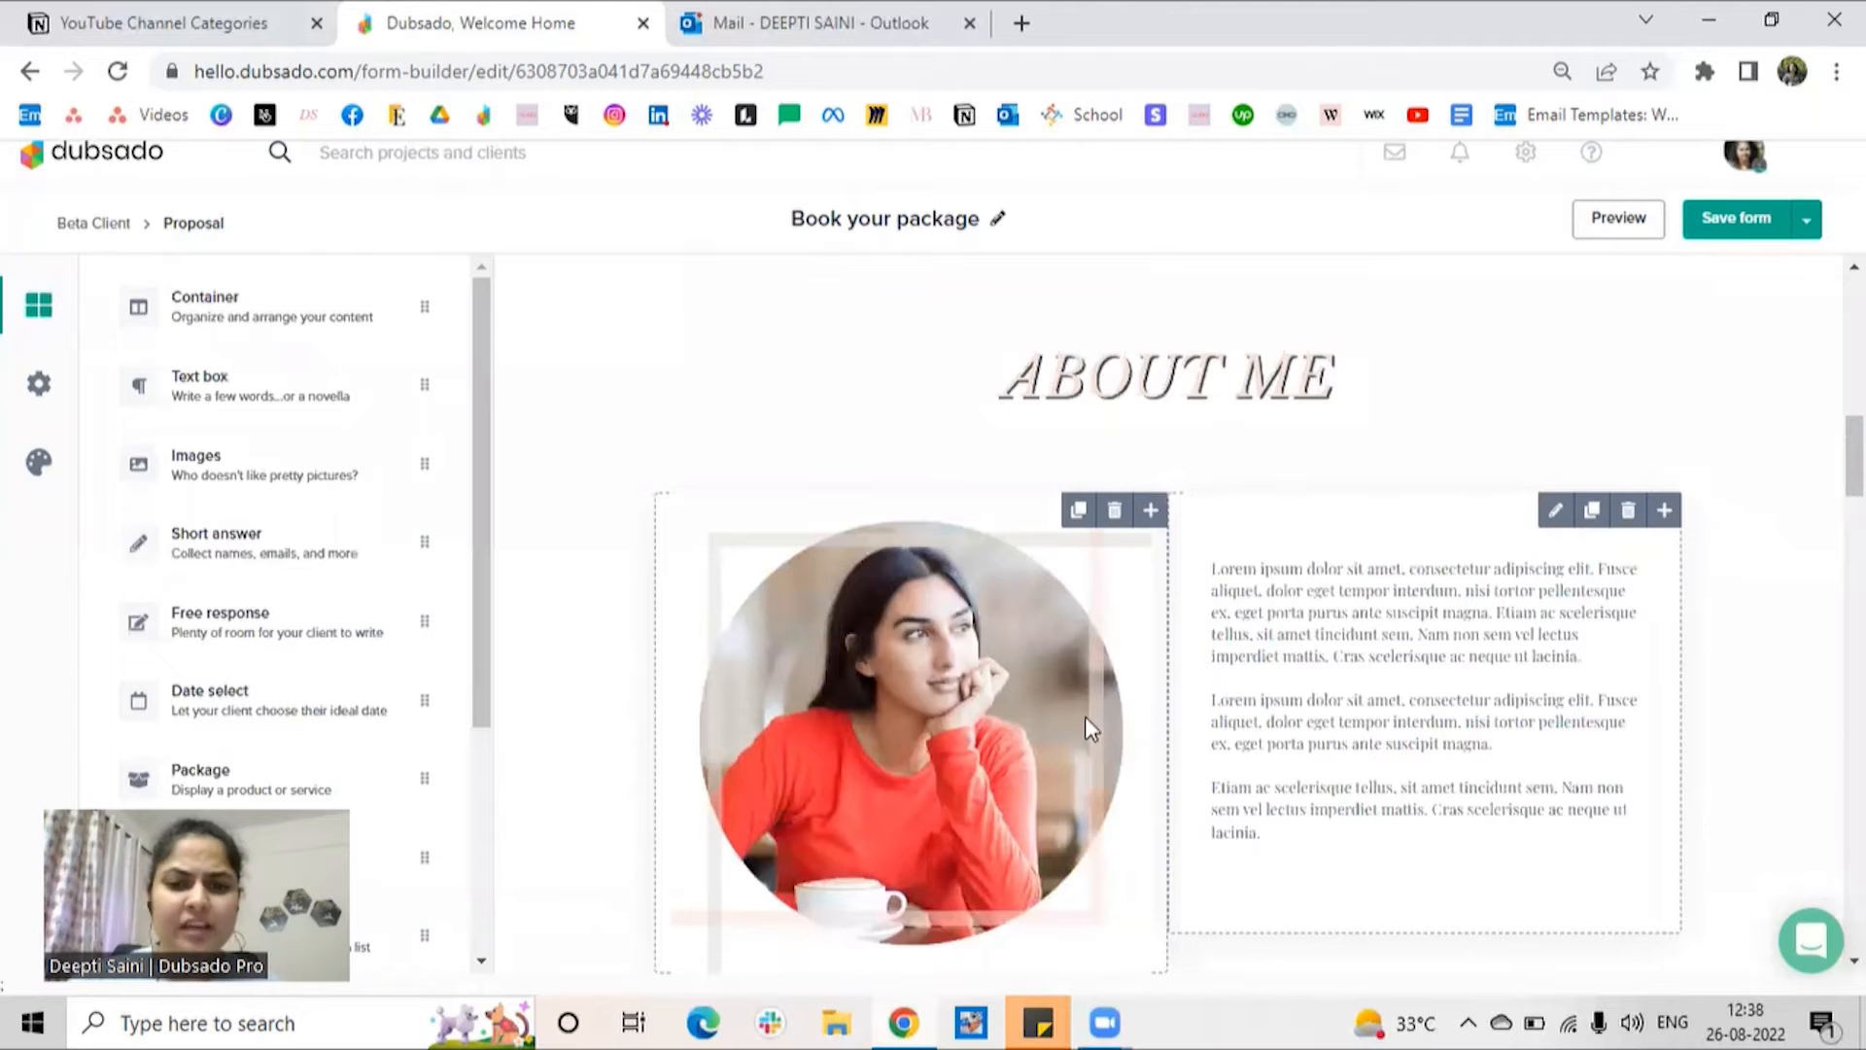
scroll(1303, 739, "down", 6)
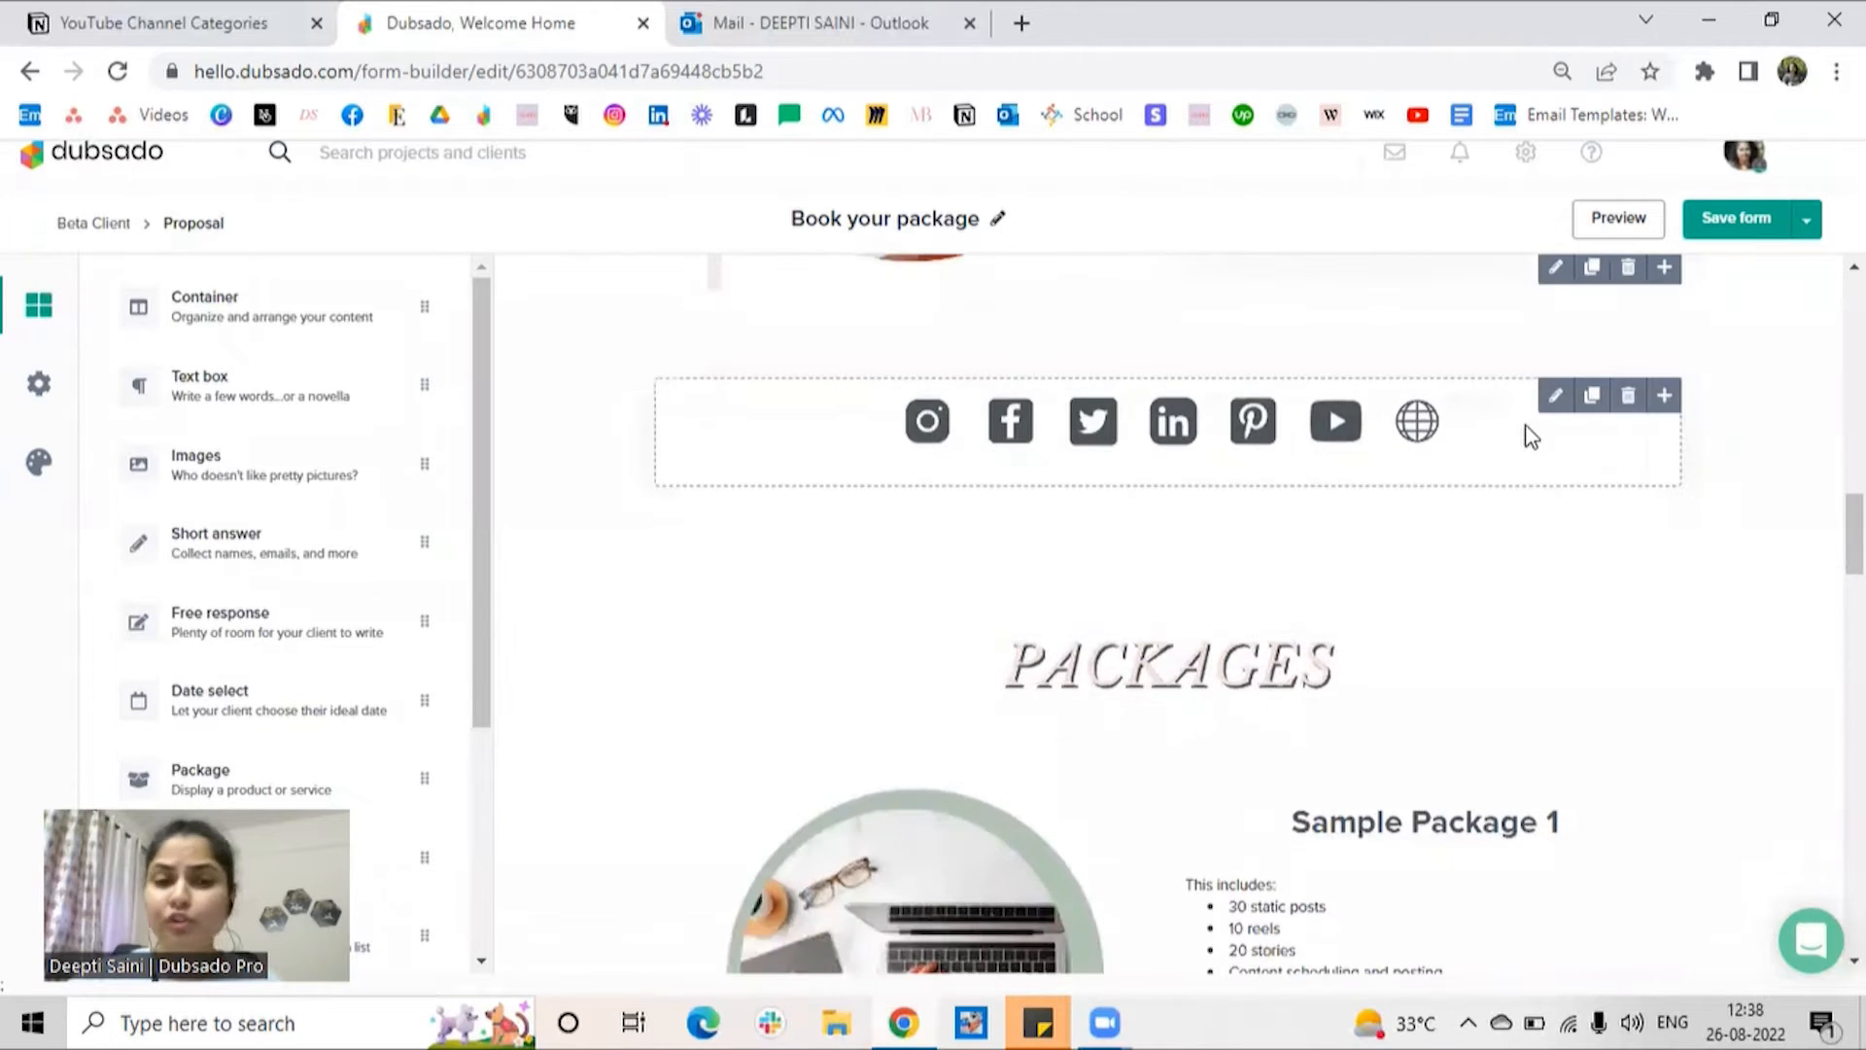
scroll(1437, 553, "down", 3)
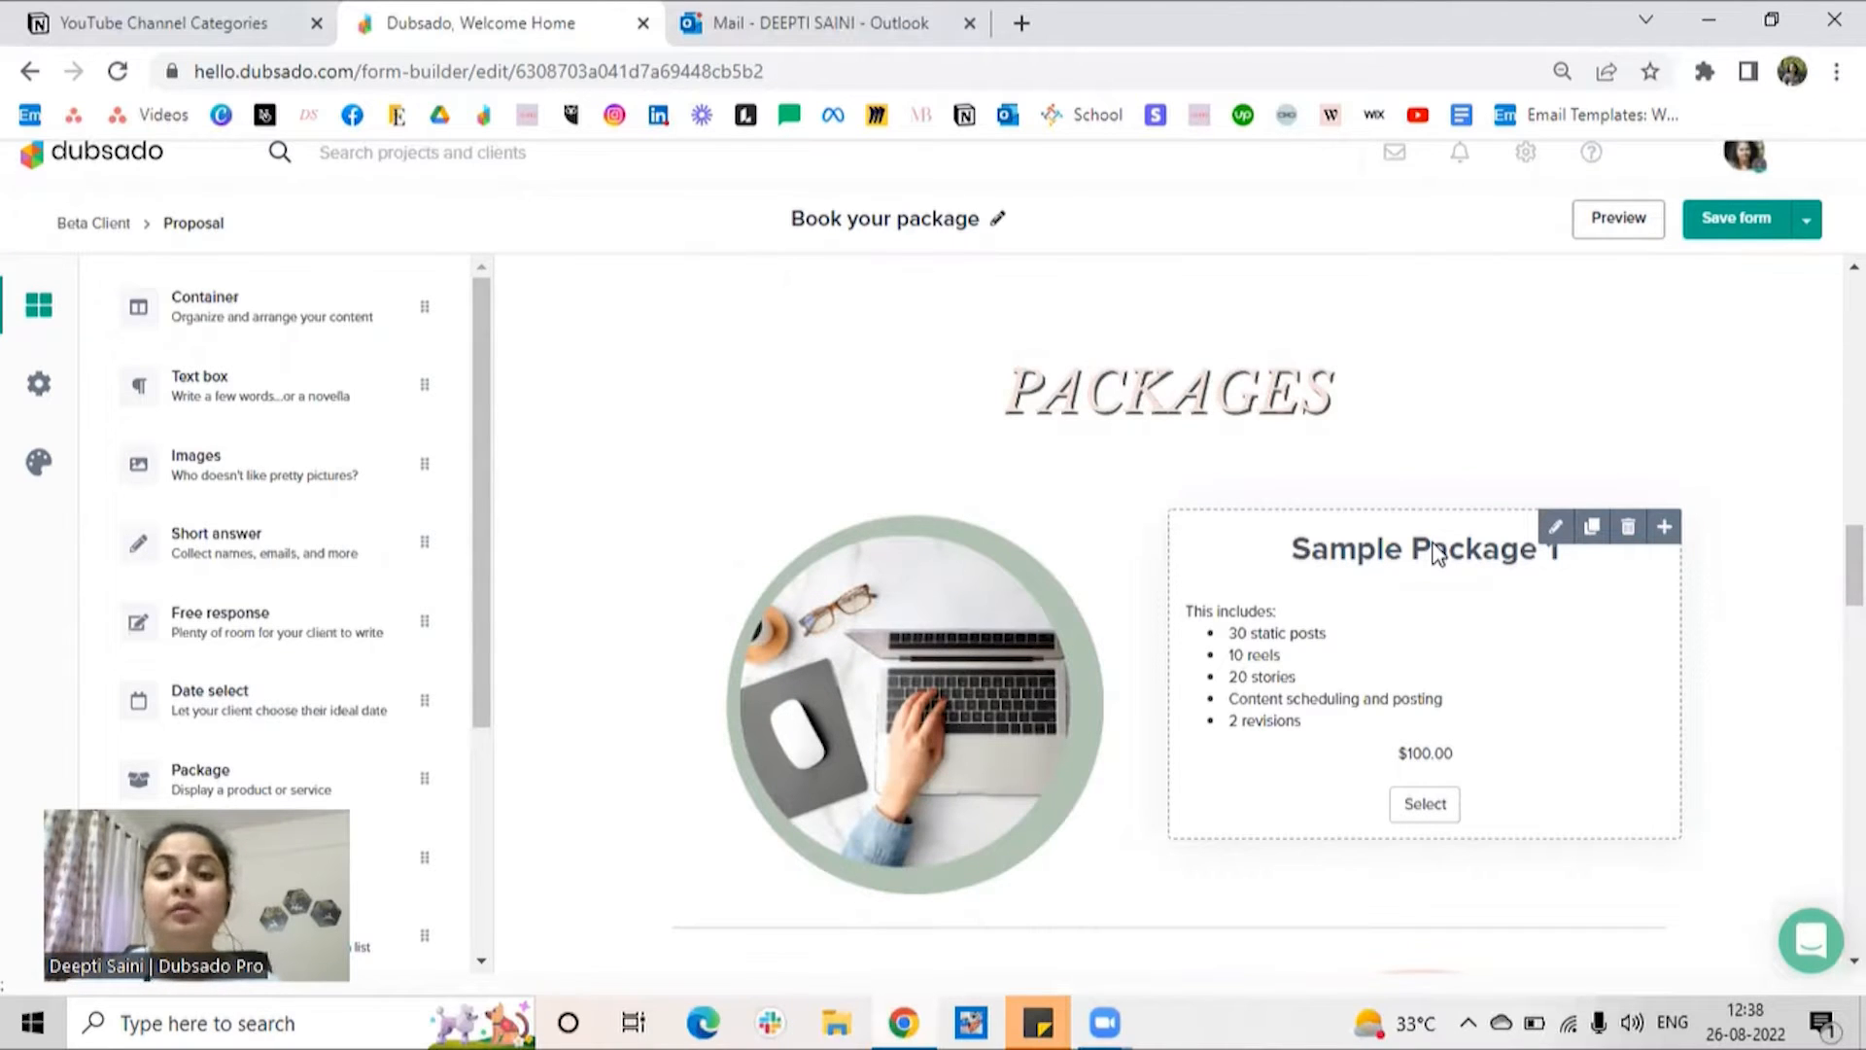
scroll(1750, 669, "down", 2)
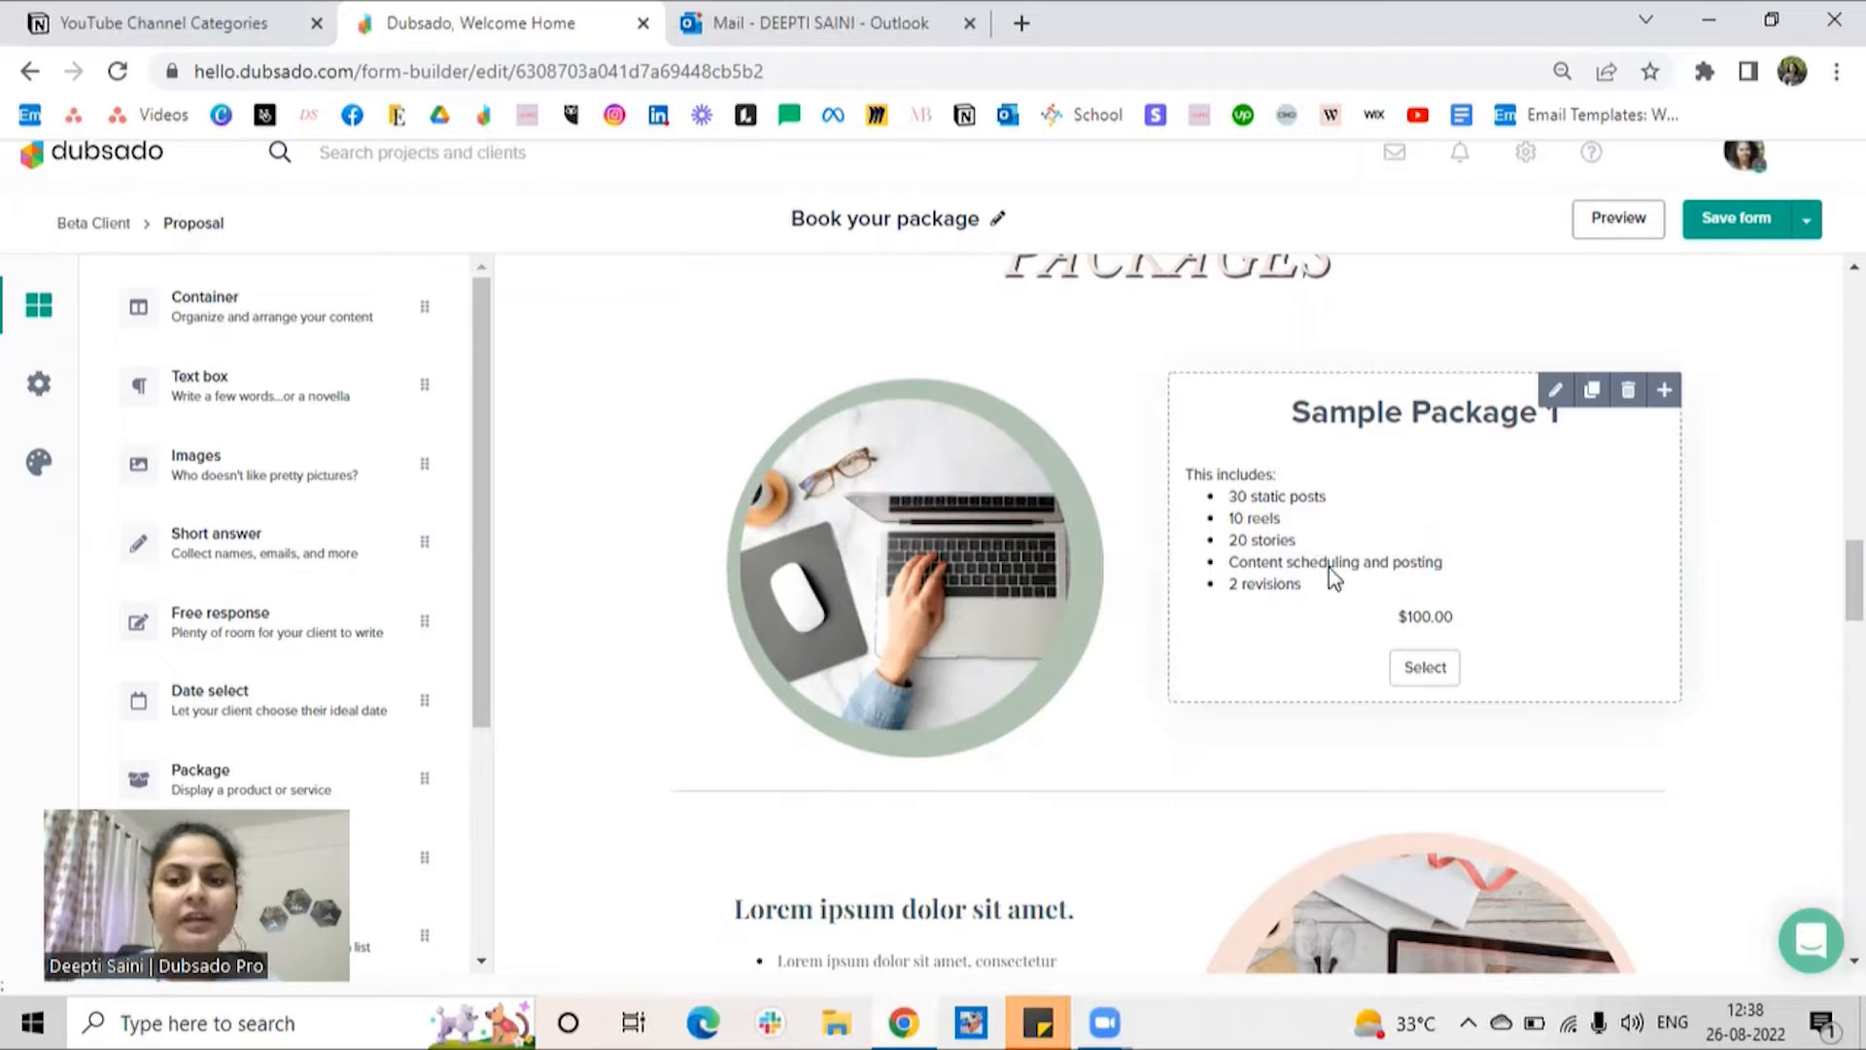
Step: Set the price of the line item in the proposal's Sample Package 1 to $500.00
left_click(1556, 393)
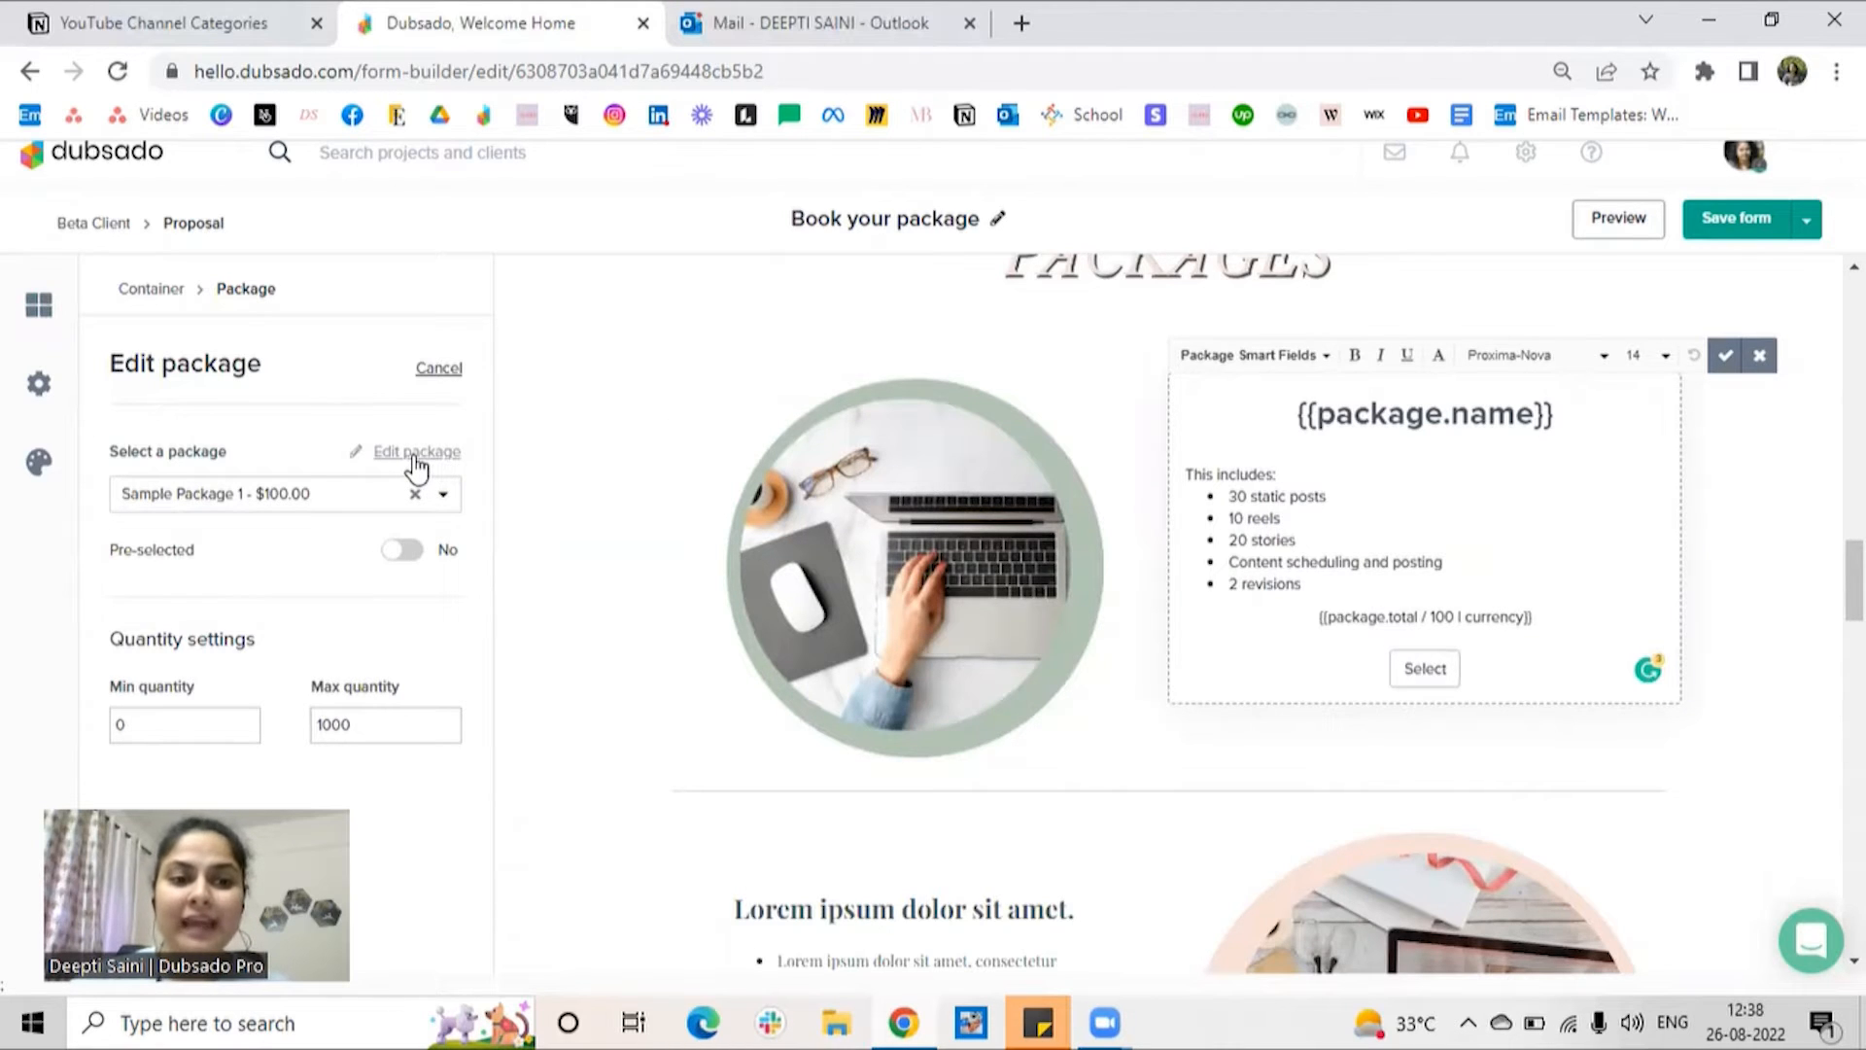
left_click(415, 457)
left_click(1433, 468)
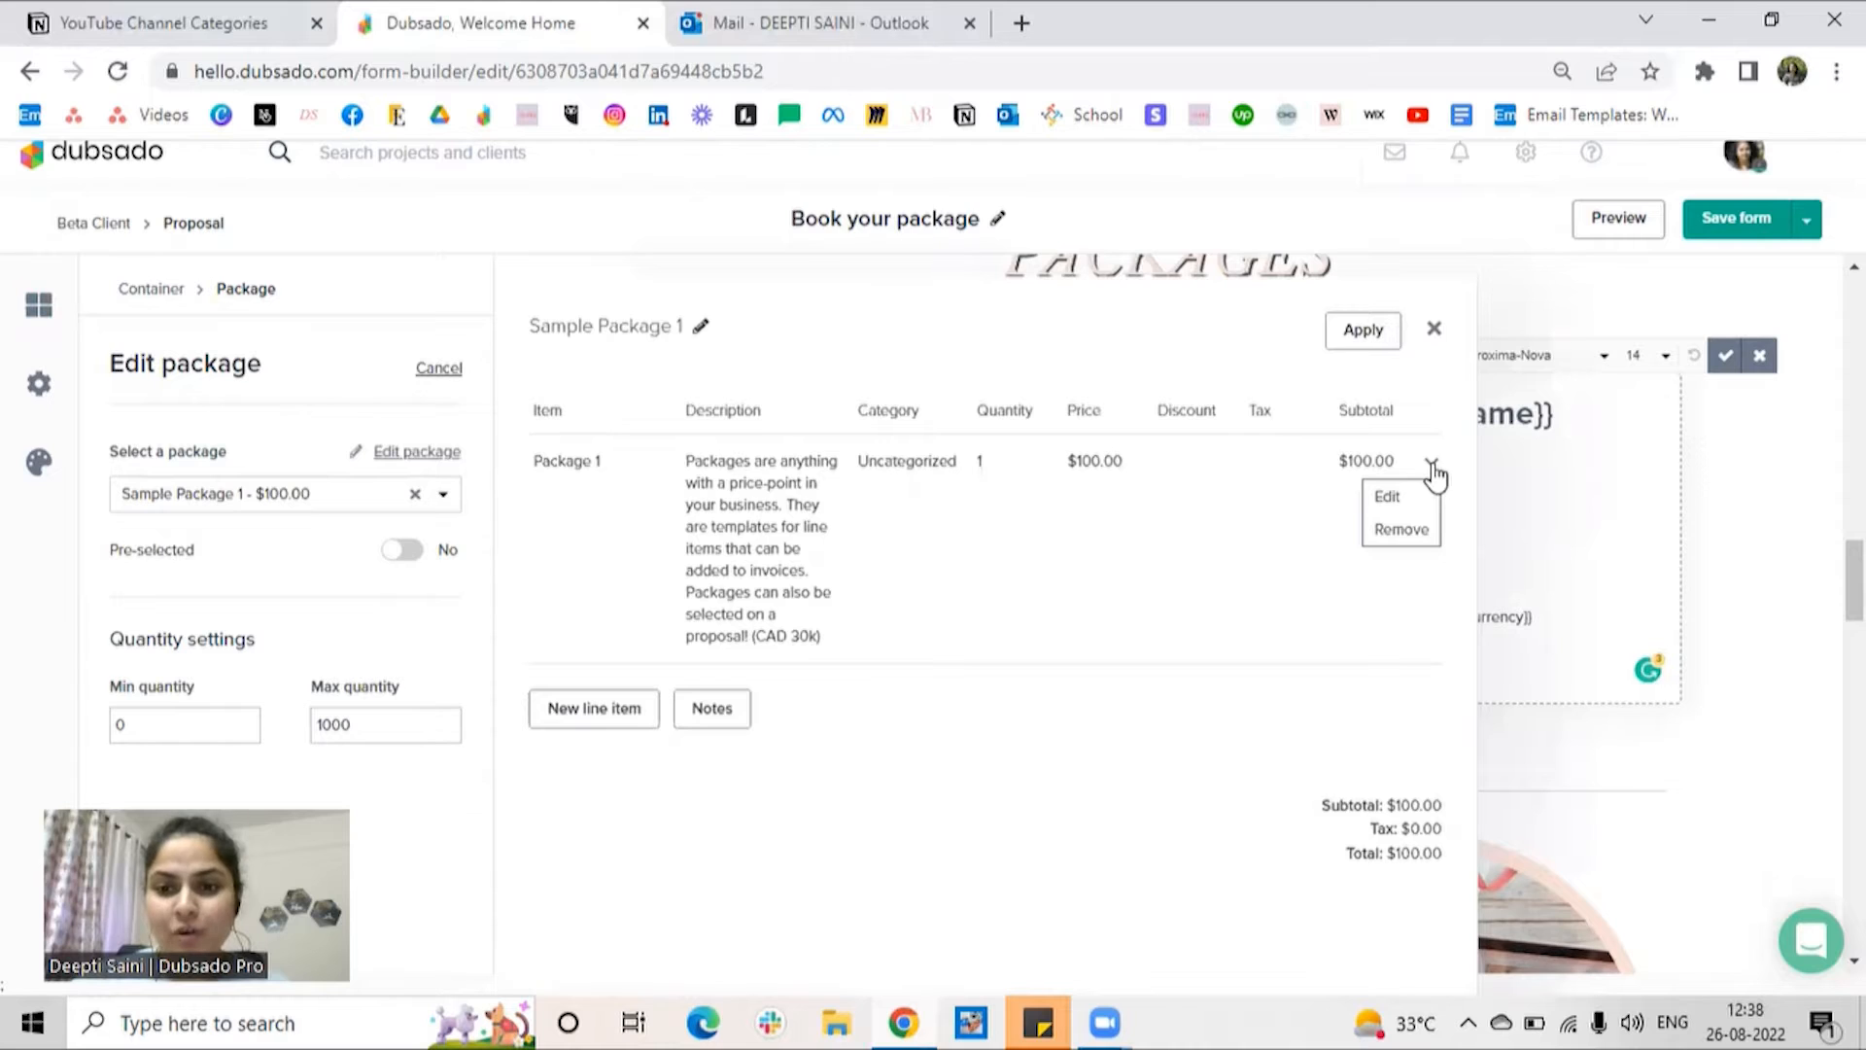
left_click(1392, 498)
scroll(963, 558, "down", 3)
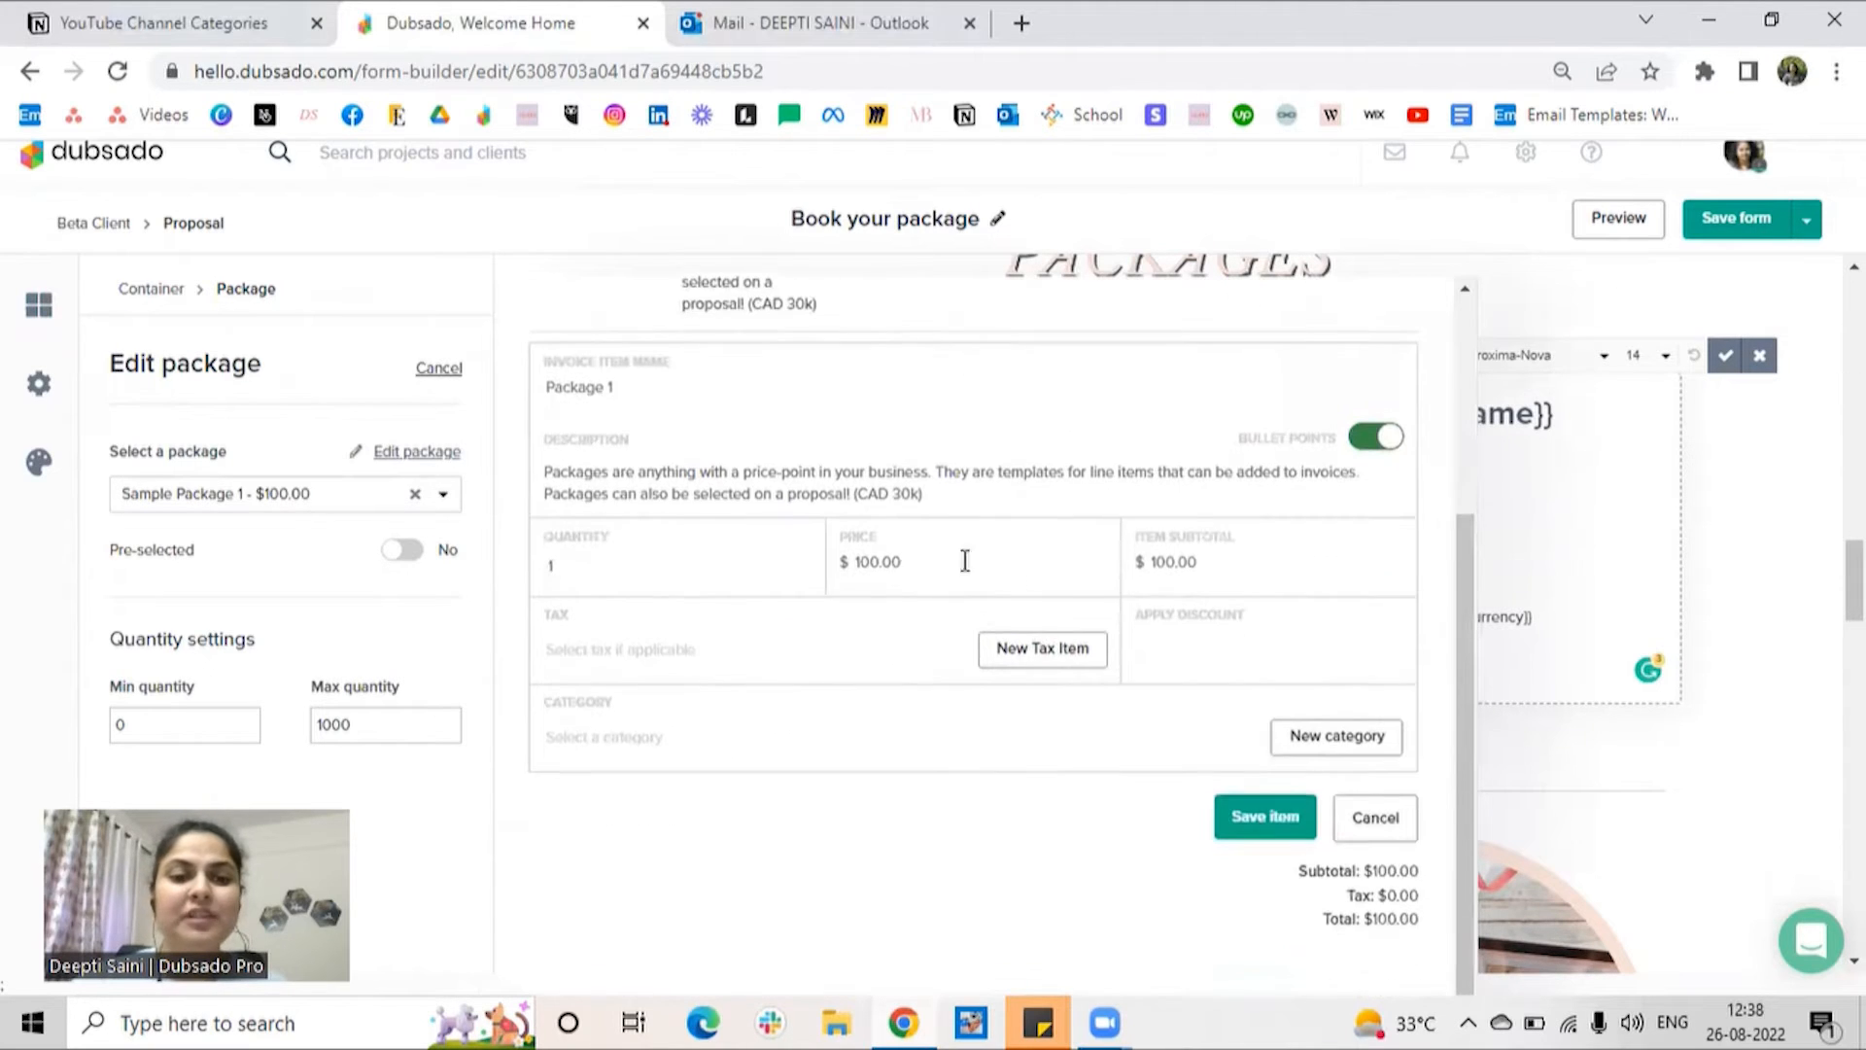
left_click(863, 566)
key("BackSpace")
type("5")
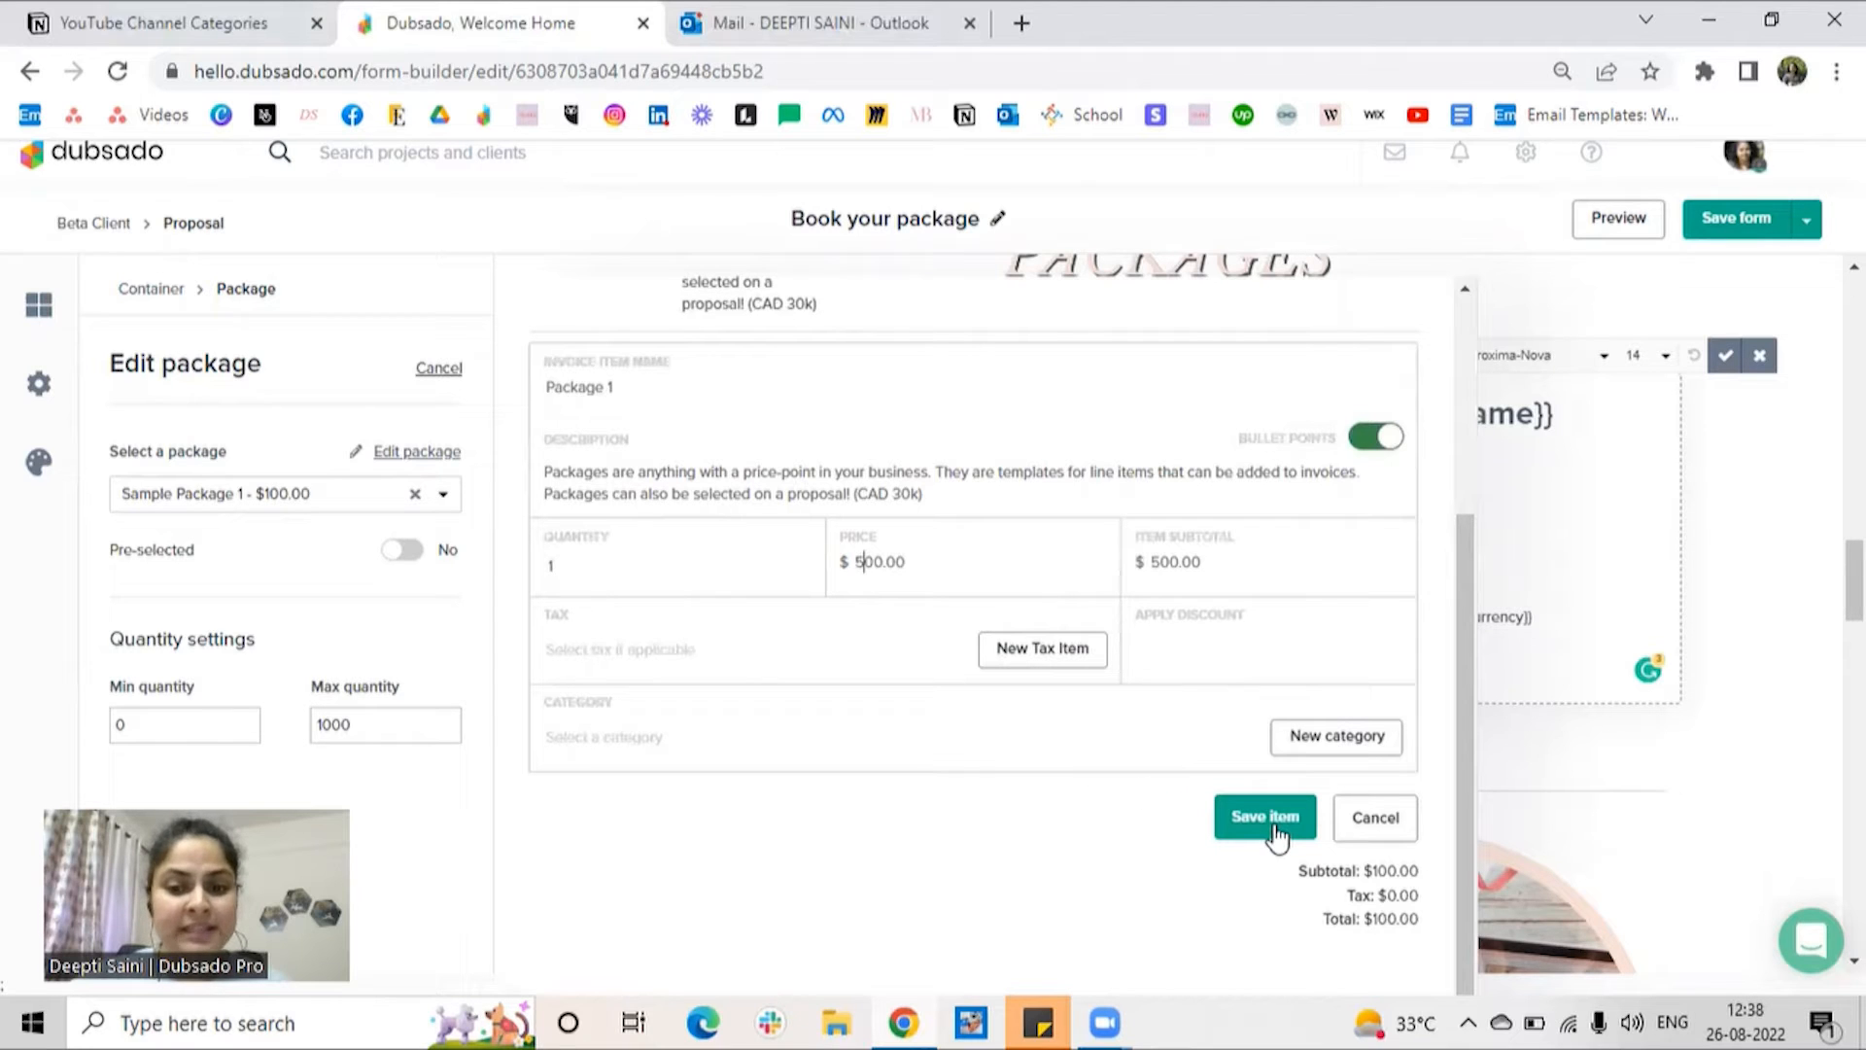
Step: Rename the invoice item as SMM Package, save it, and apply the package changes to the proposal
triple_click(626, 388)
type("SM")
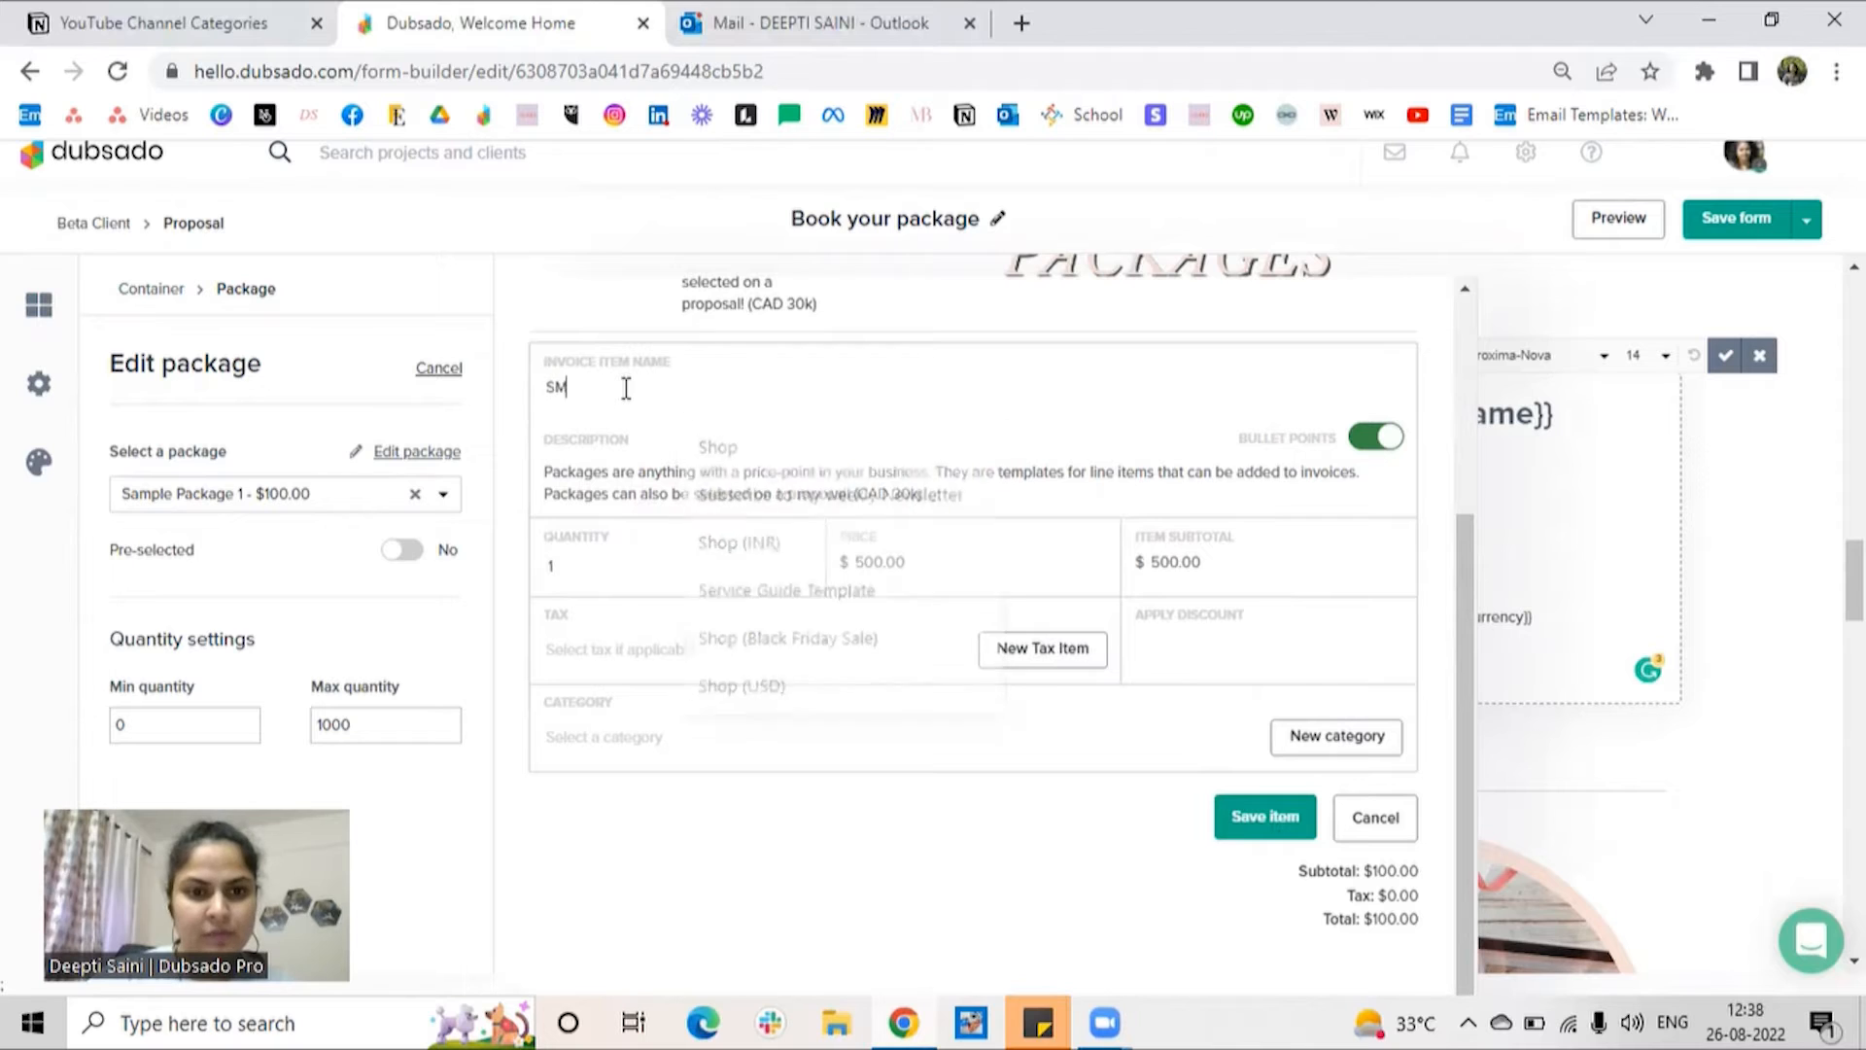
type("M Package")
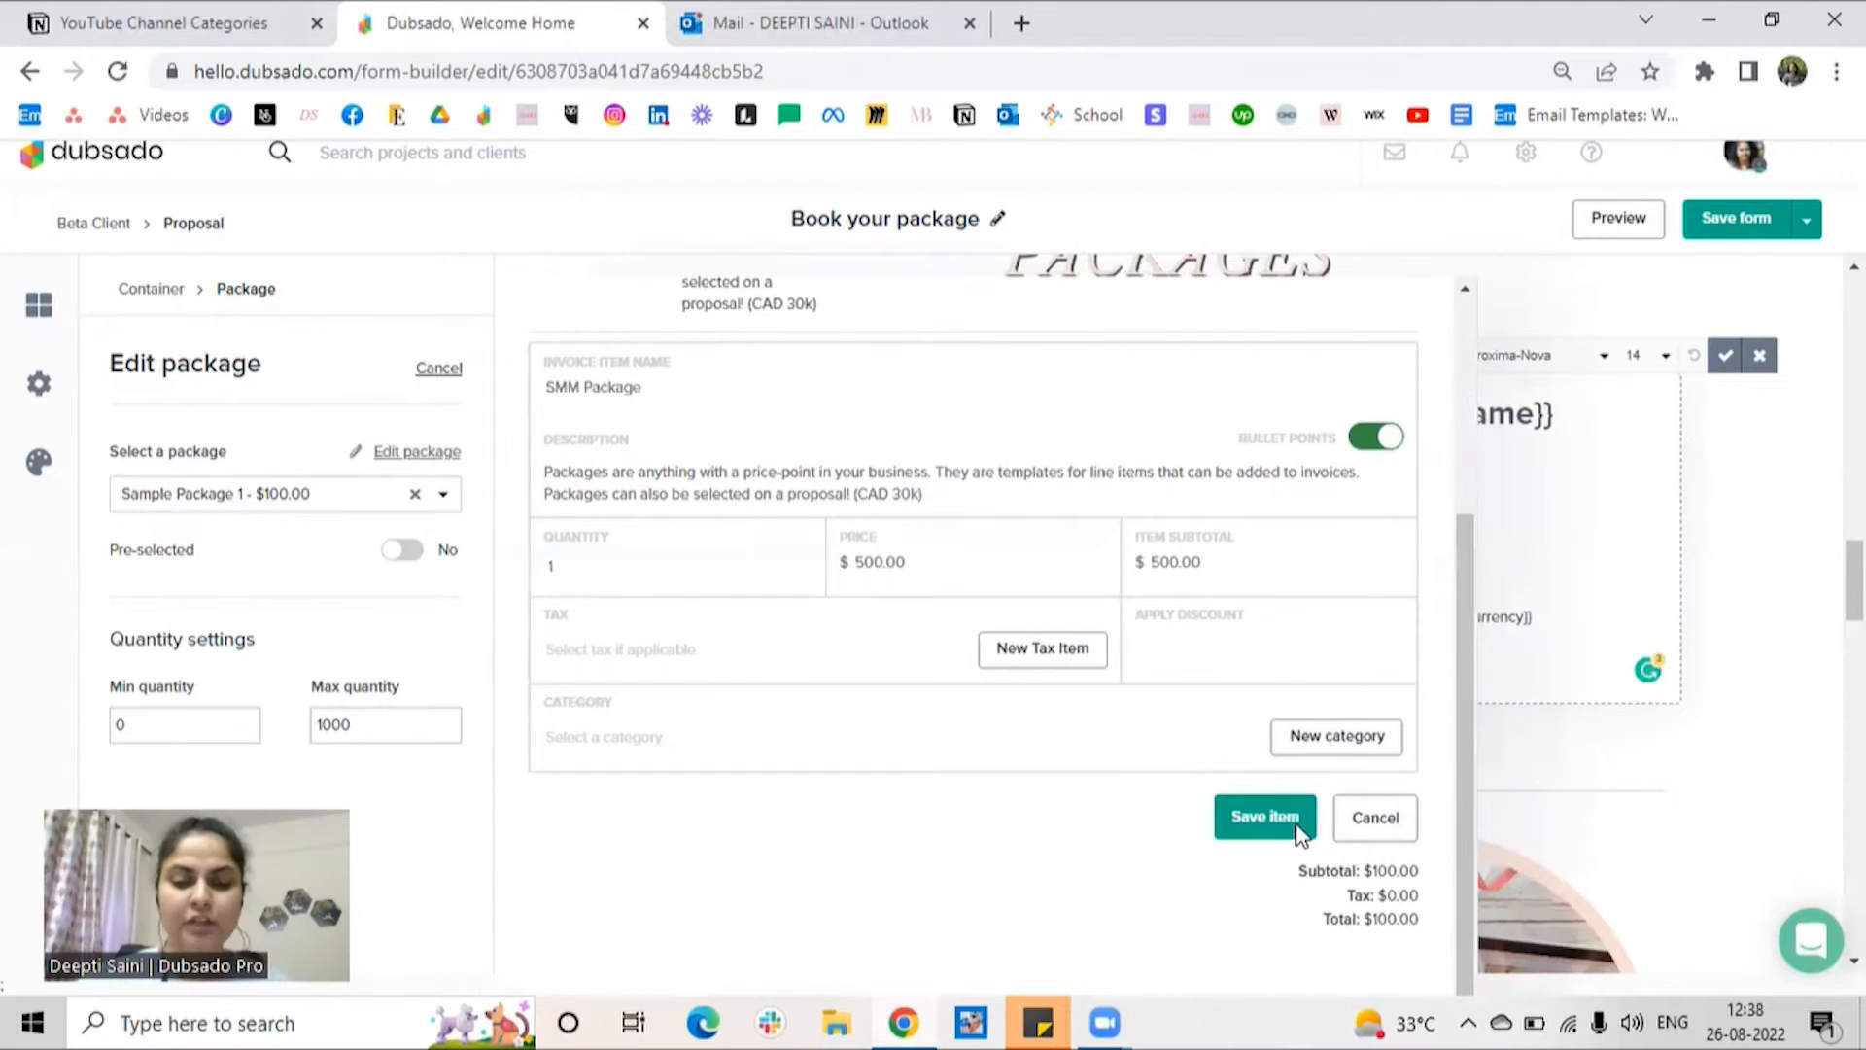
left_click(1296, 827)
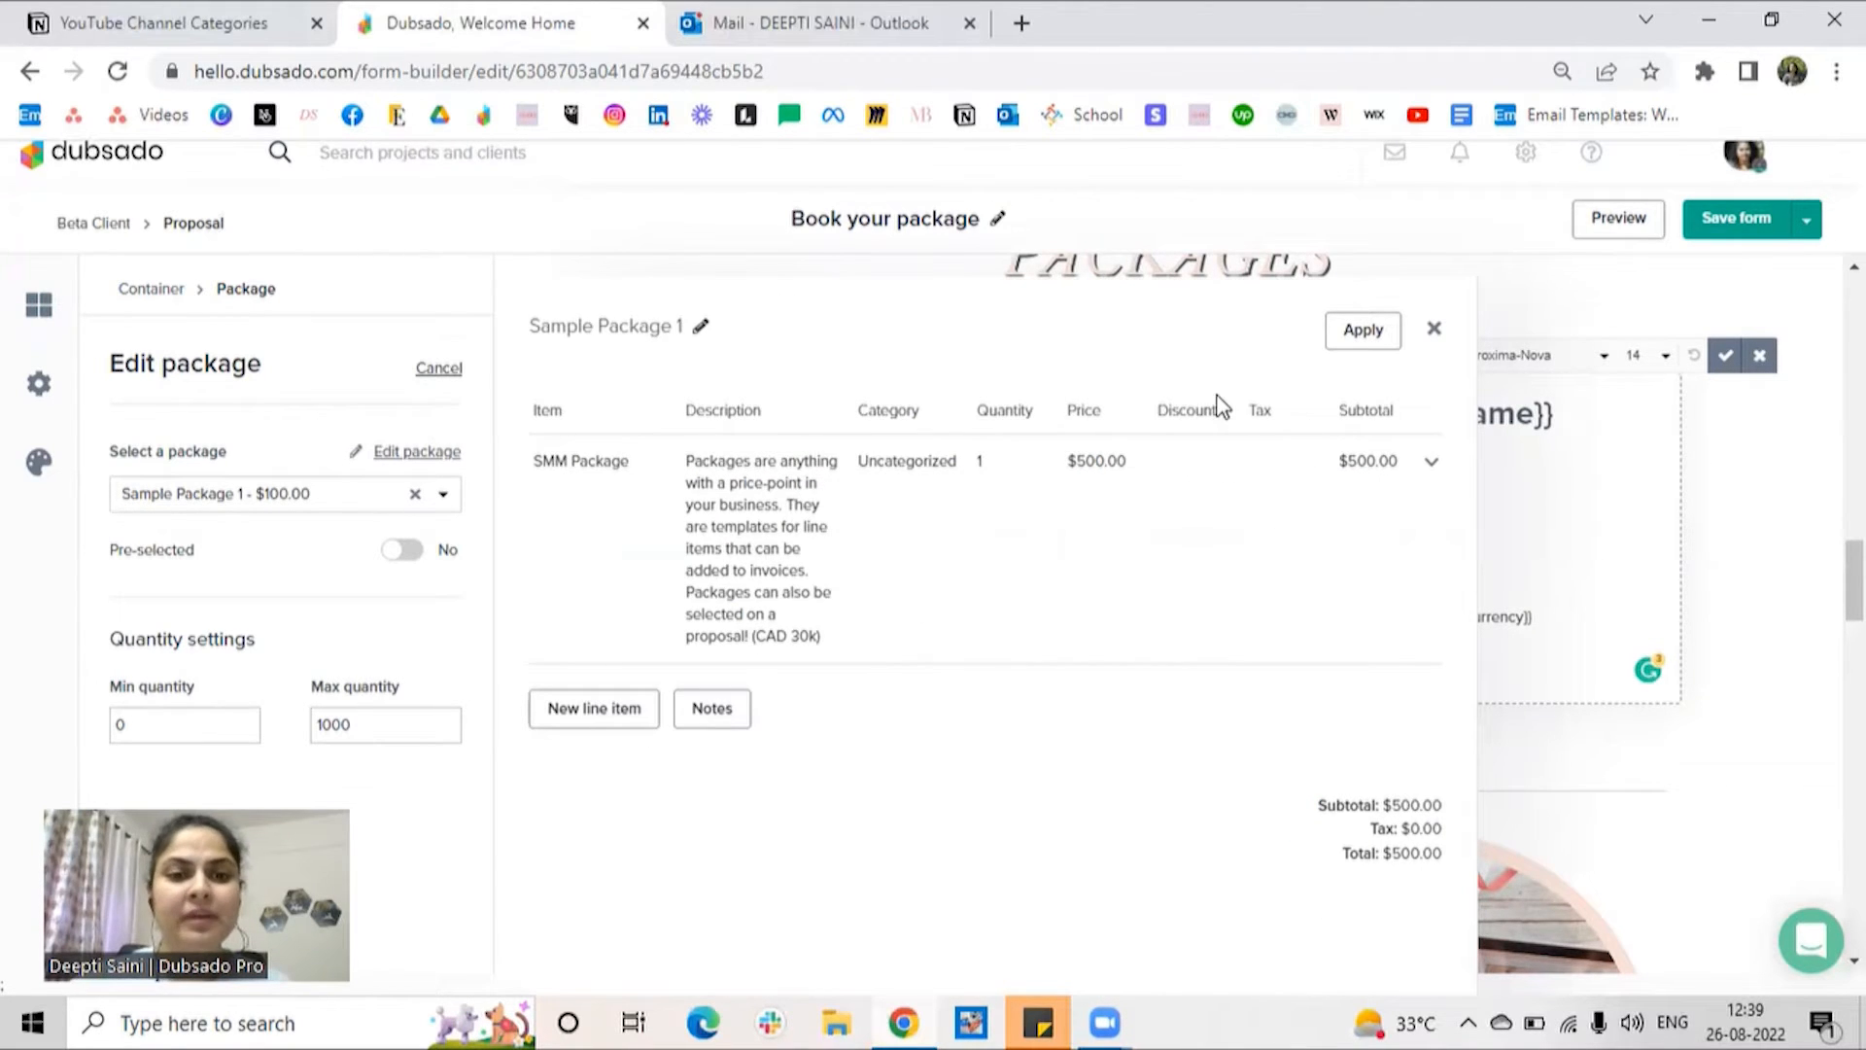
left_click(1363, 330)
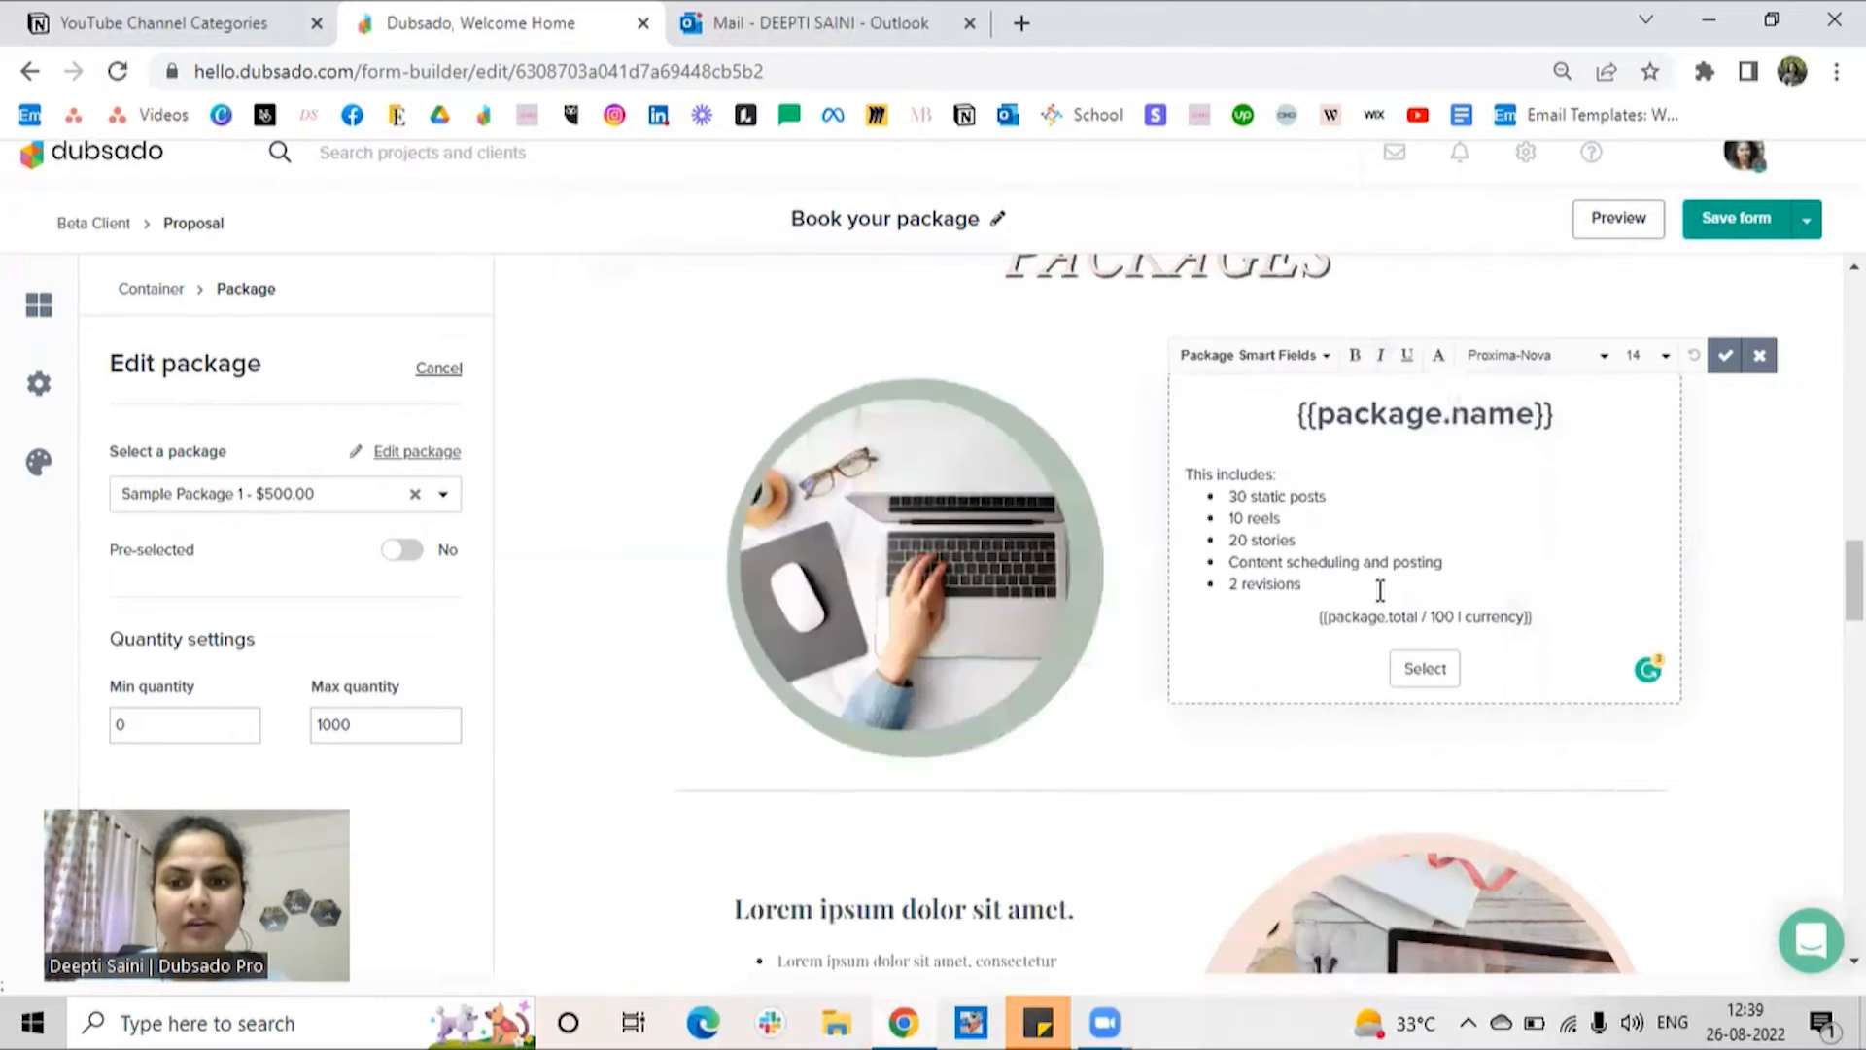
left_click(1725, 356)
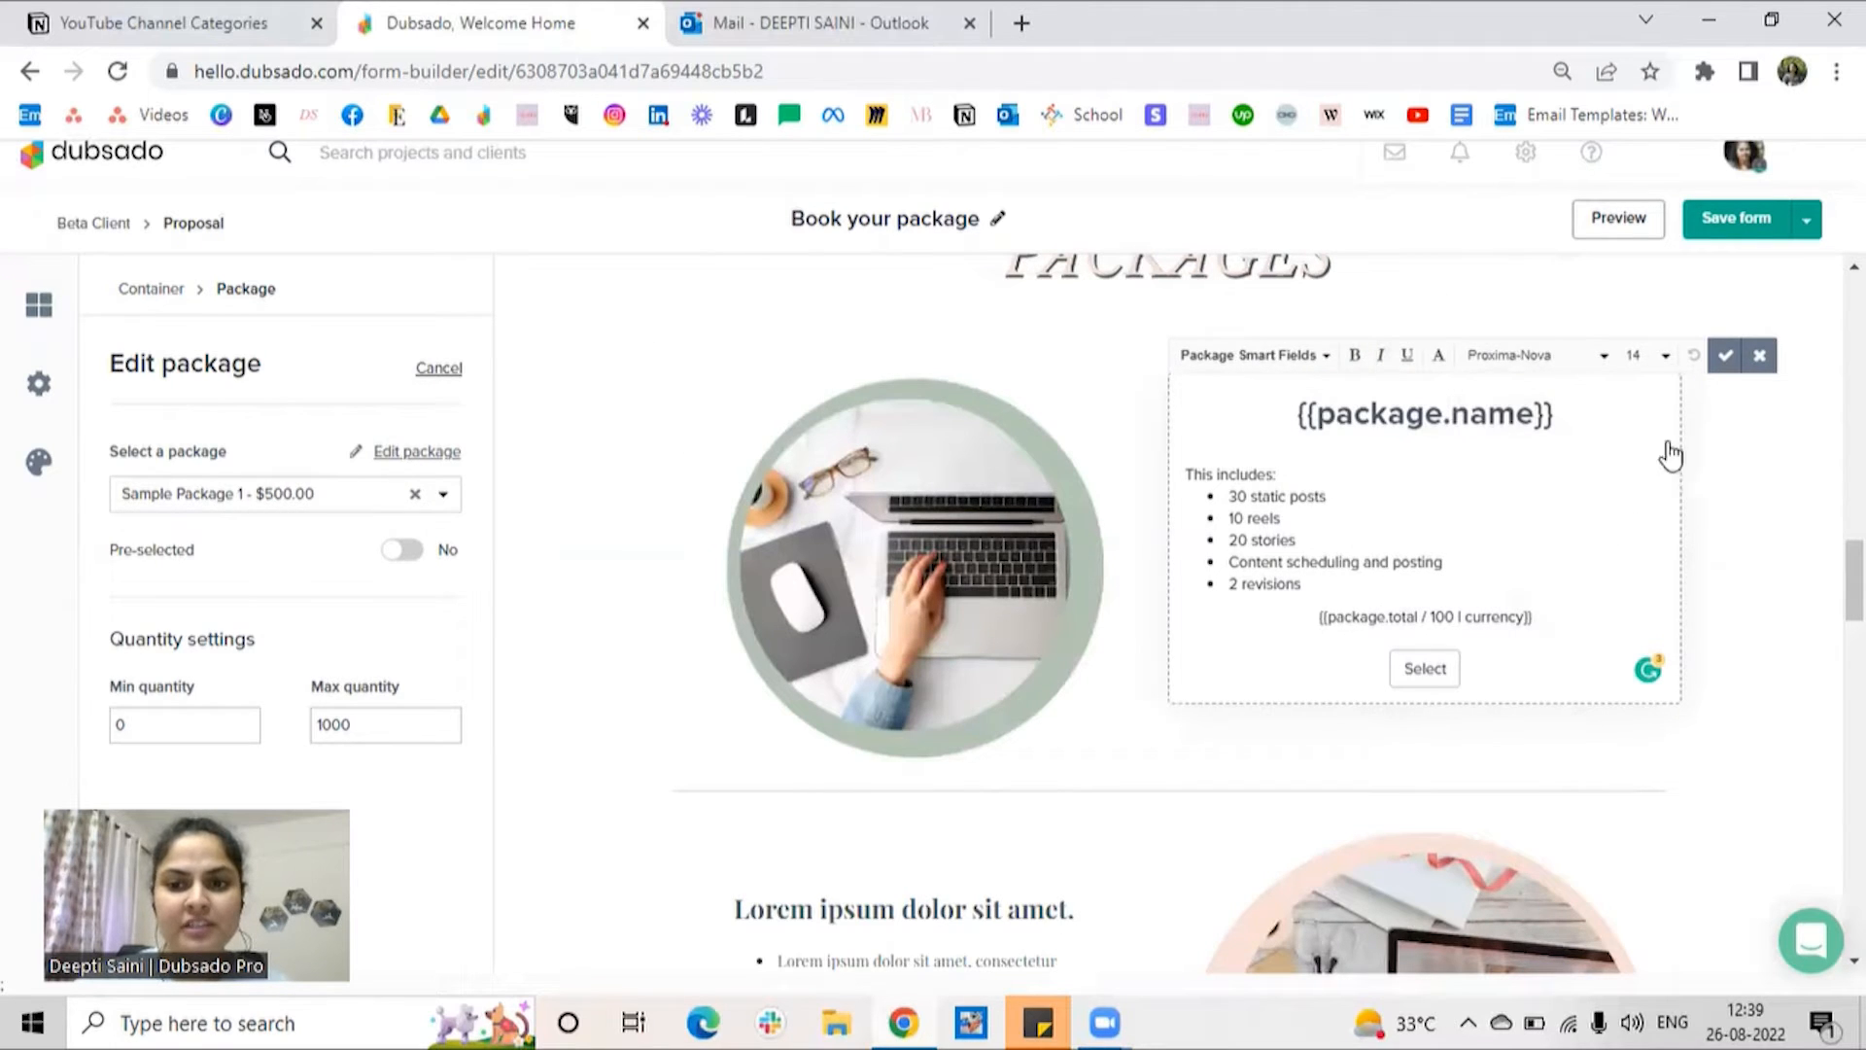
Step: Look through the rest of the "Book your package" proposal, then save and close it
scroll(1725, 568, "down", 15)
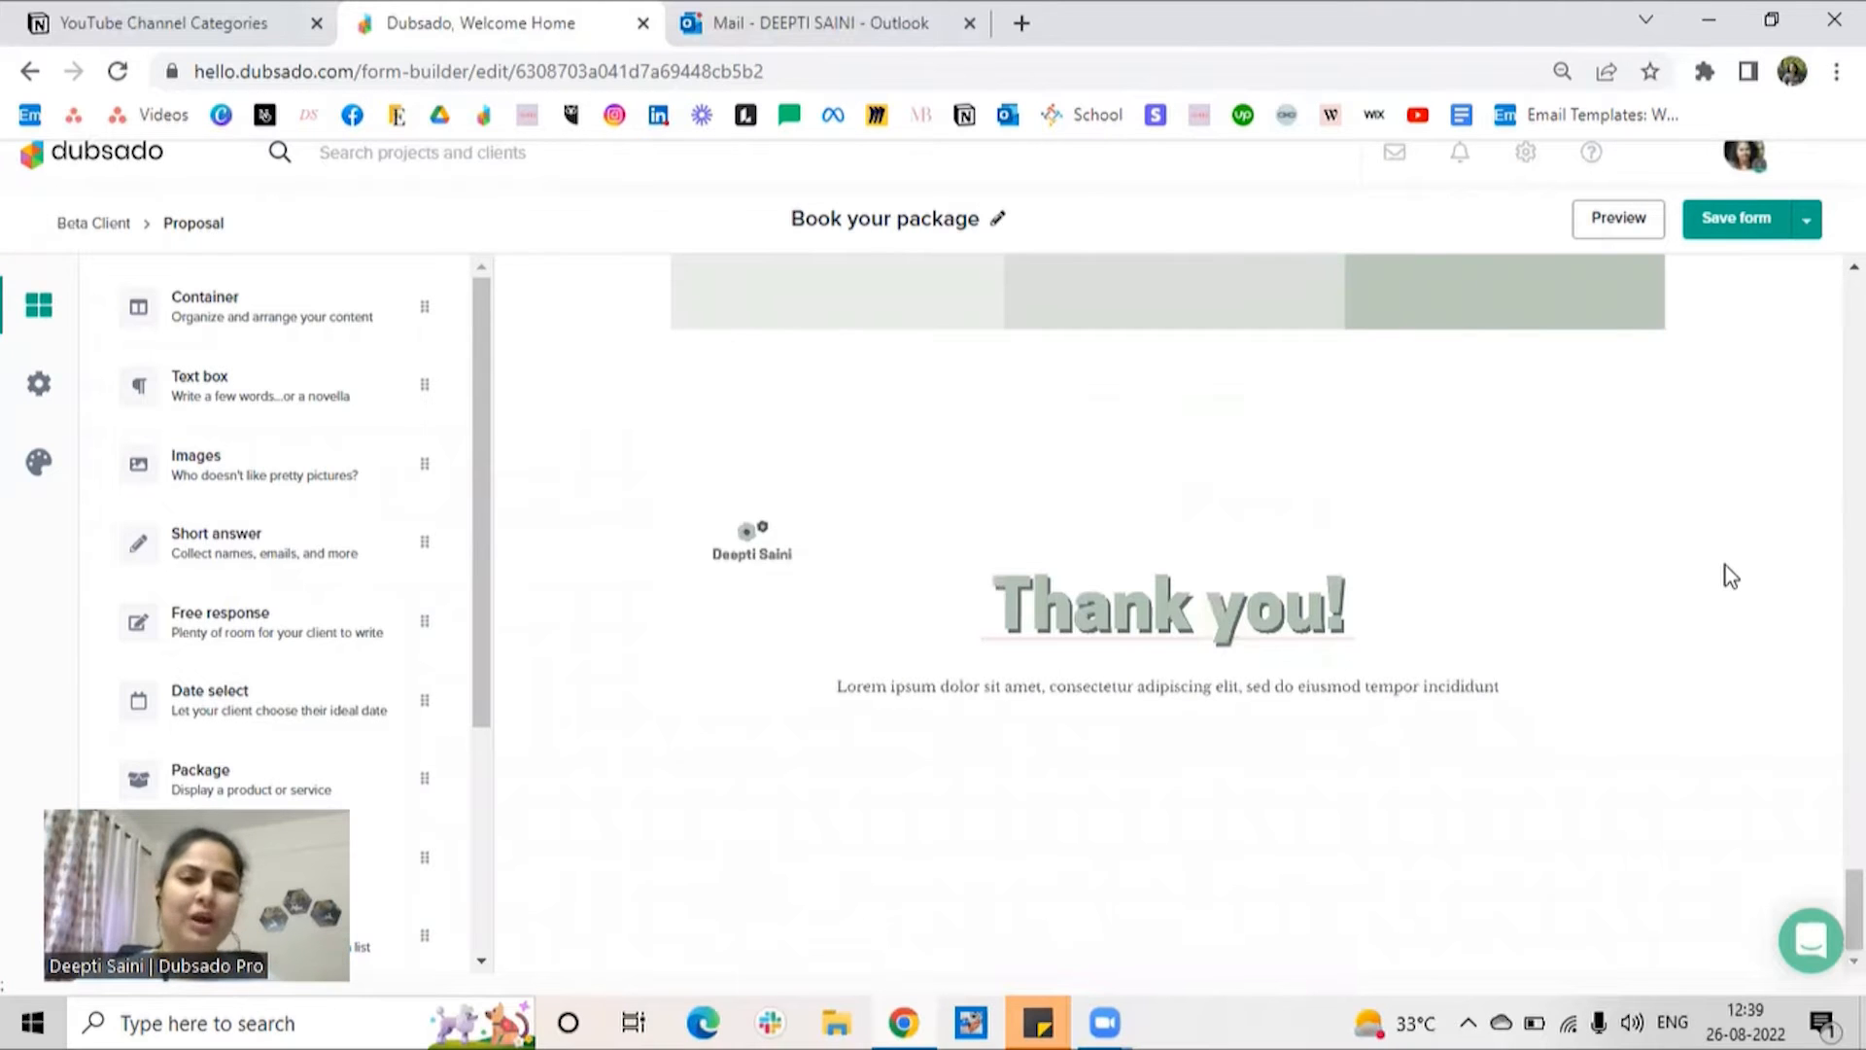
scroll(1725, 573, "up", 15)
left_click(1805, 224)
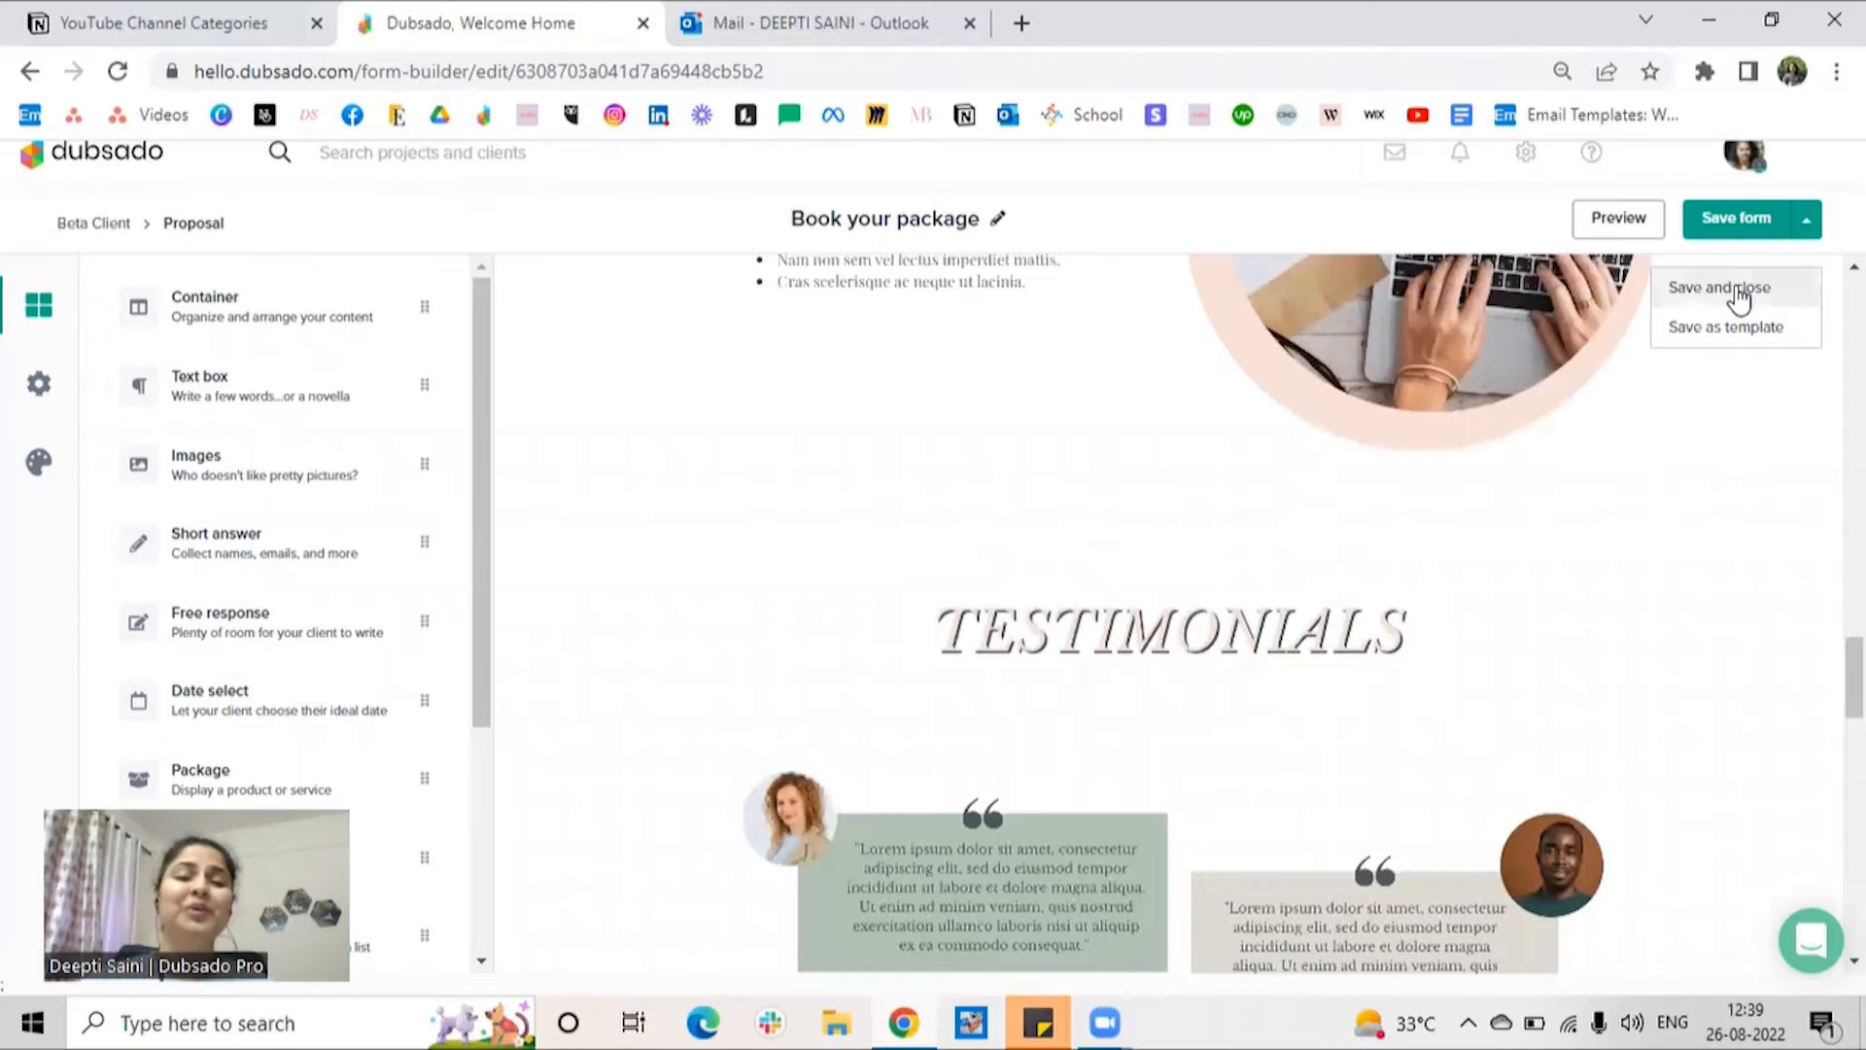
left_click(1740, 289)
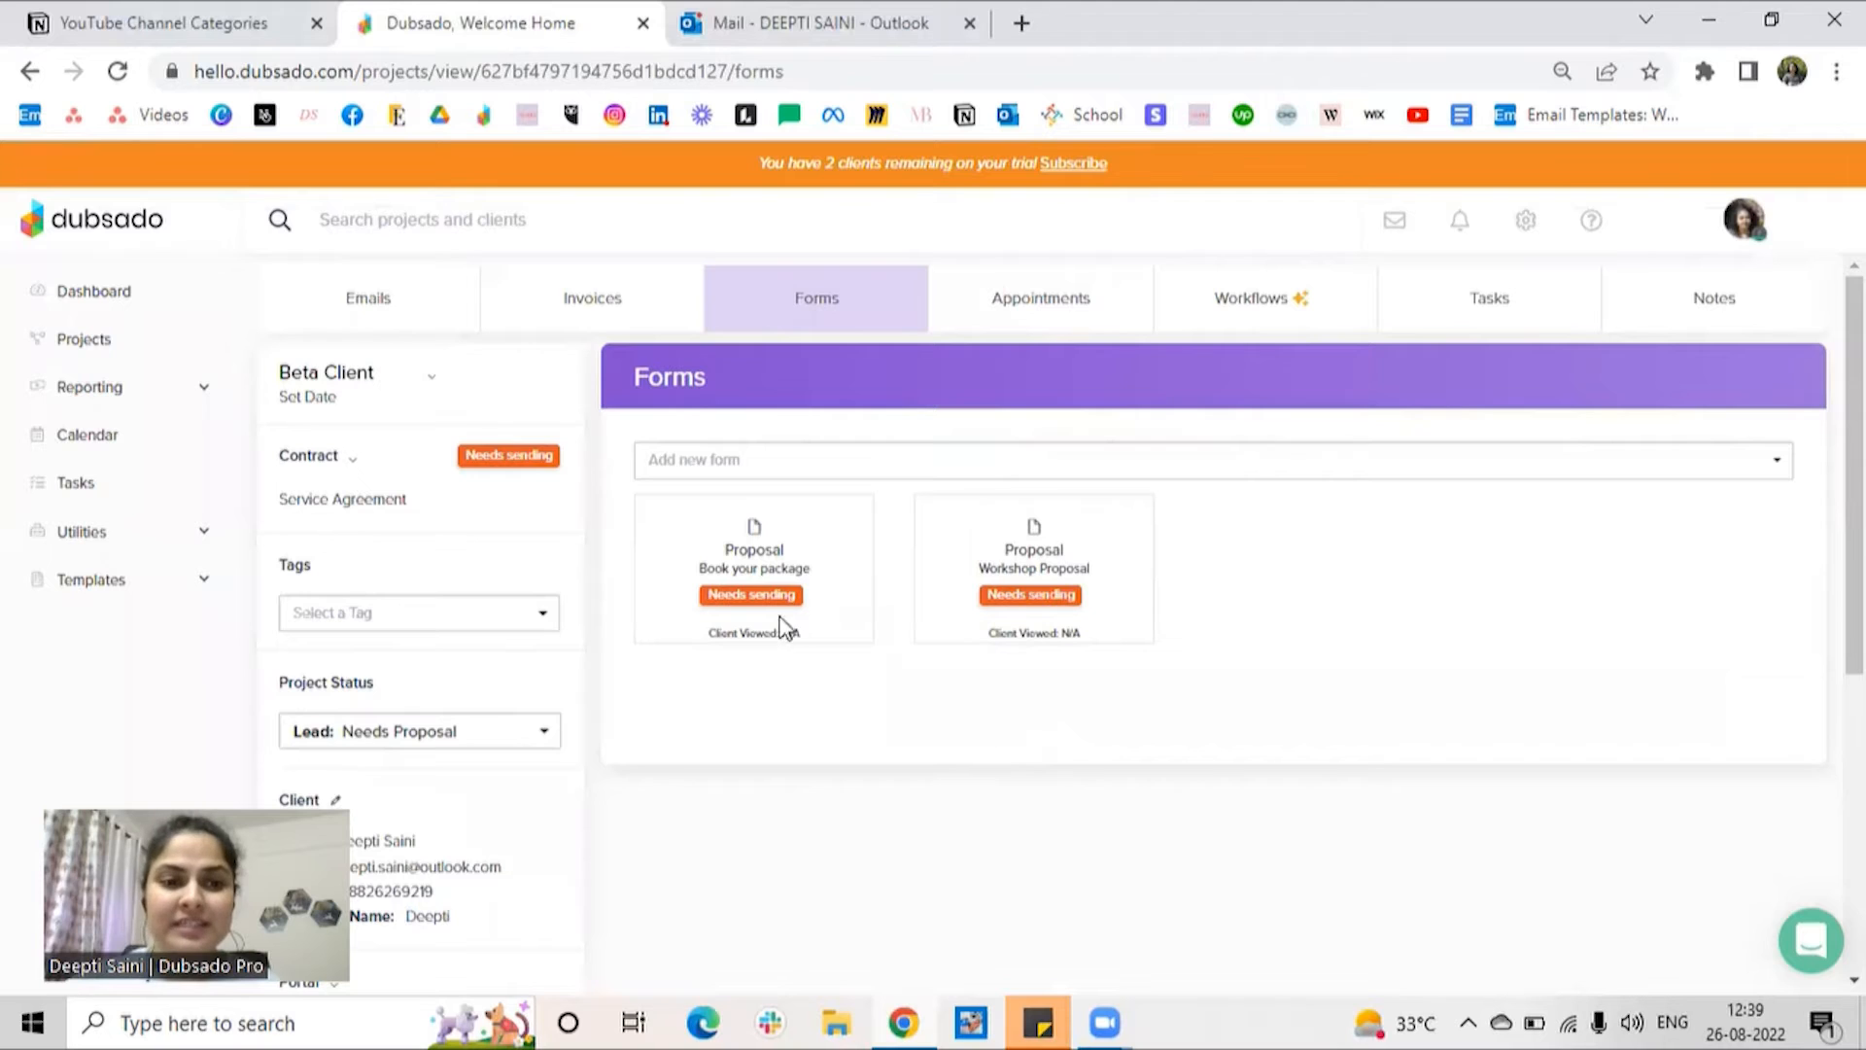
Step: Open the project's Service Agreement contract for editing, look through its sections, and save and close it
left_click(355, 466)
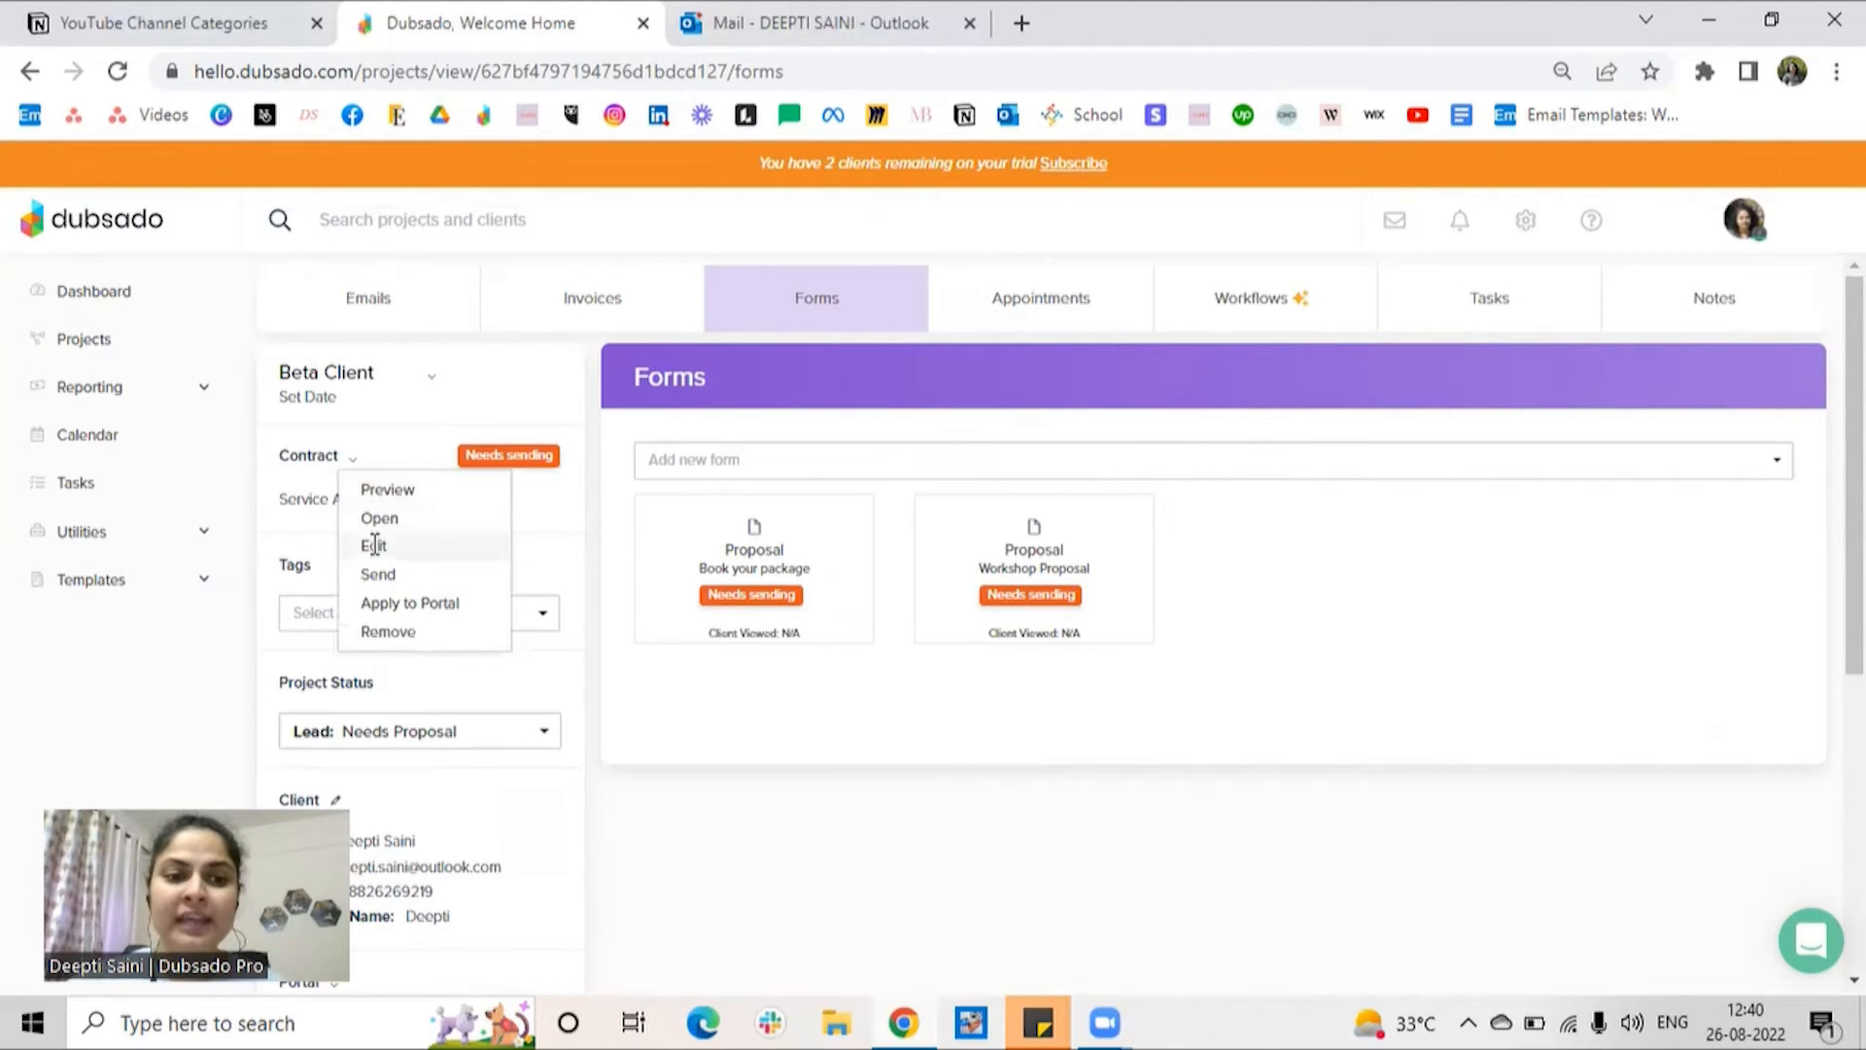
left_click(375, 546)
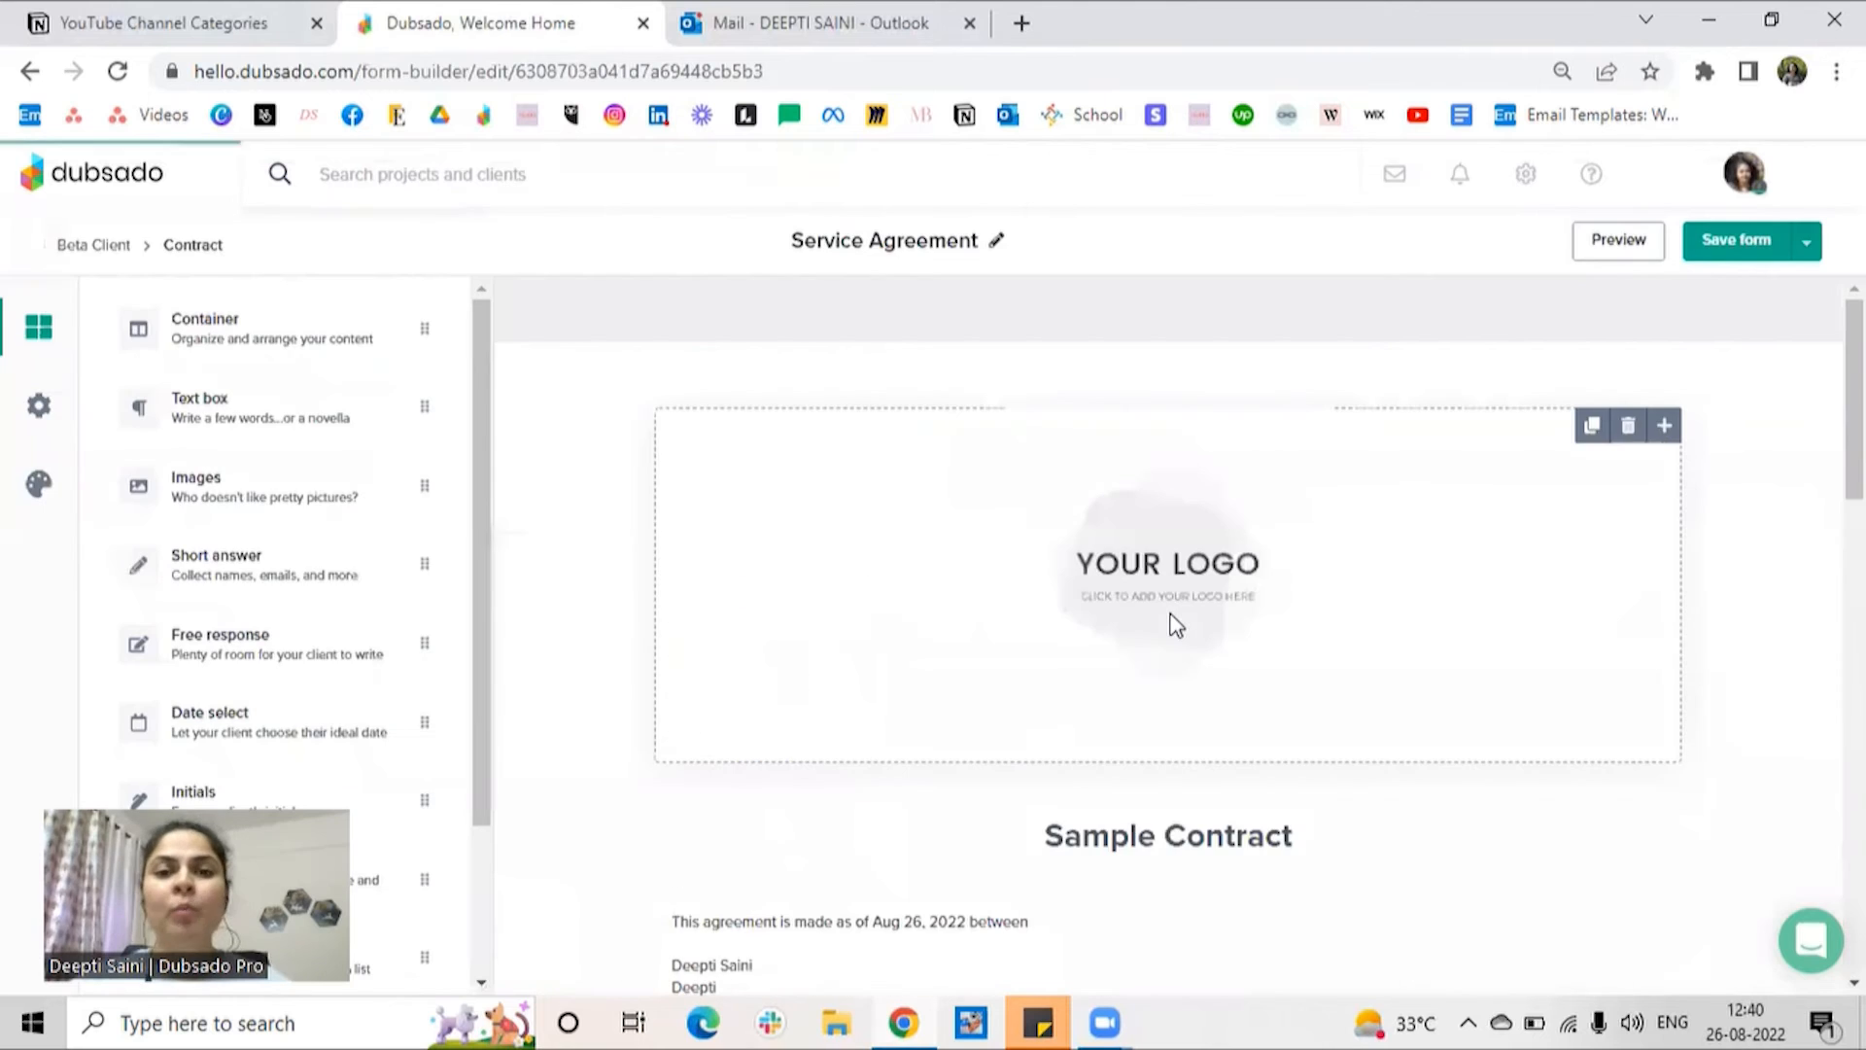
scroll(1254, 654, "down", 8)
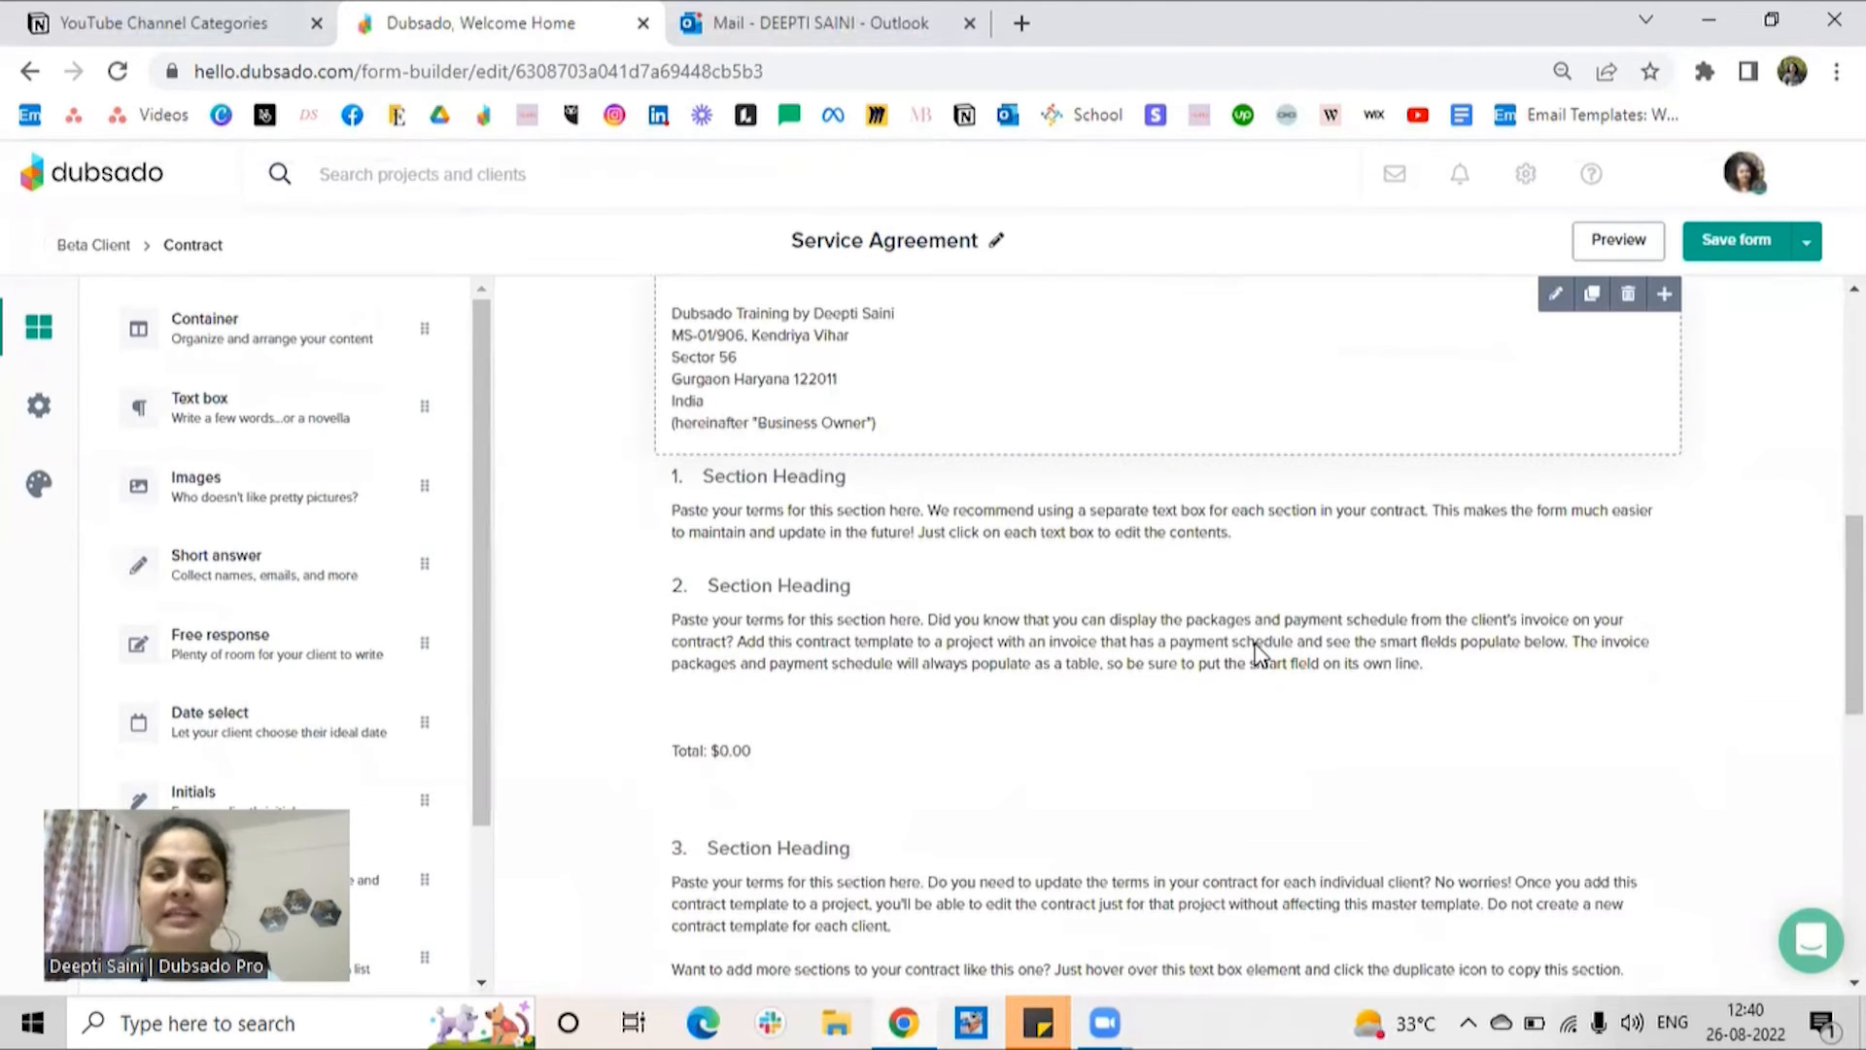
scroll(1258, 654, "down", 2)
scroll(1779, 334, "up", 9)
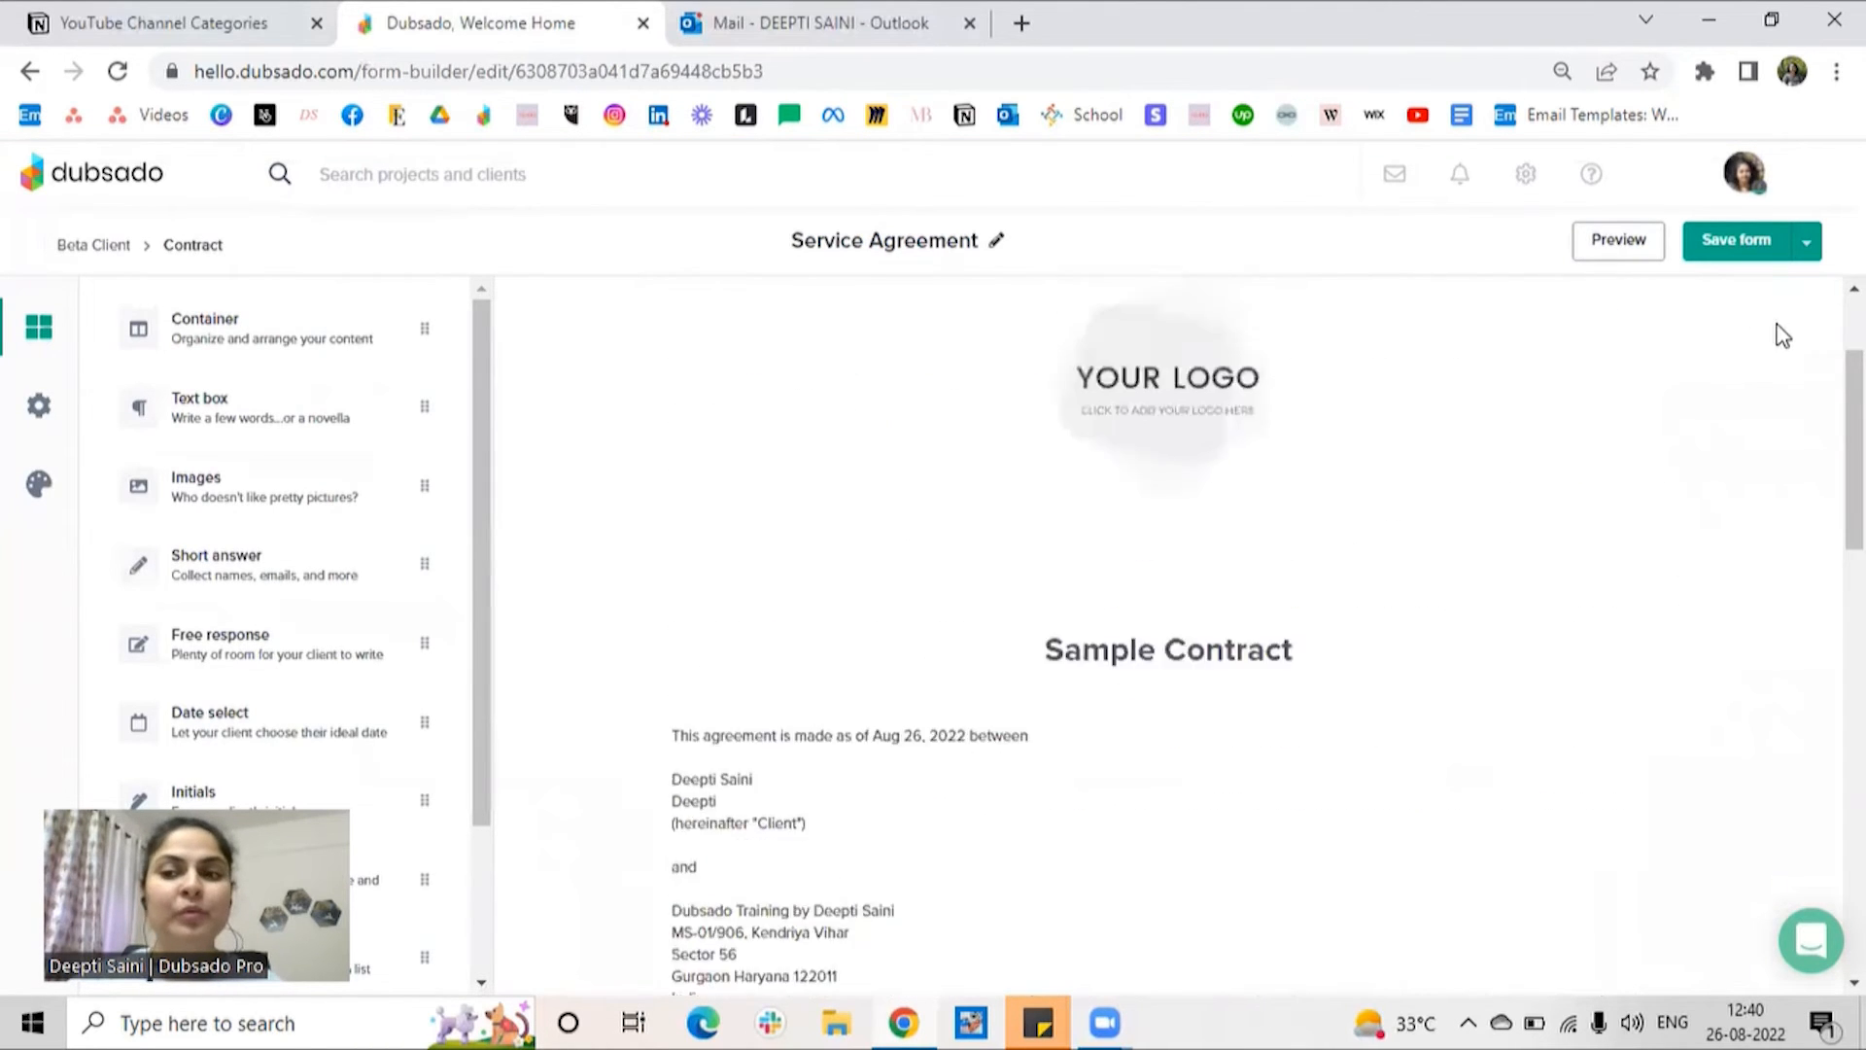
left_click(1814, 245)
left_click(1729, 288)
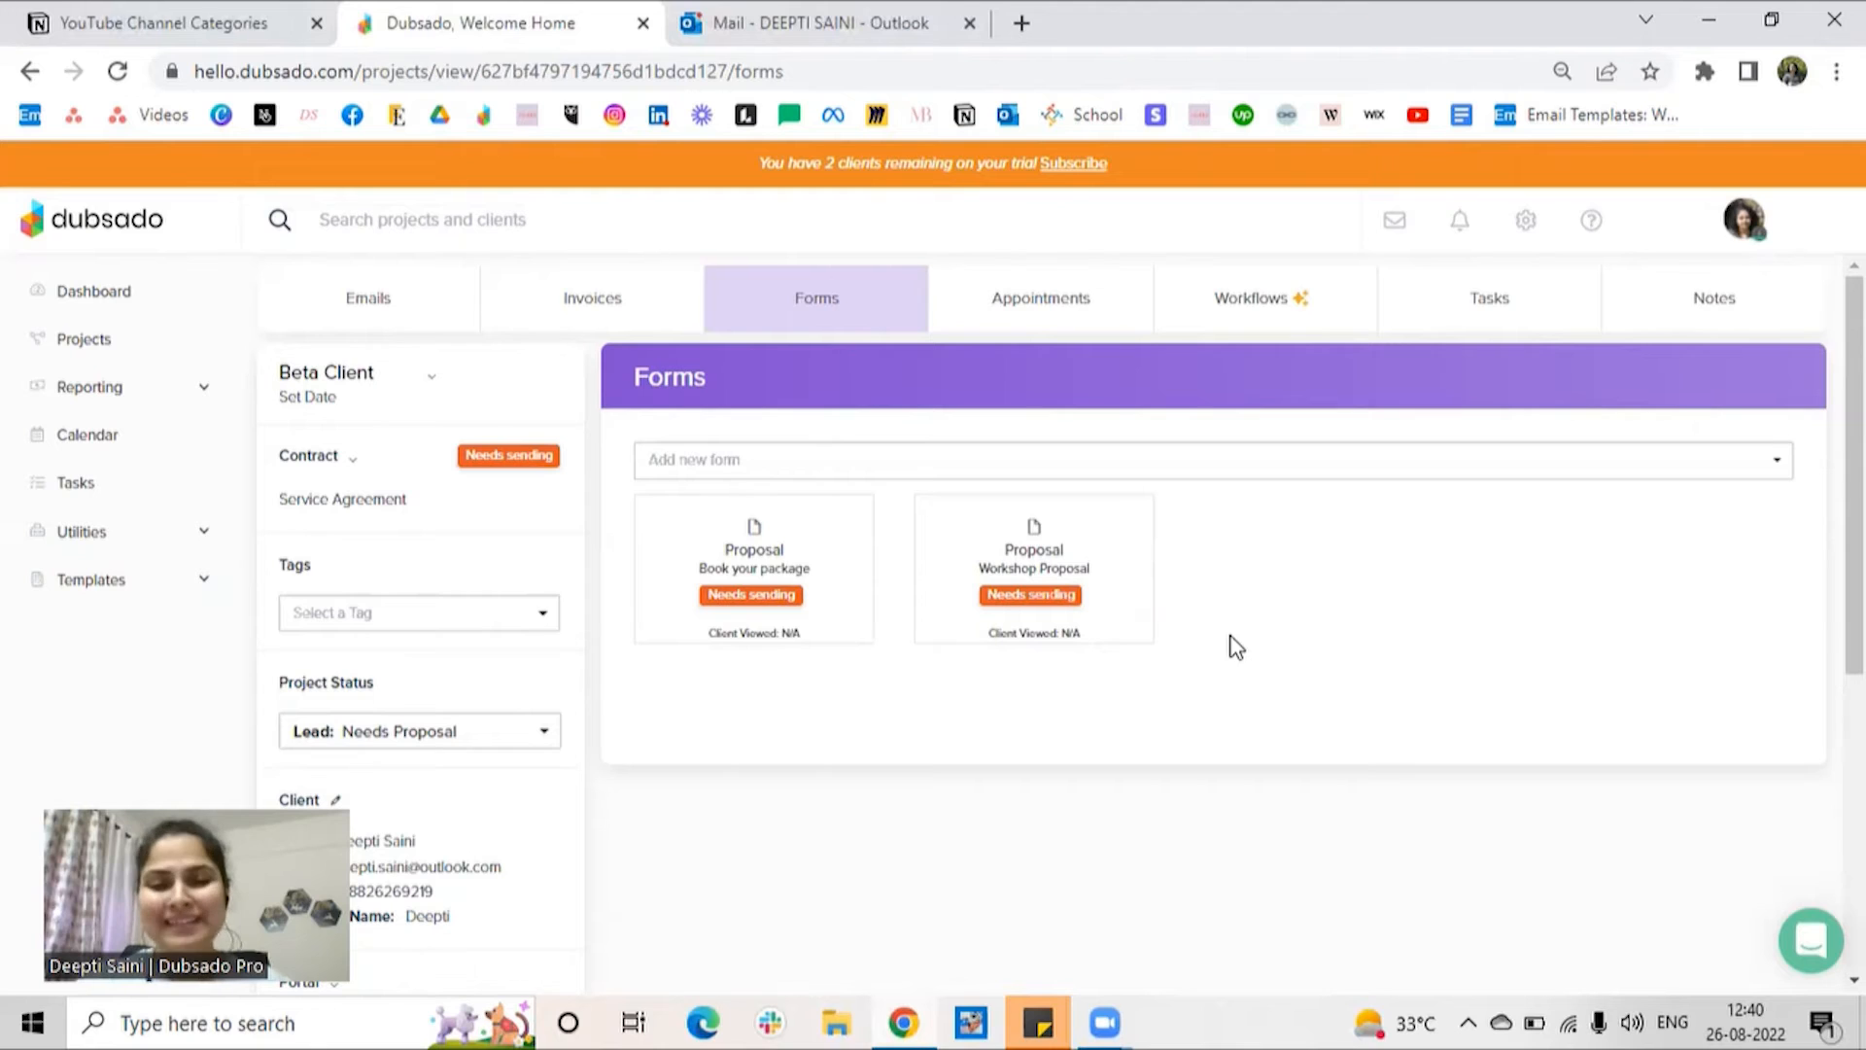
Step: Approve the "send form Book your package" action in the project's Booking Workflow
left_click(1269, 331)
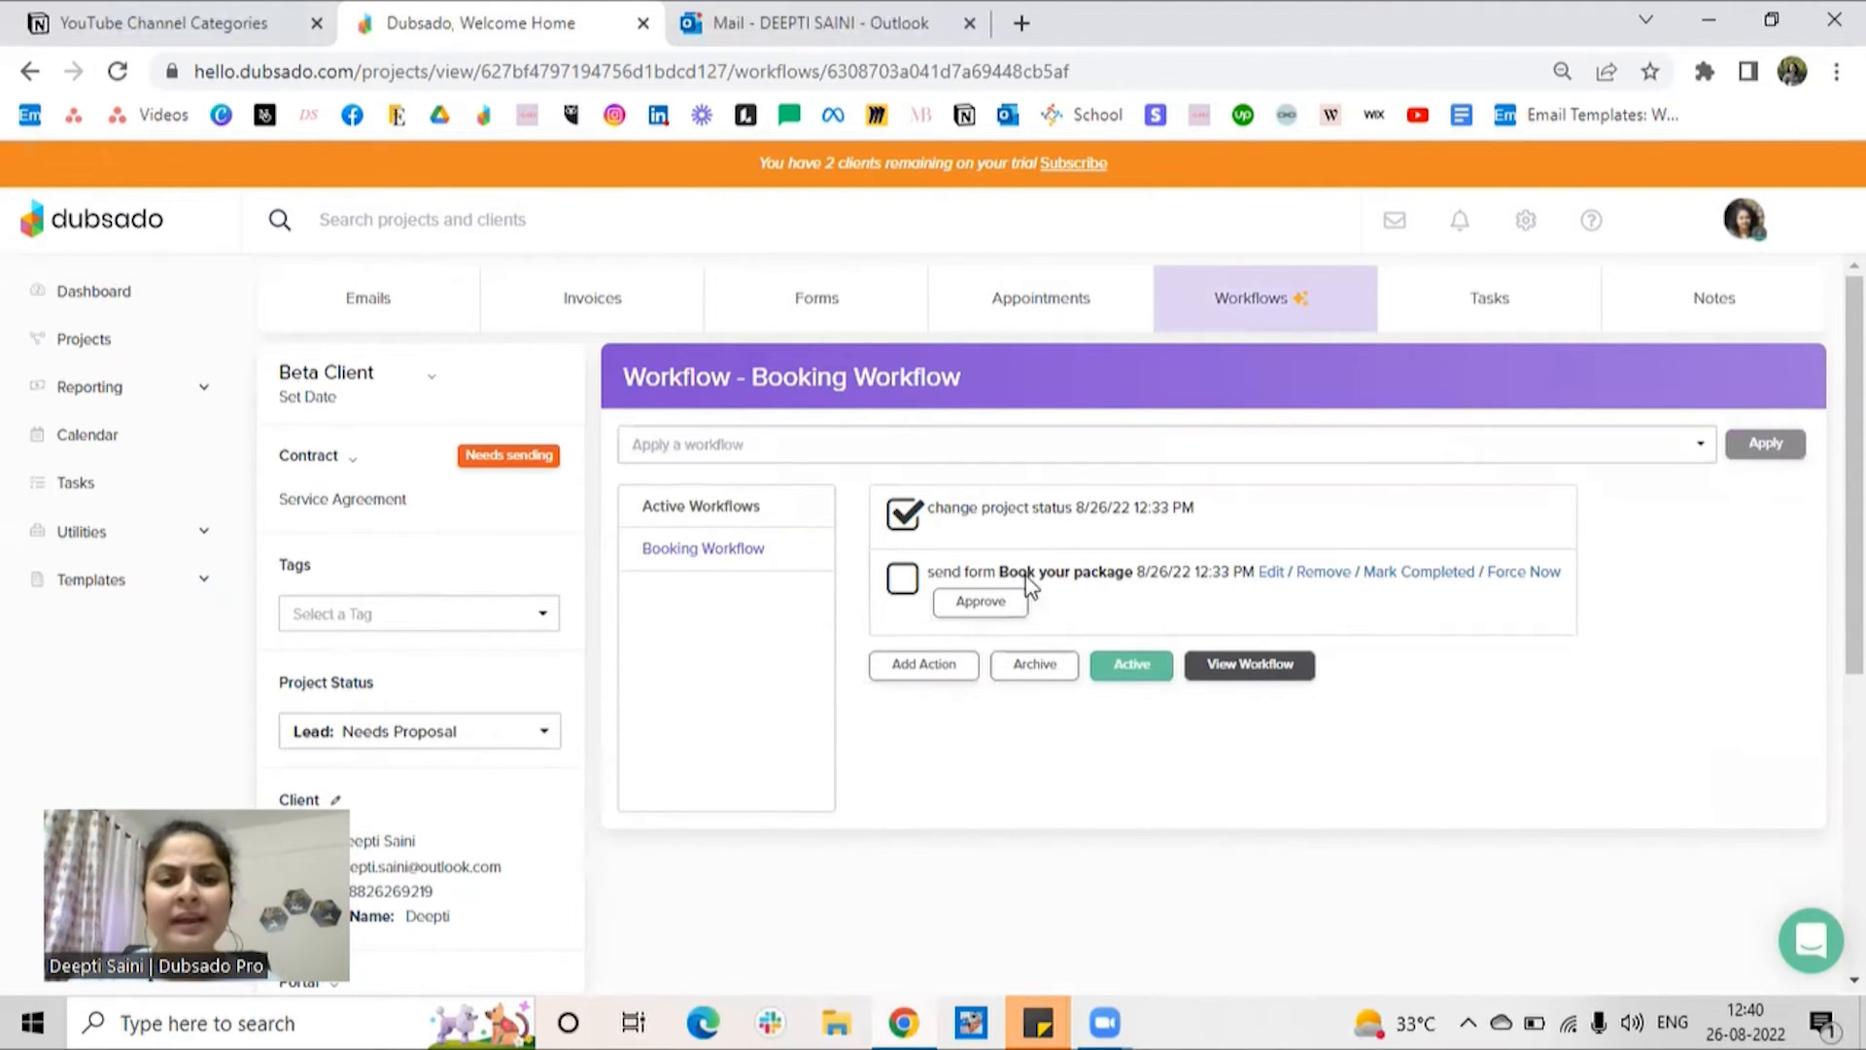
left_click(982, 602)
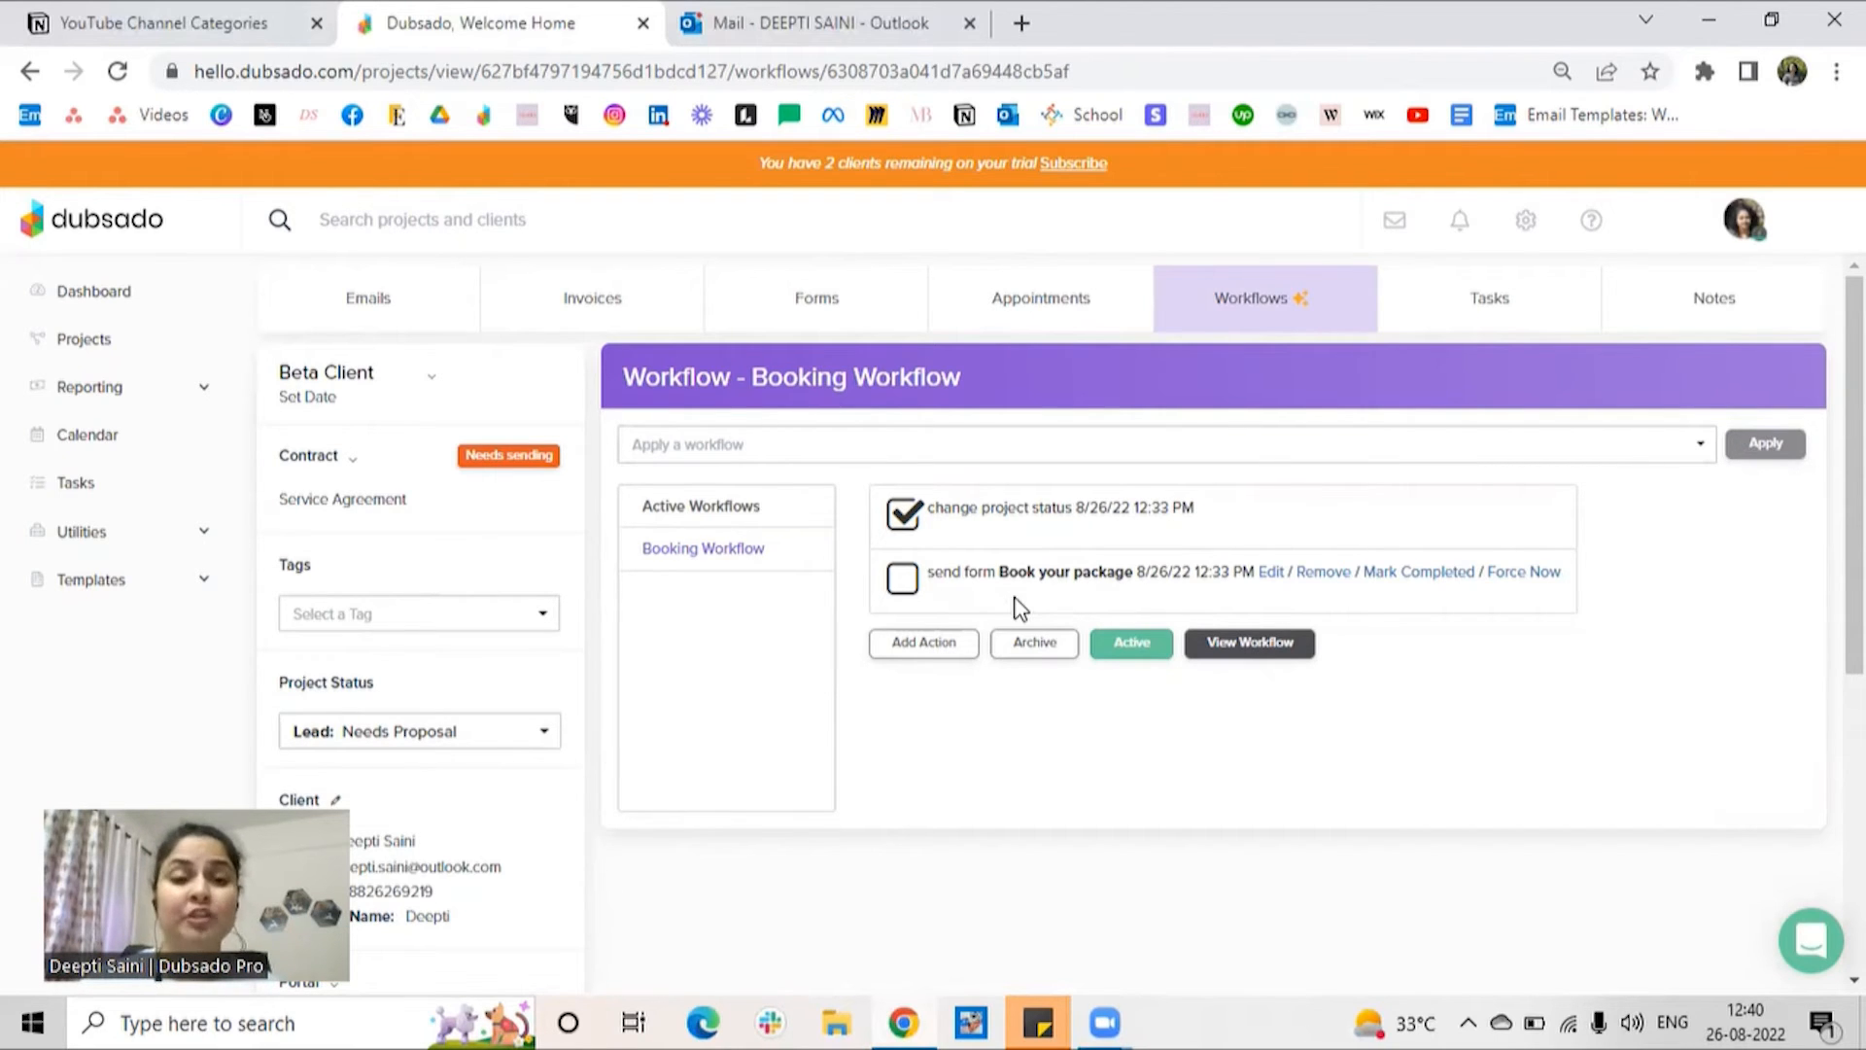
Step: Start the email that sends the project's "Book your package" proposal to the client and review its message
left_click(815, 319)
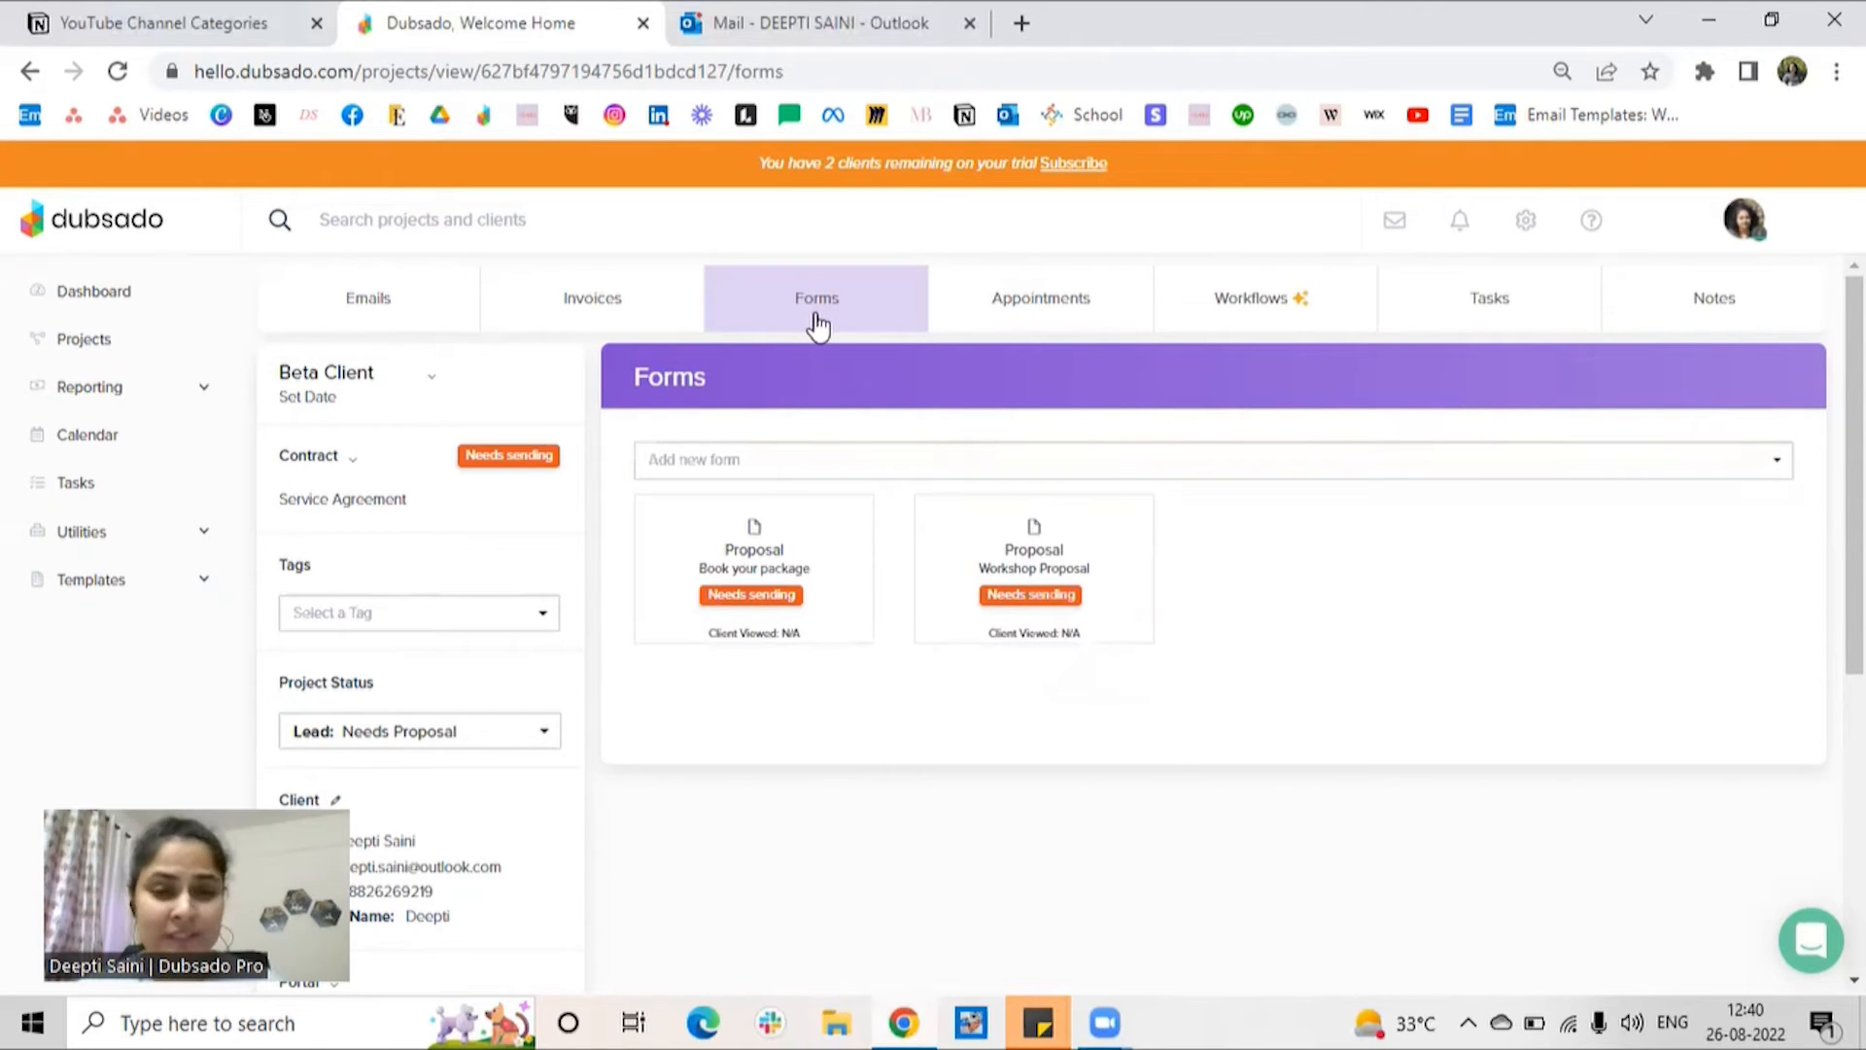
mouse_move(783, 532)
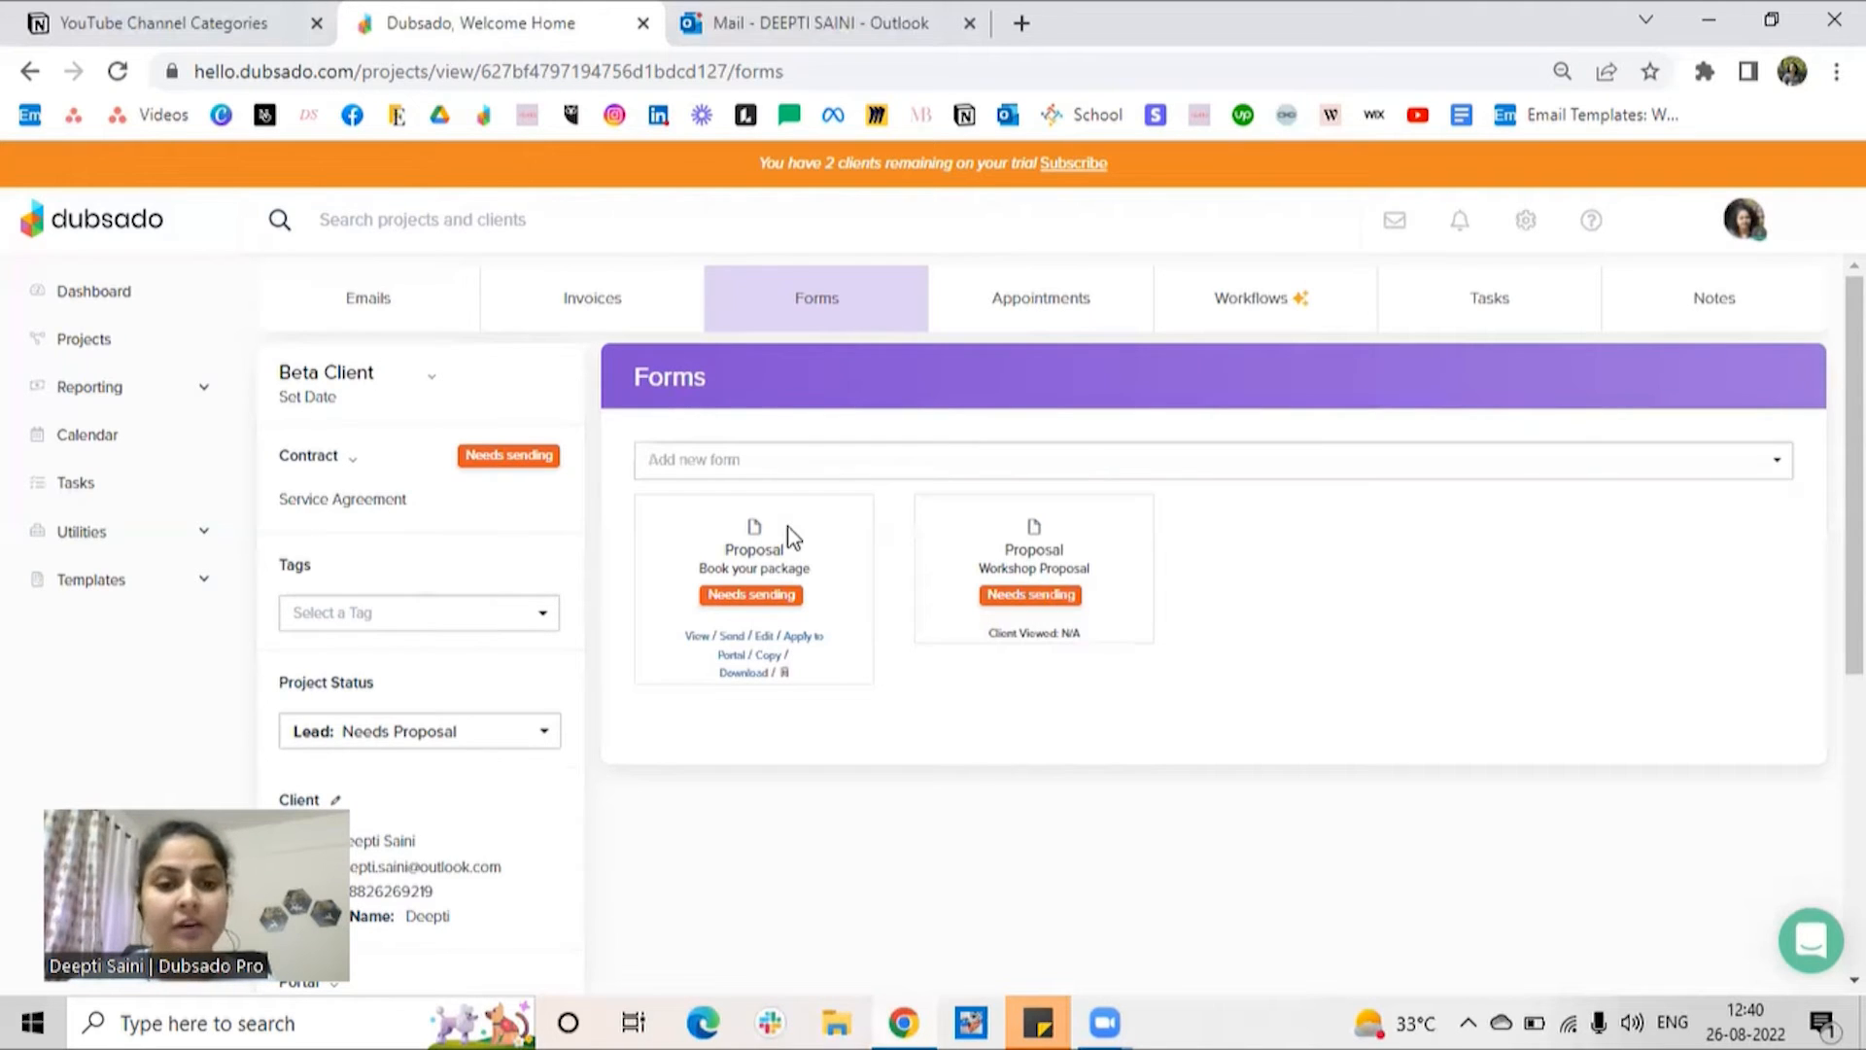
left_click(735, 640)
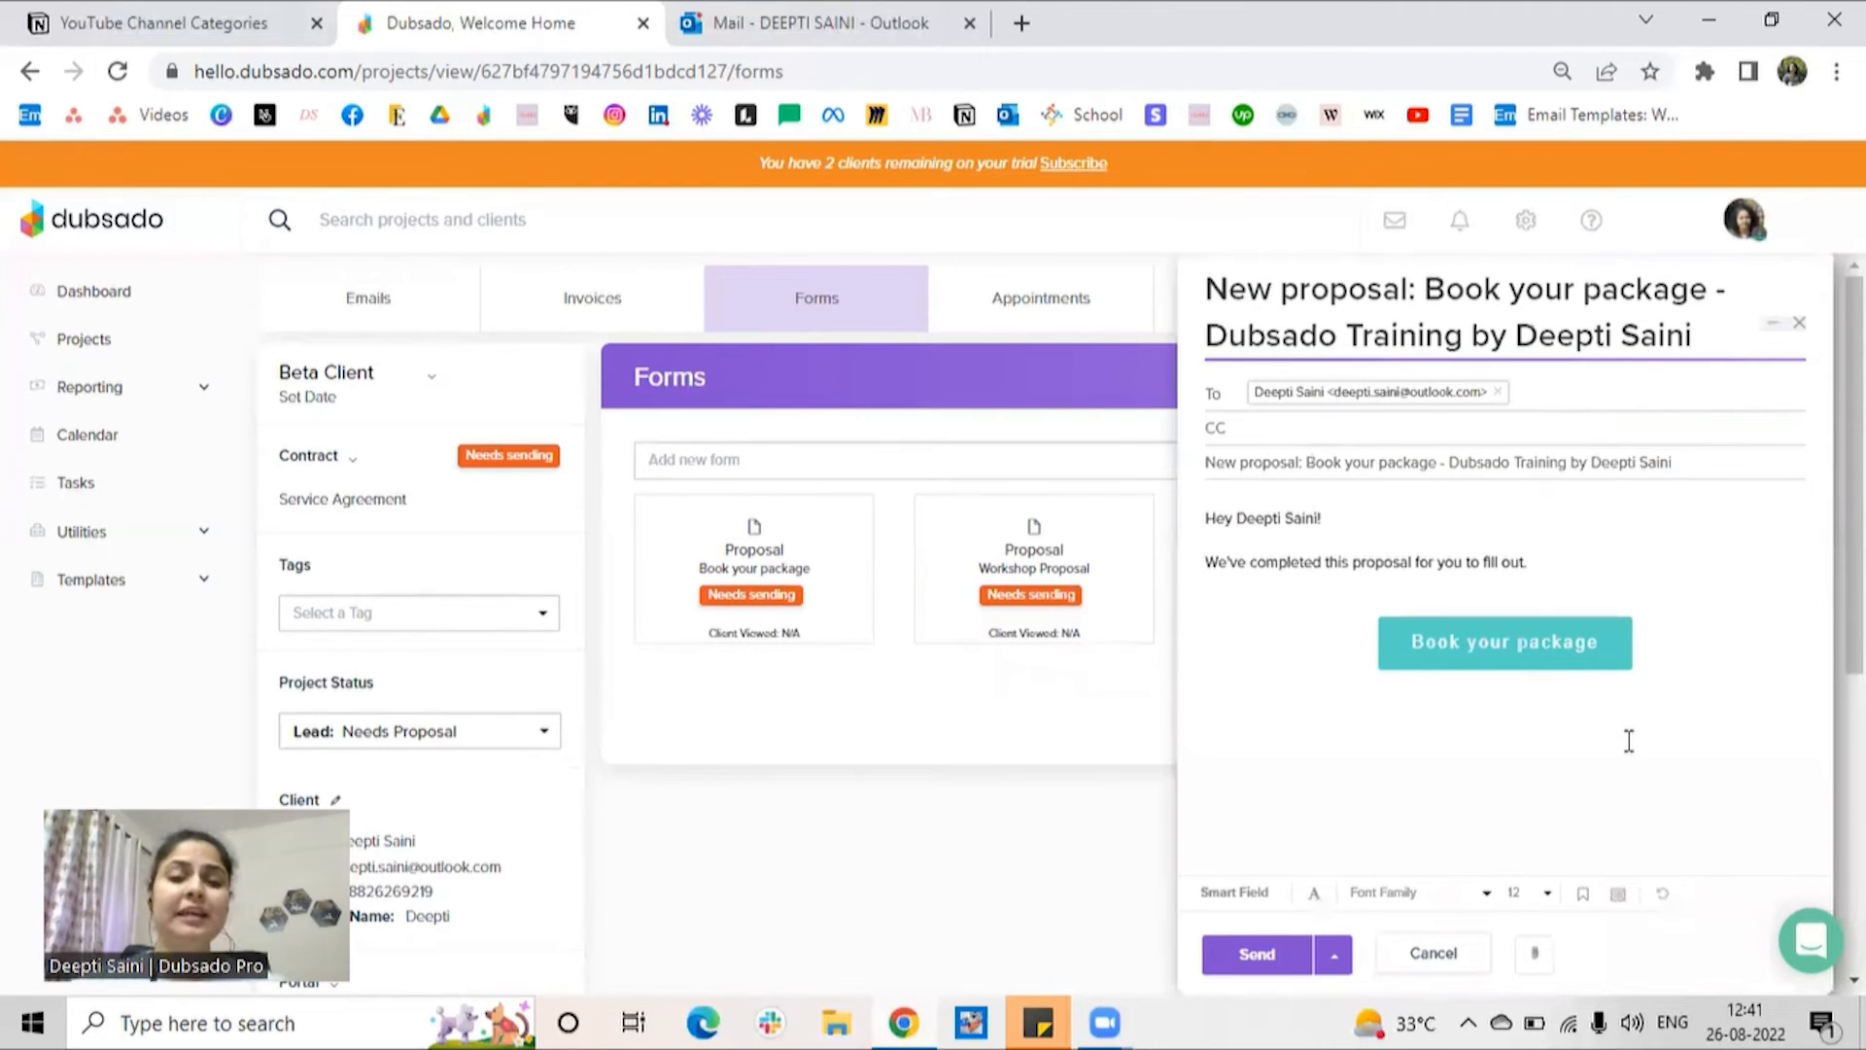
scroll(1518, 629, "down", 1)
scroll(1538, 650, "up", 1)
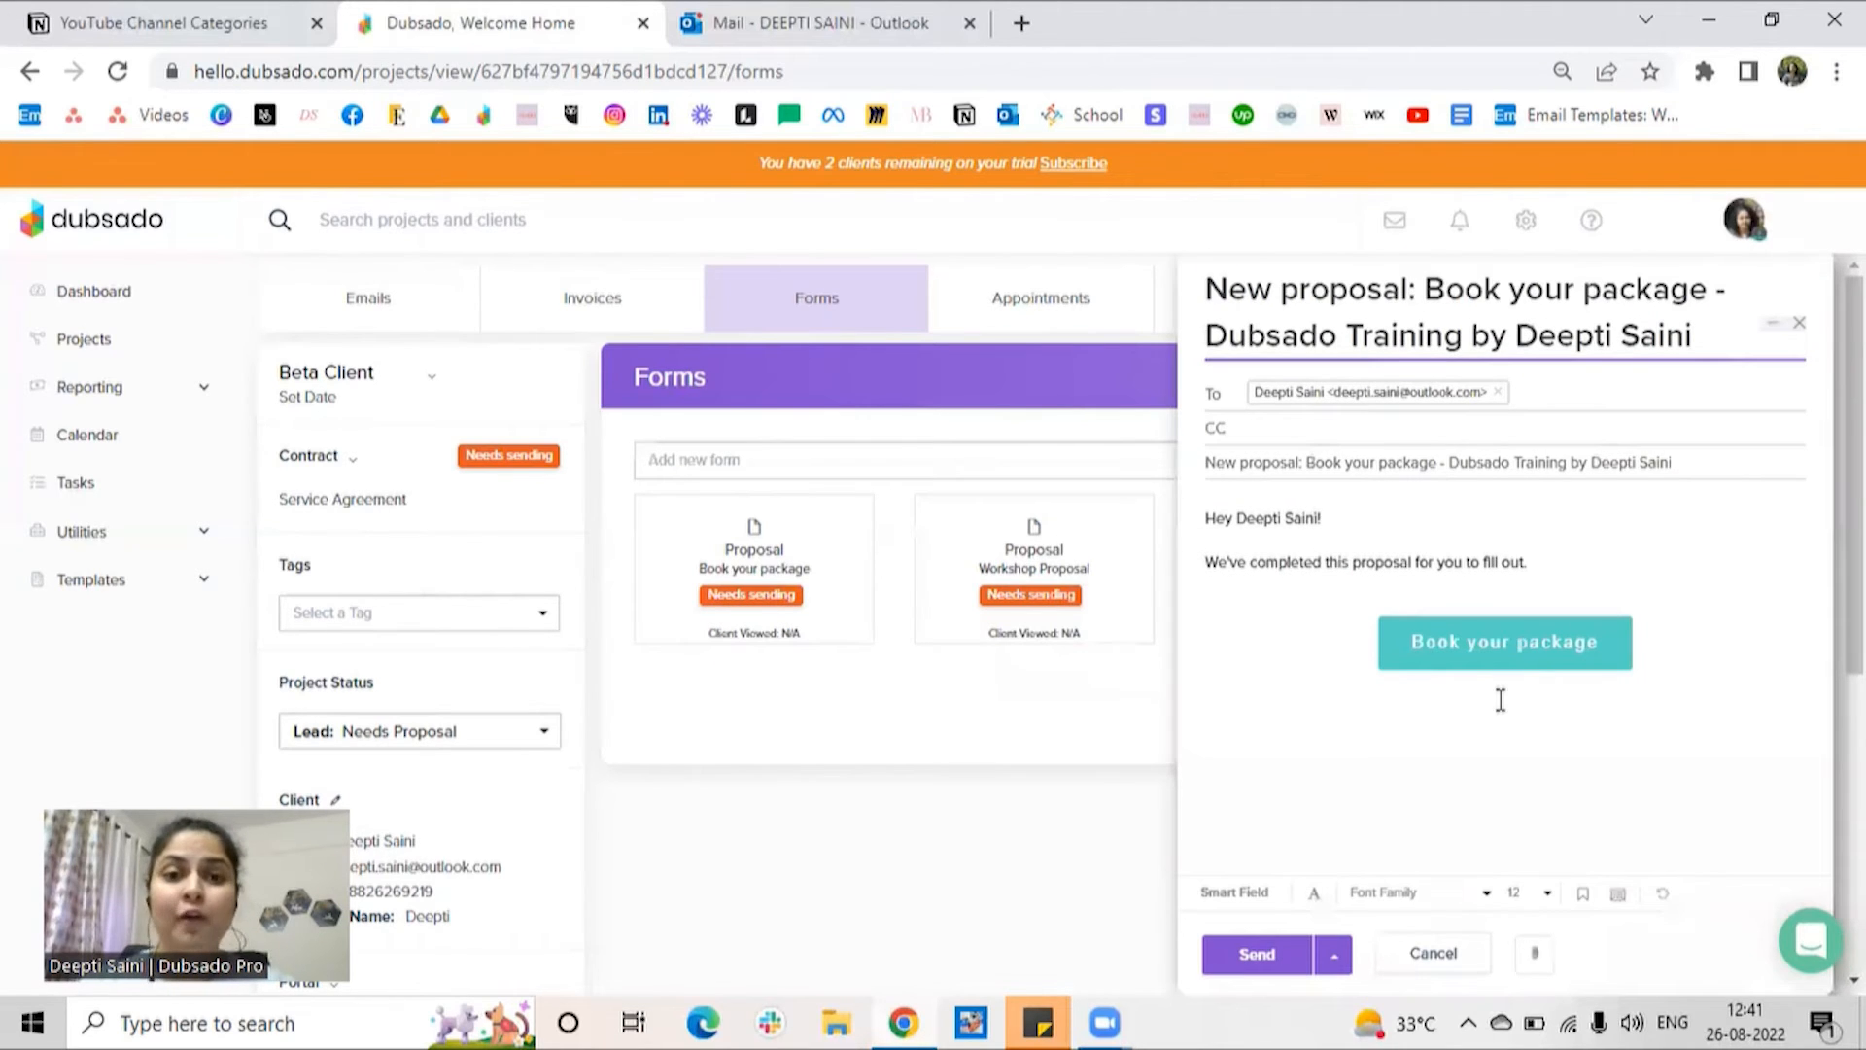
mouse_move(707, 594)
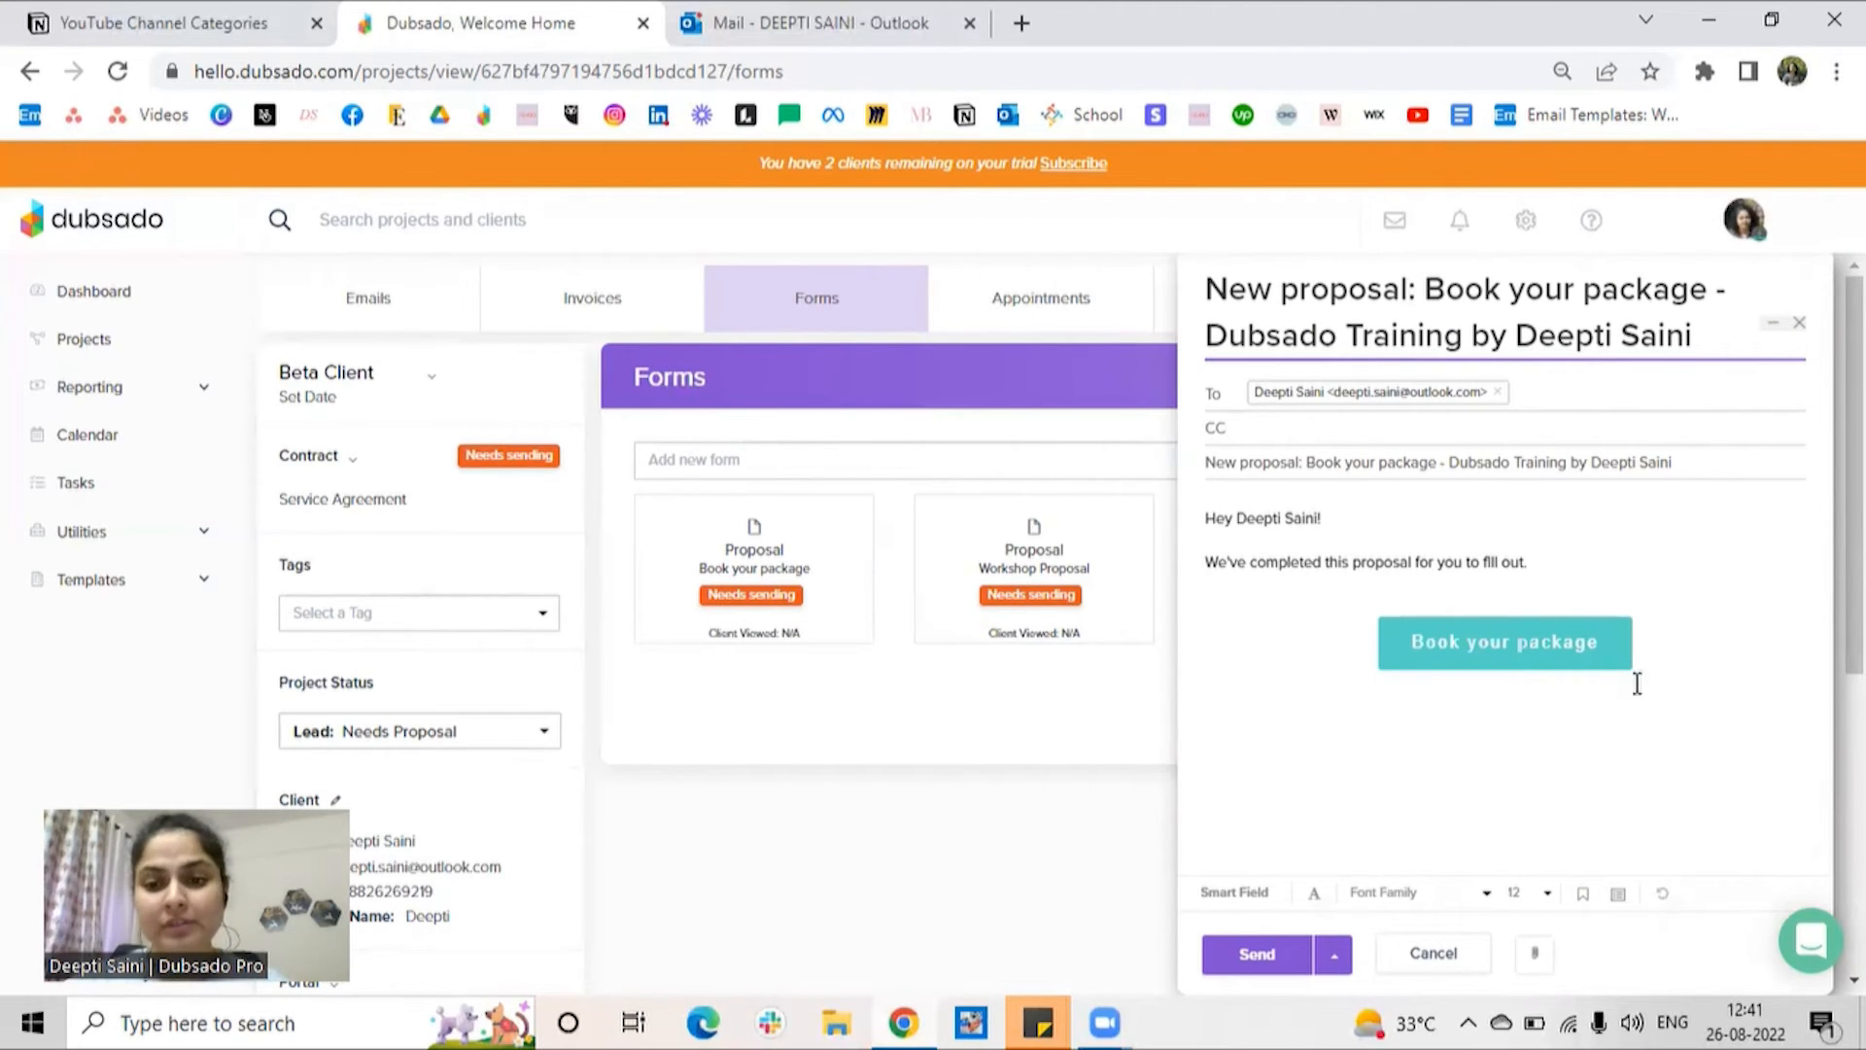
Step: Insert the saved reply "*Booking | 01 | Email Proposal, Contract" into the proposal email and read through its text
left_click(1582, 896)
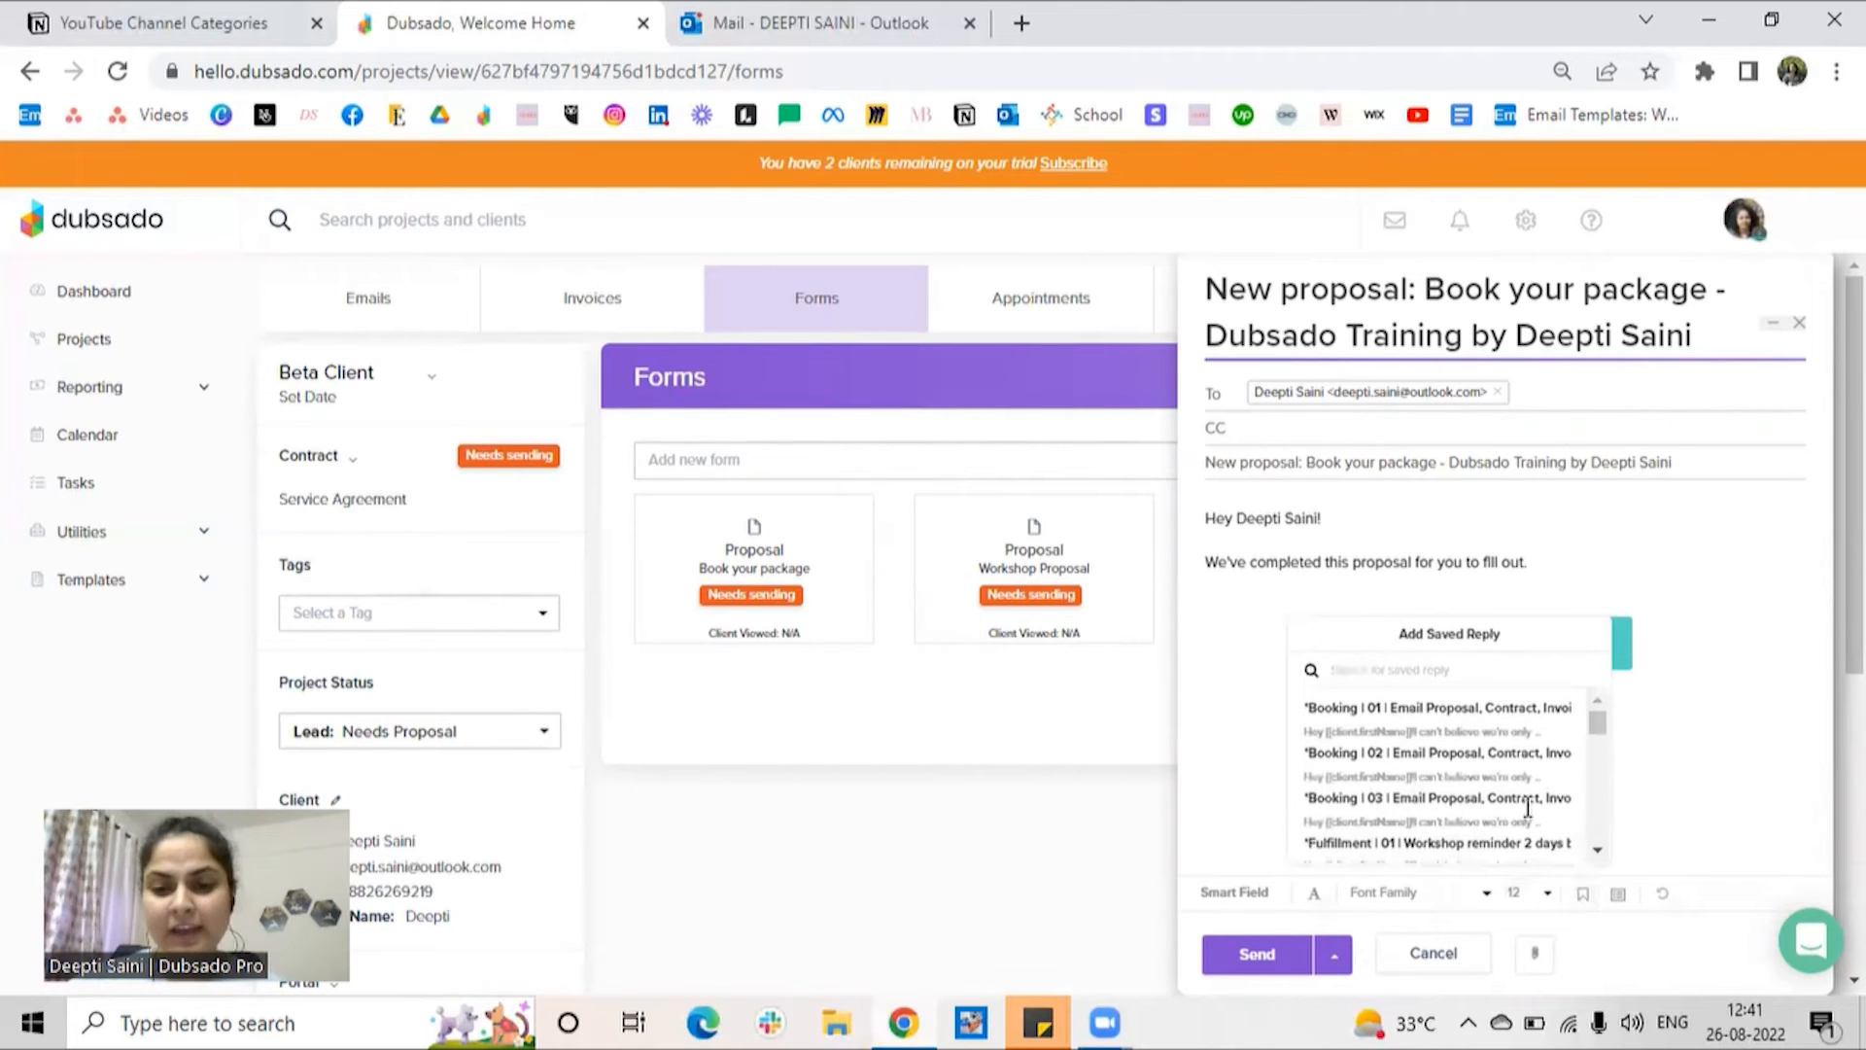
left_click(1429, 716)
scroll(1388, 609, "down", 2)
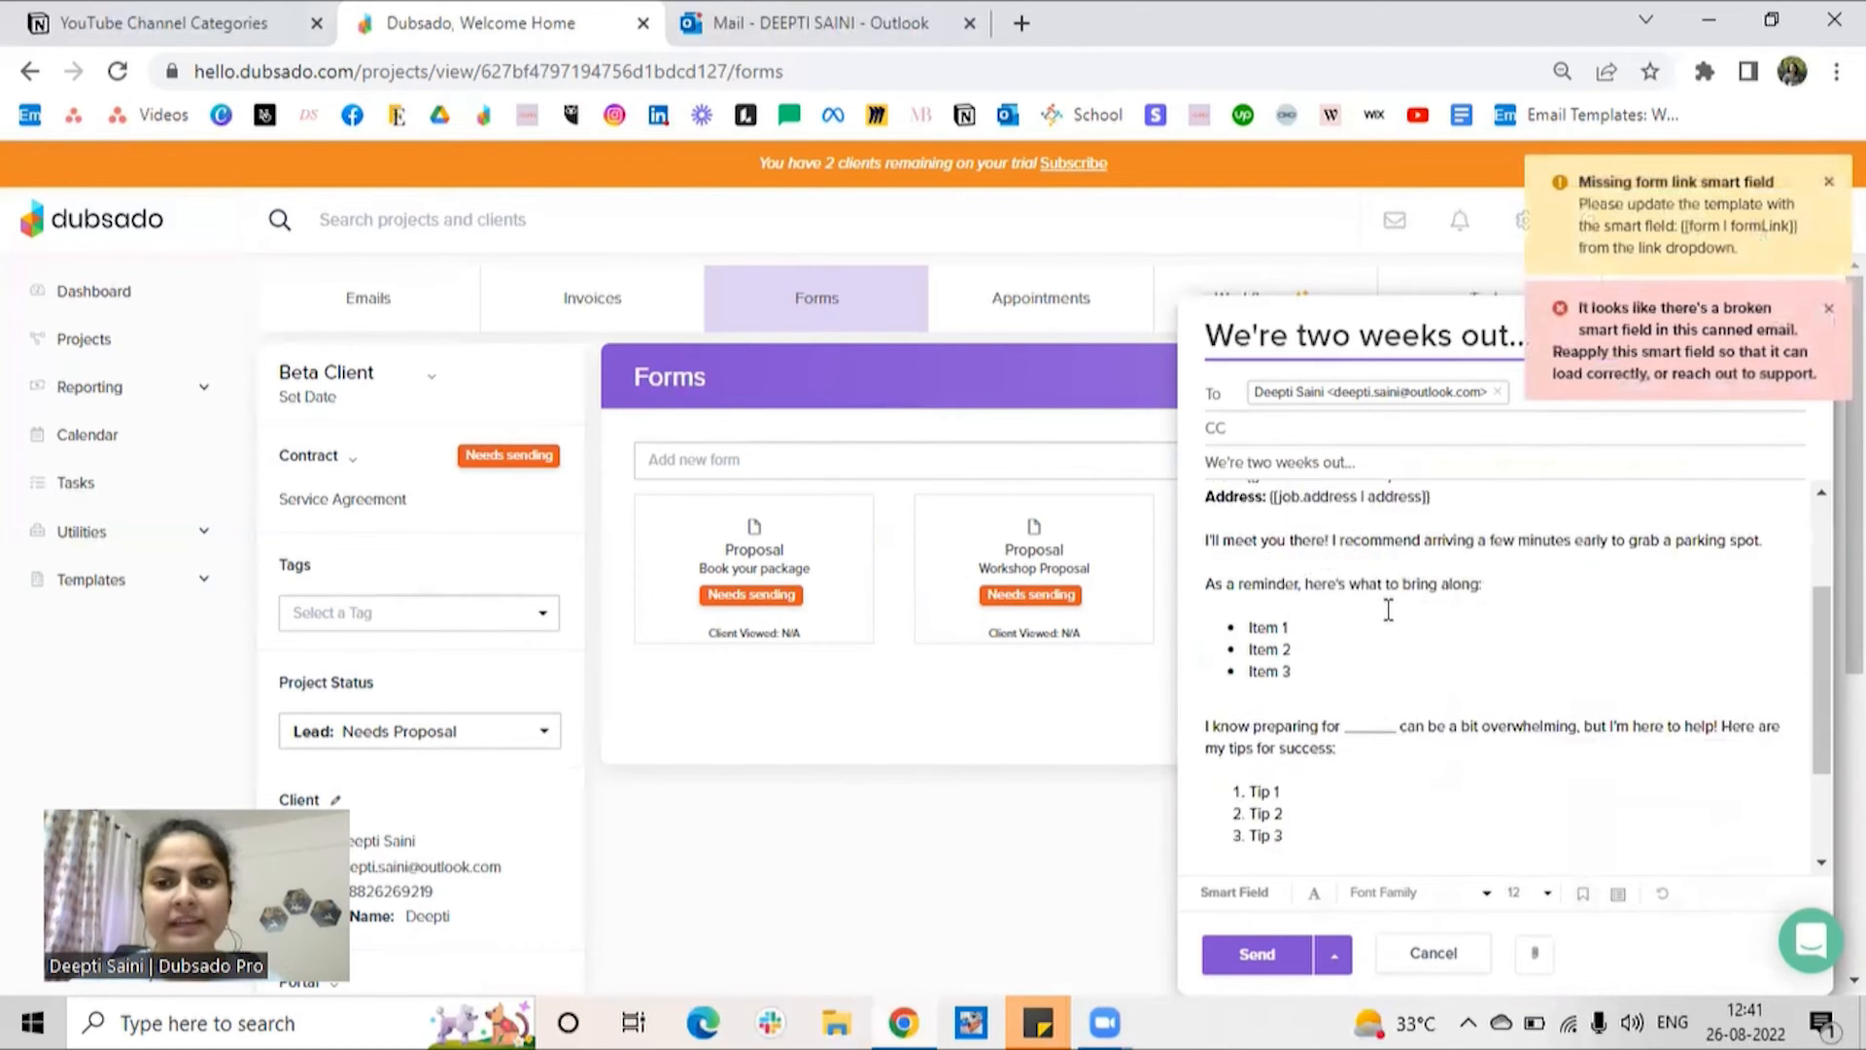
scroll(1390, 613, "down", 2)
scroll(1391, 671, "up", 4)
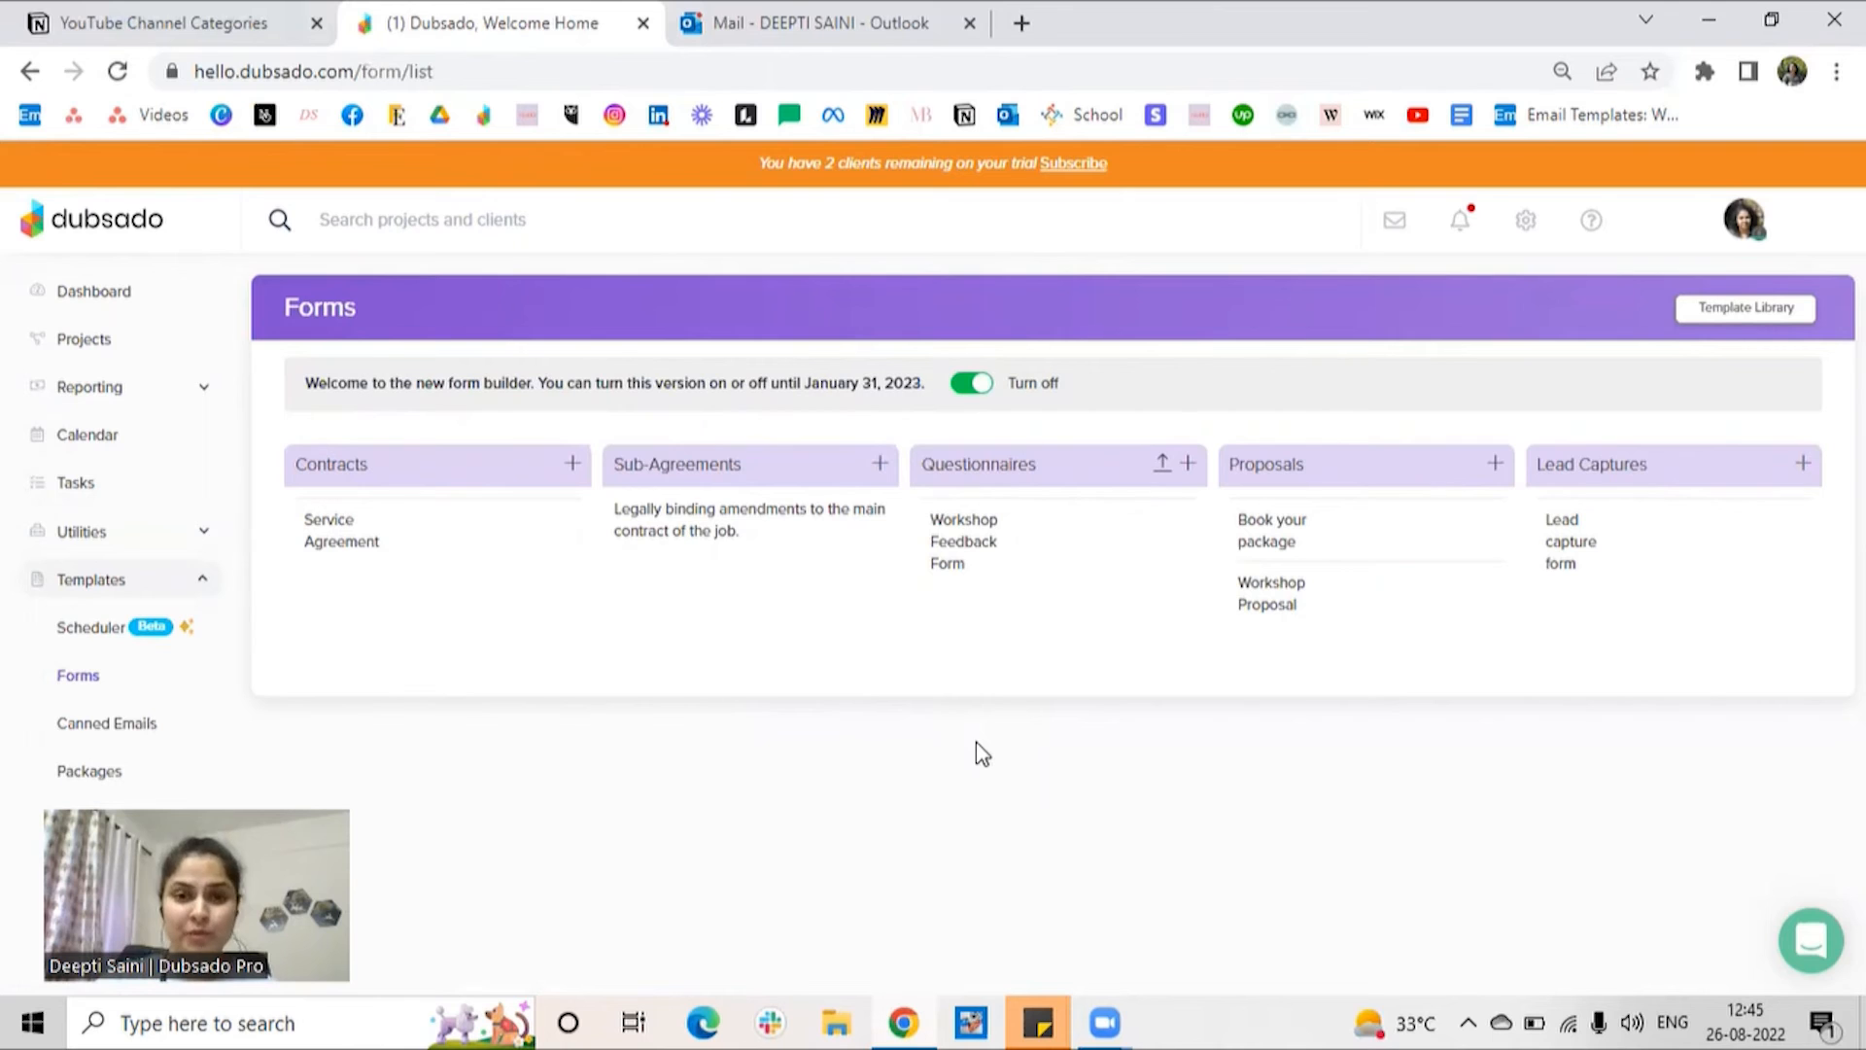
Step: Open the form settings of the "Book your package" proposal template and choose Service Agreement as the included contract
left_click(1259, 552)
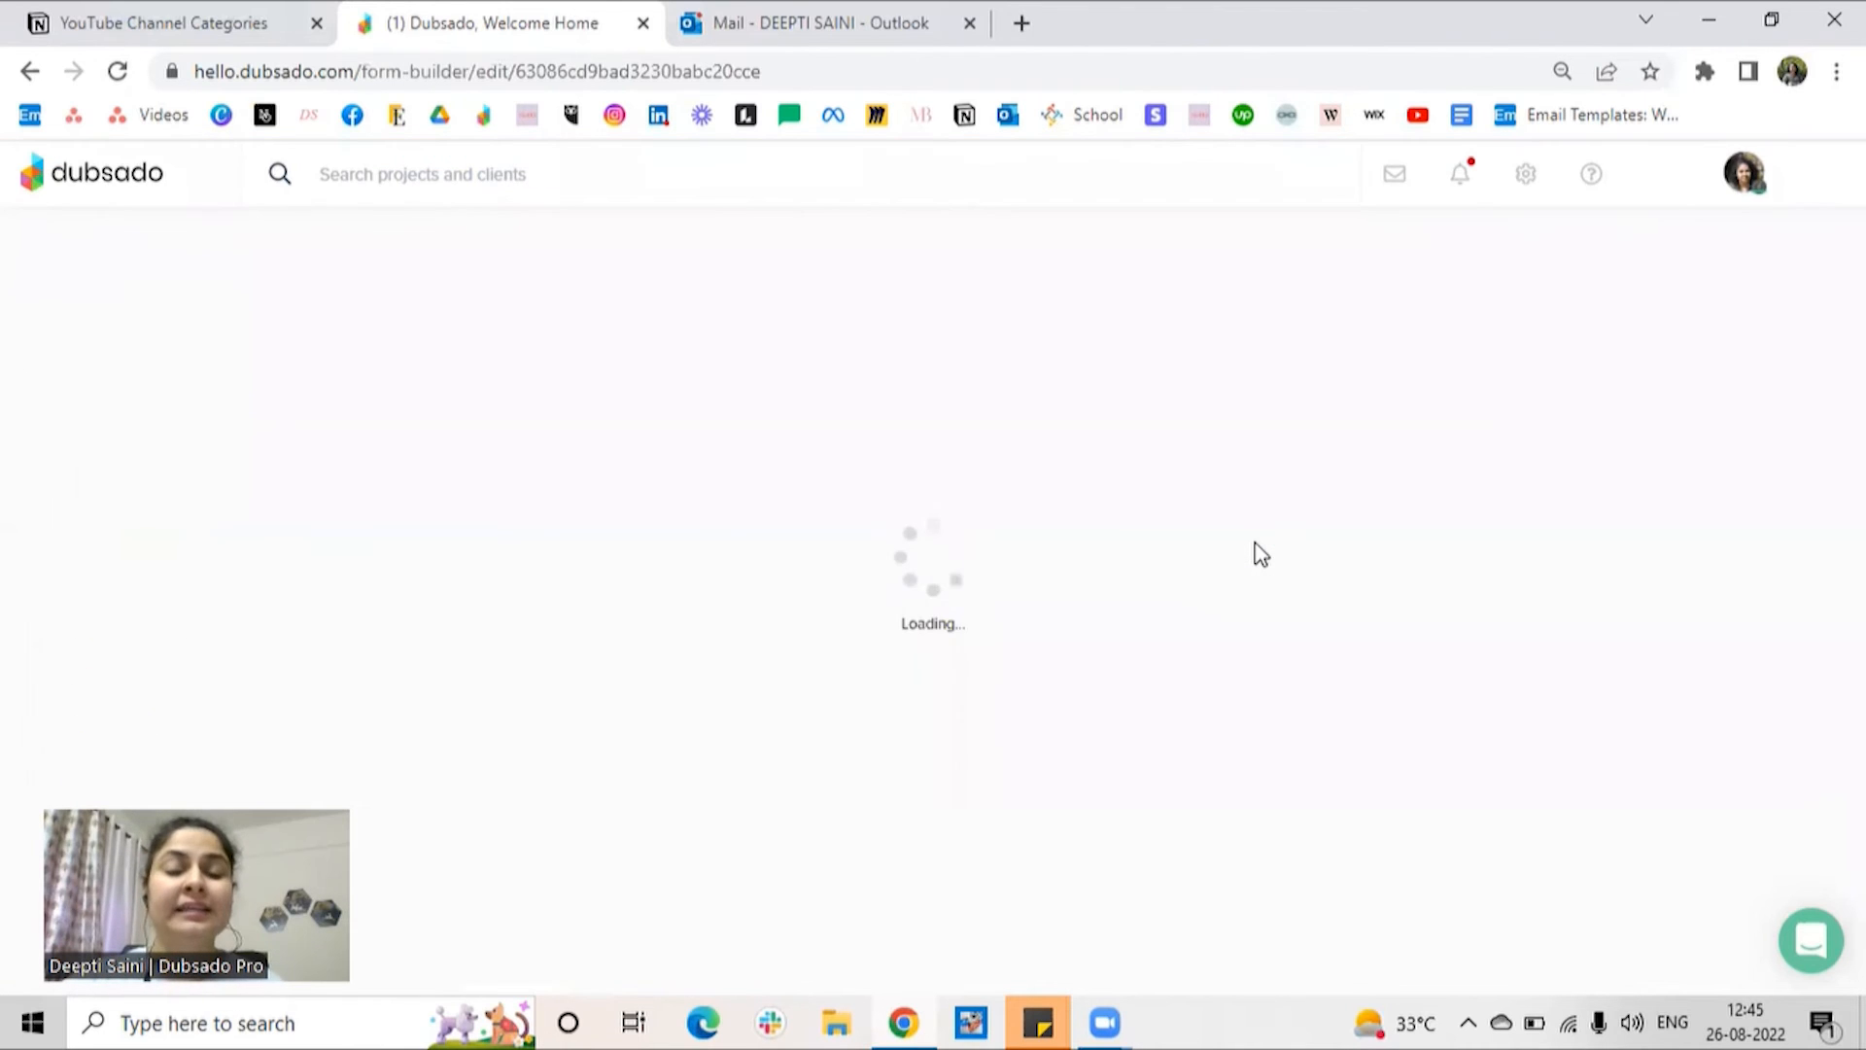
left_click(37, 405)
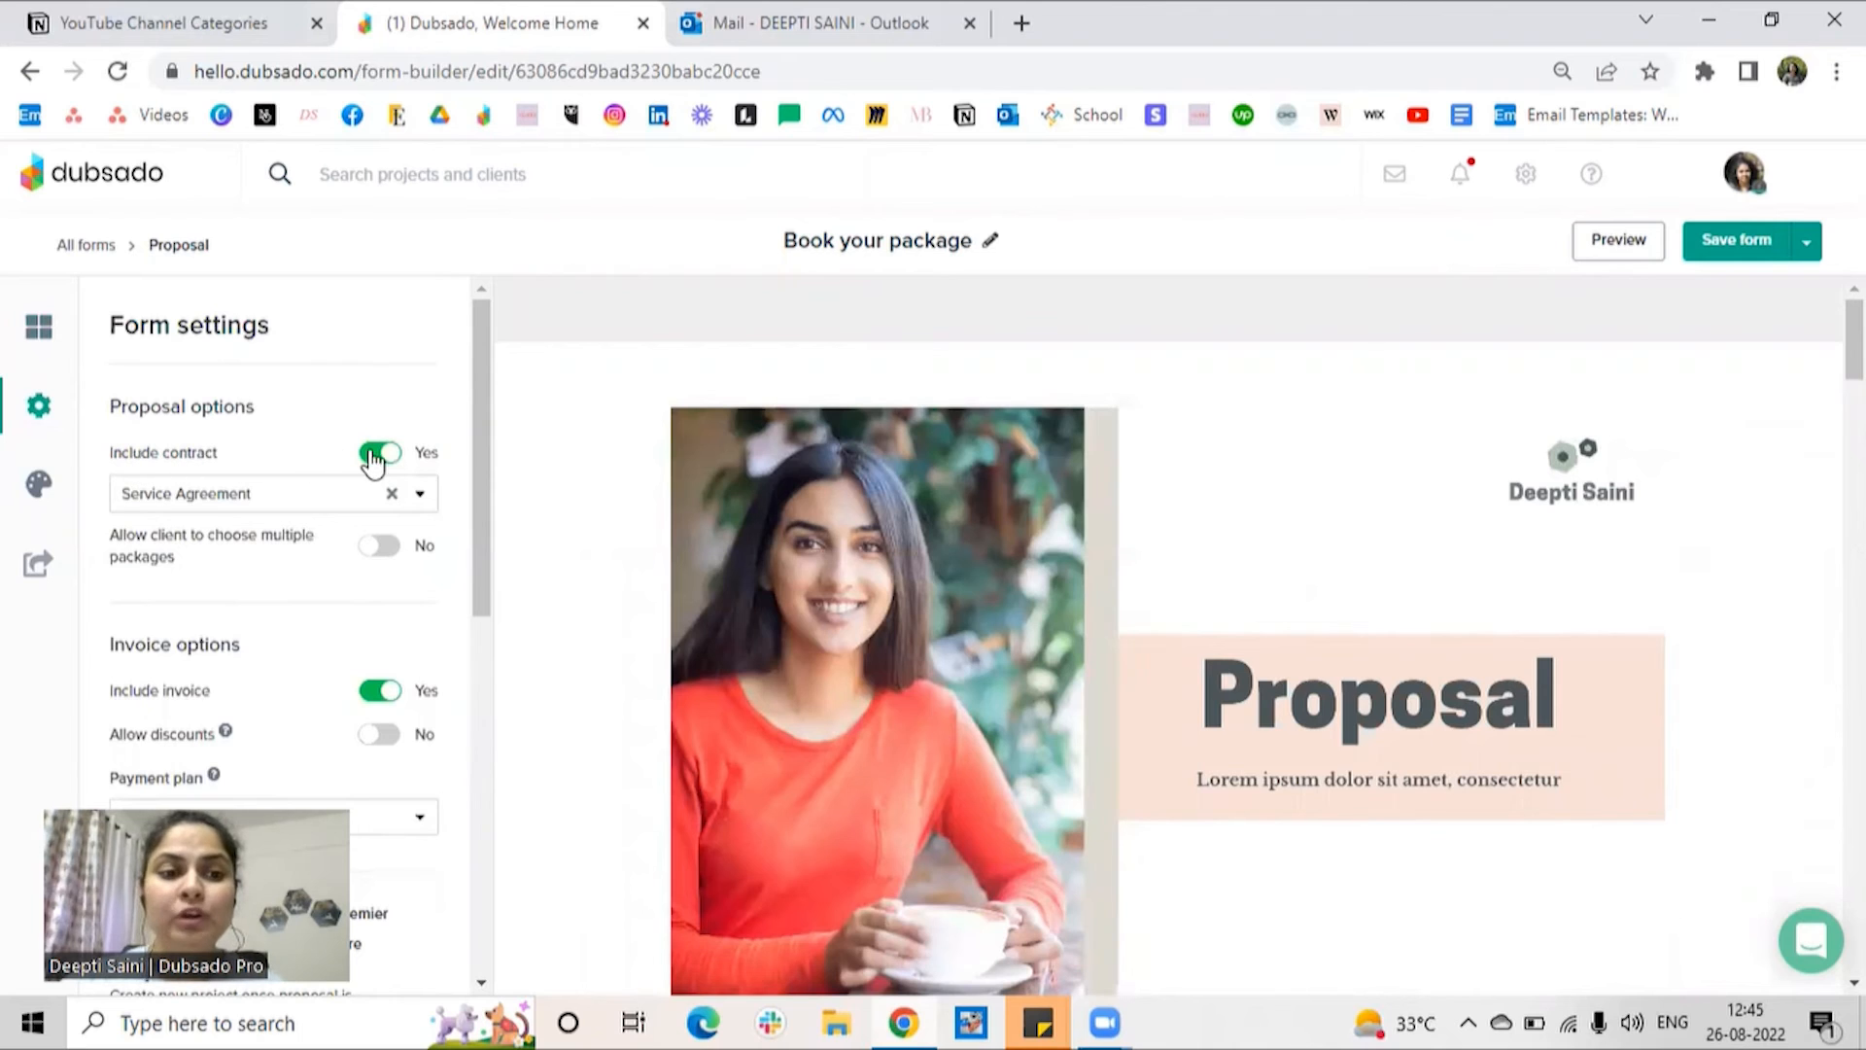
left_click(313, 496)
left_click(248, 544)
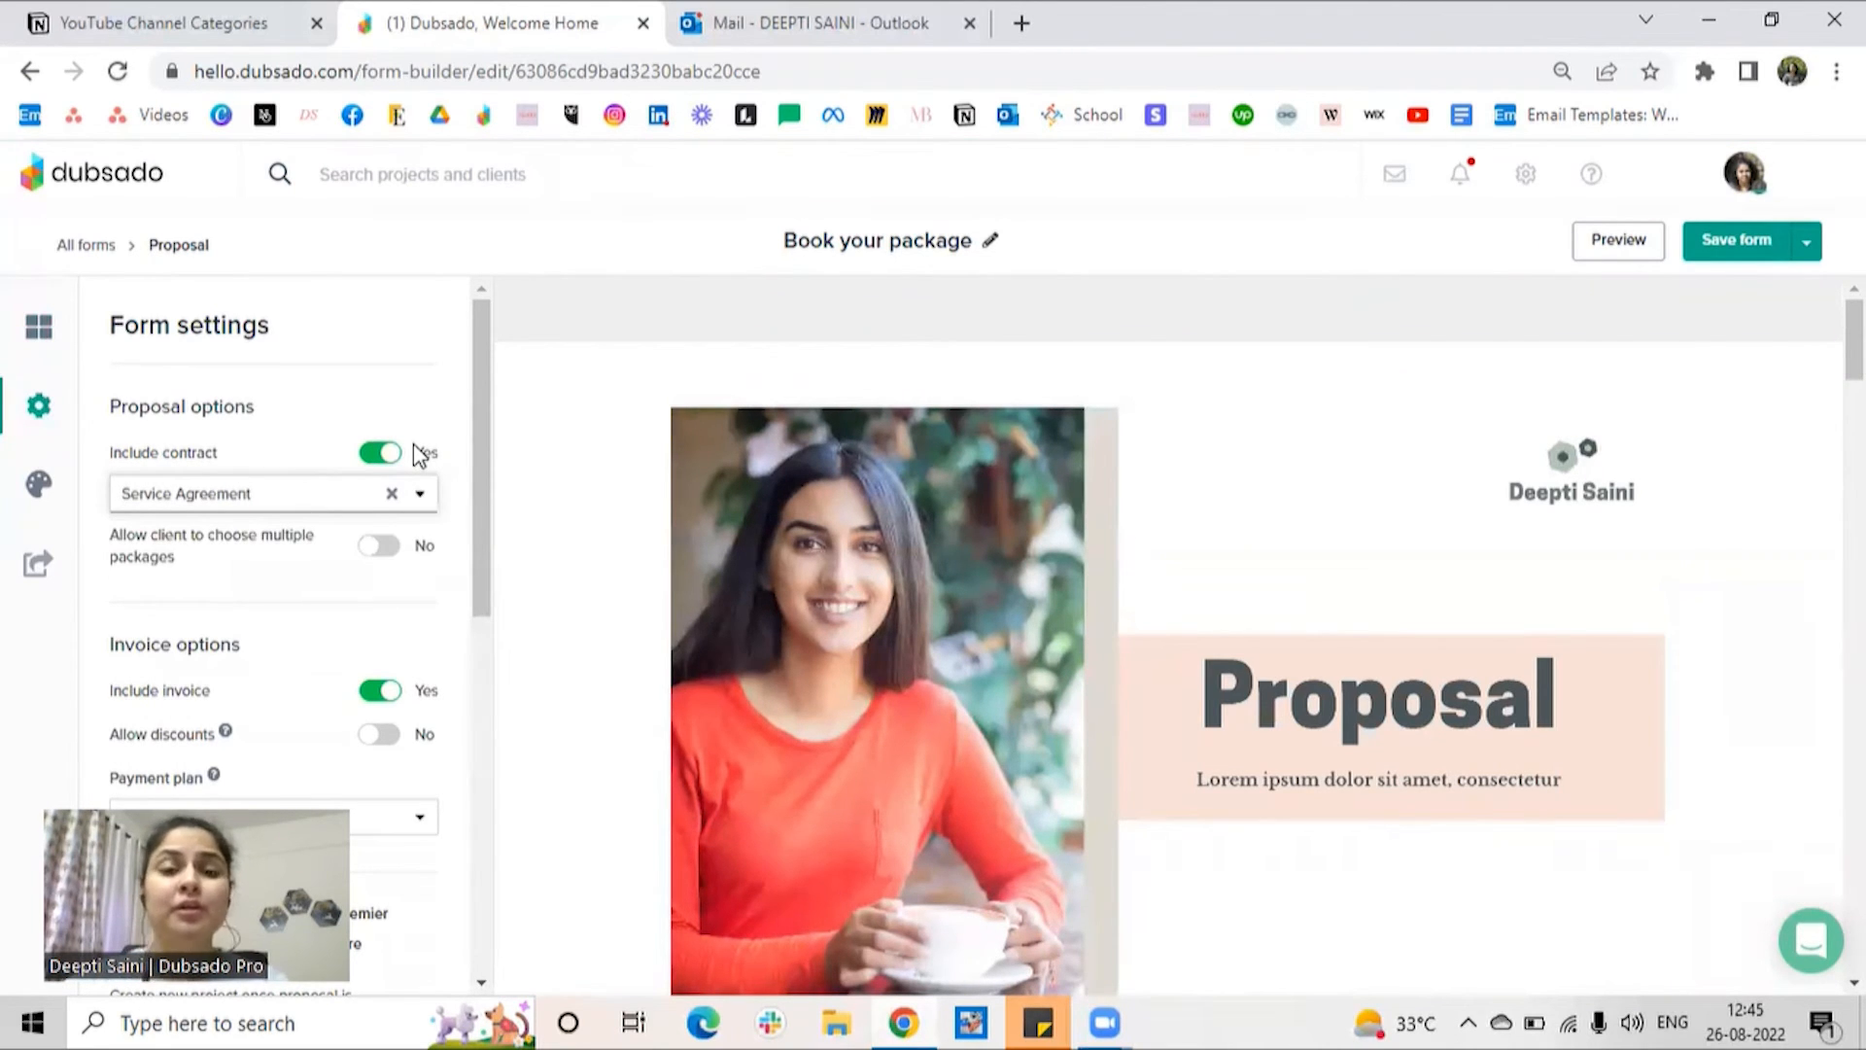
Step: Allow clients to choose multiple packages and allow discounts in the proposal template, saving and closing the form
scroll(437, 457, "down", 2)
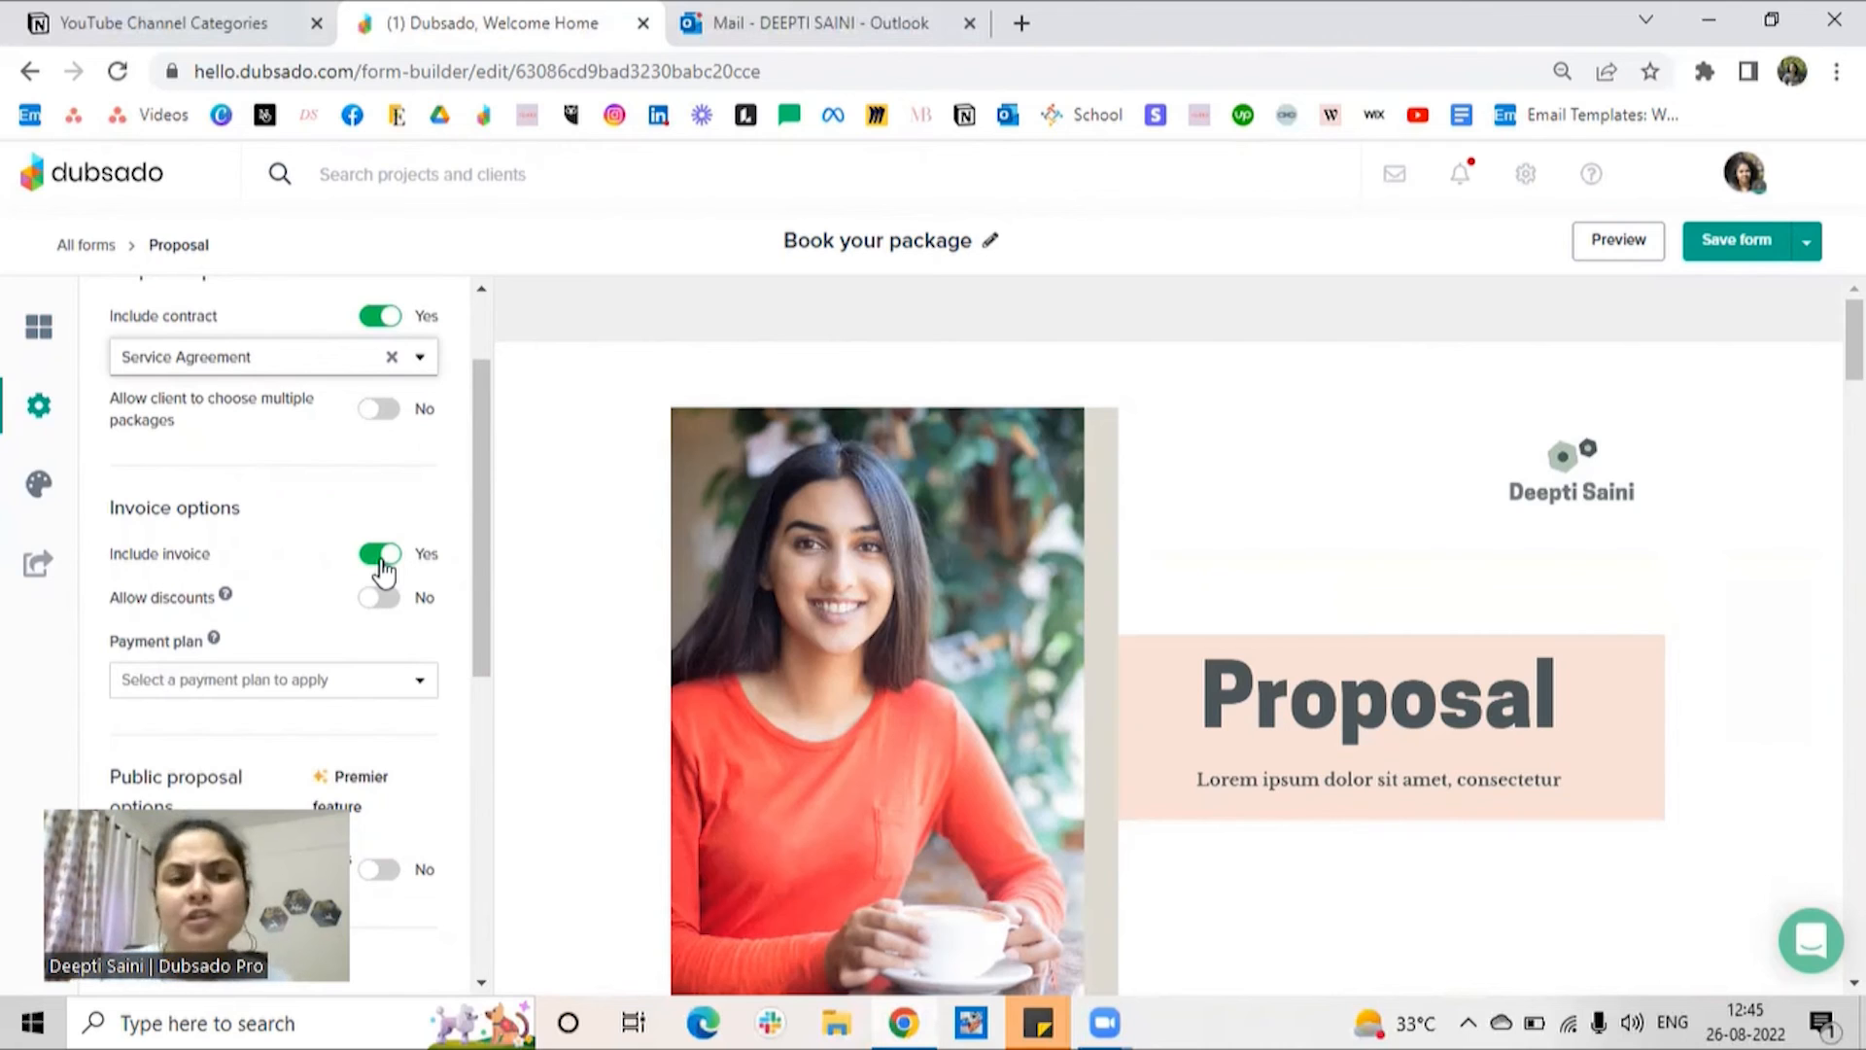
left_click(382, 413)
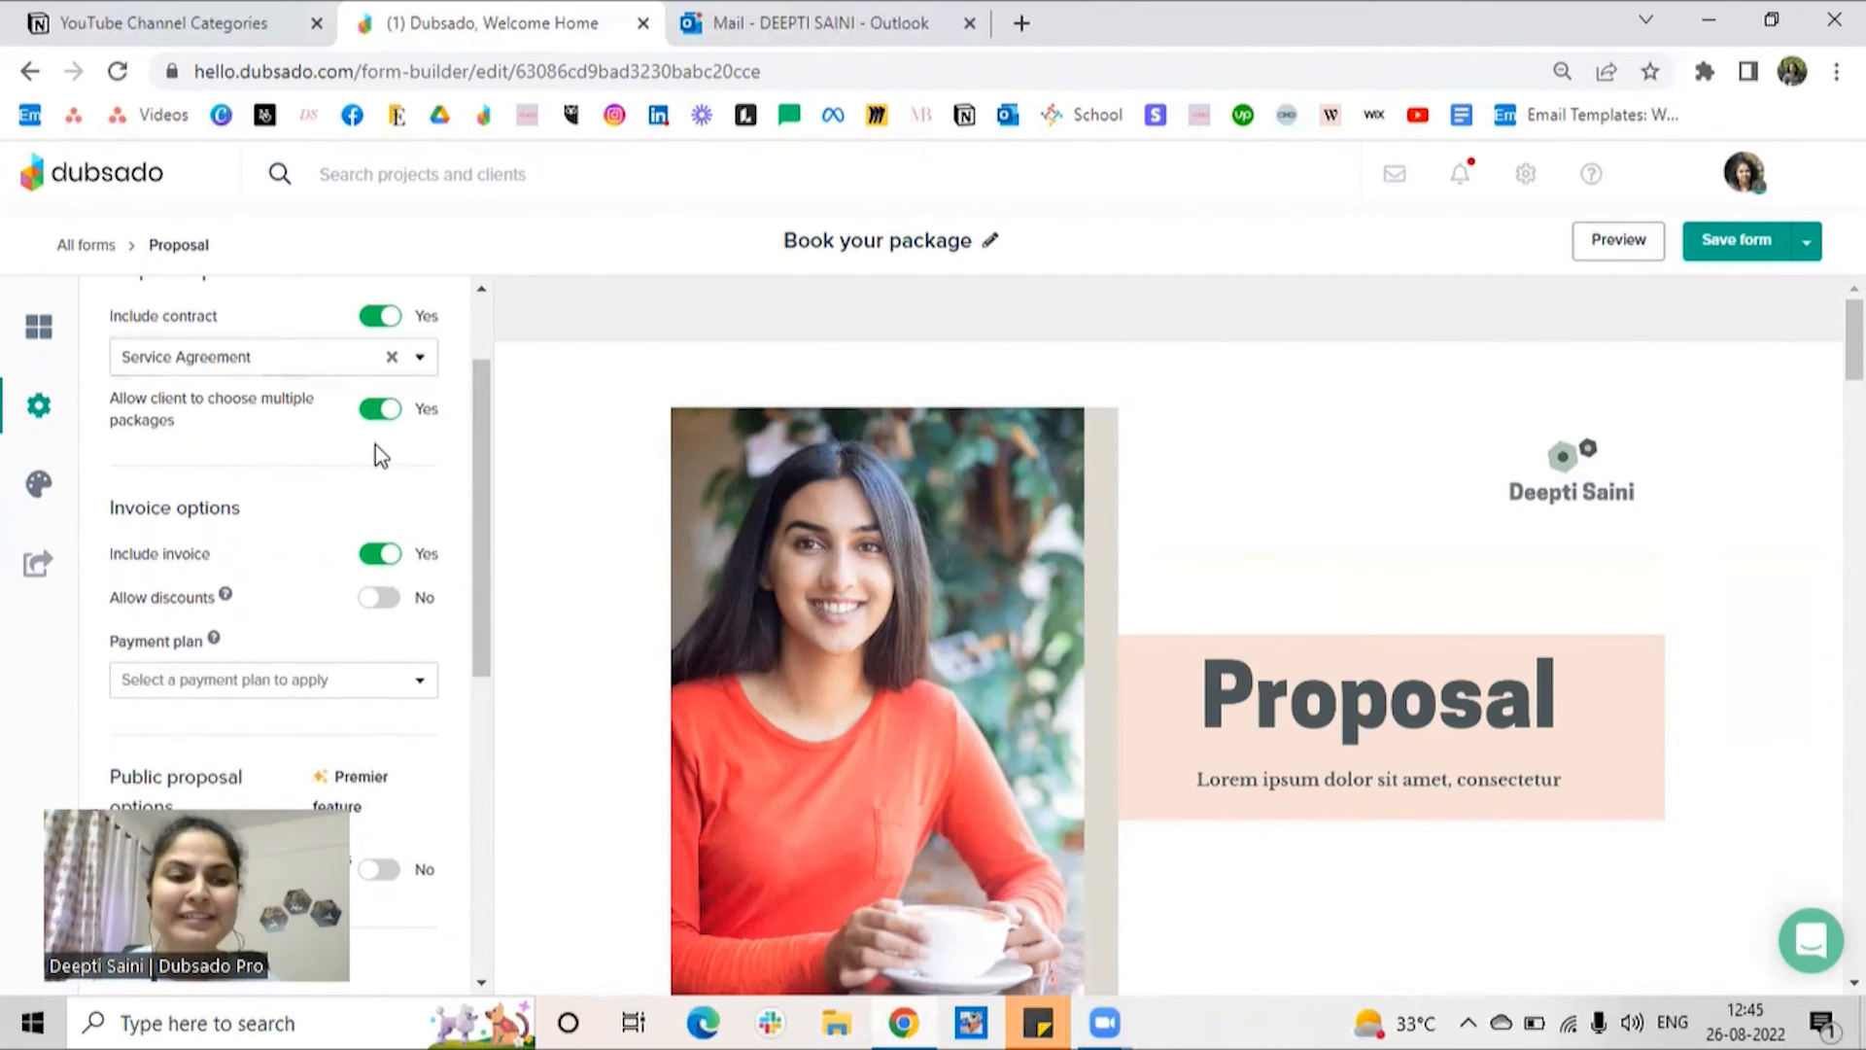
left_click(380, 597)
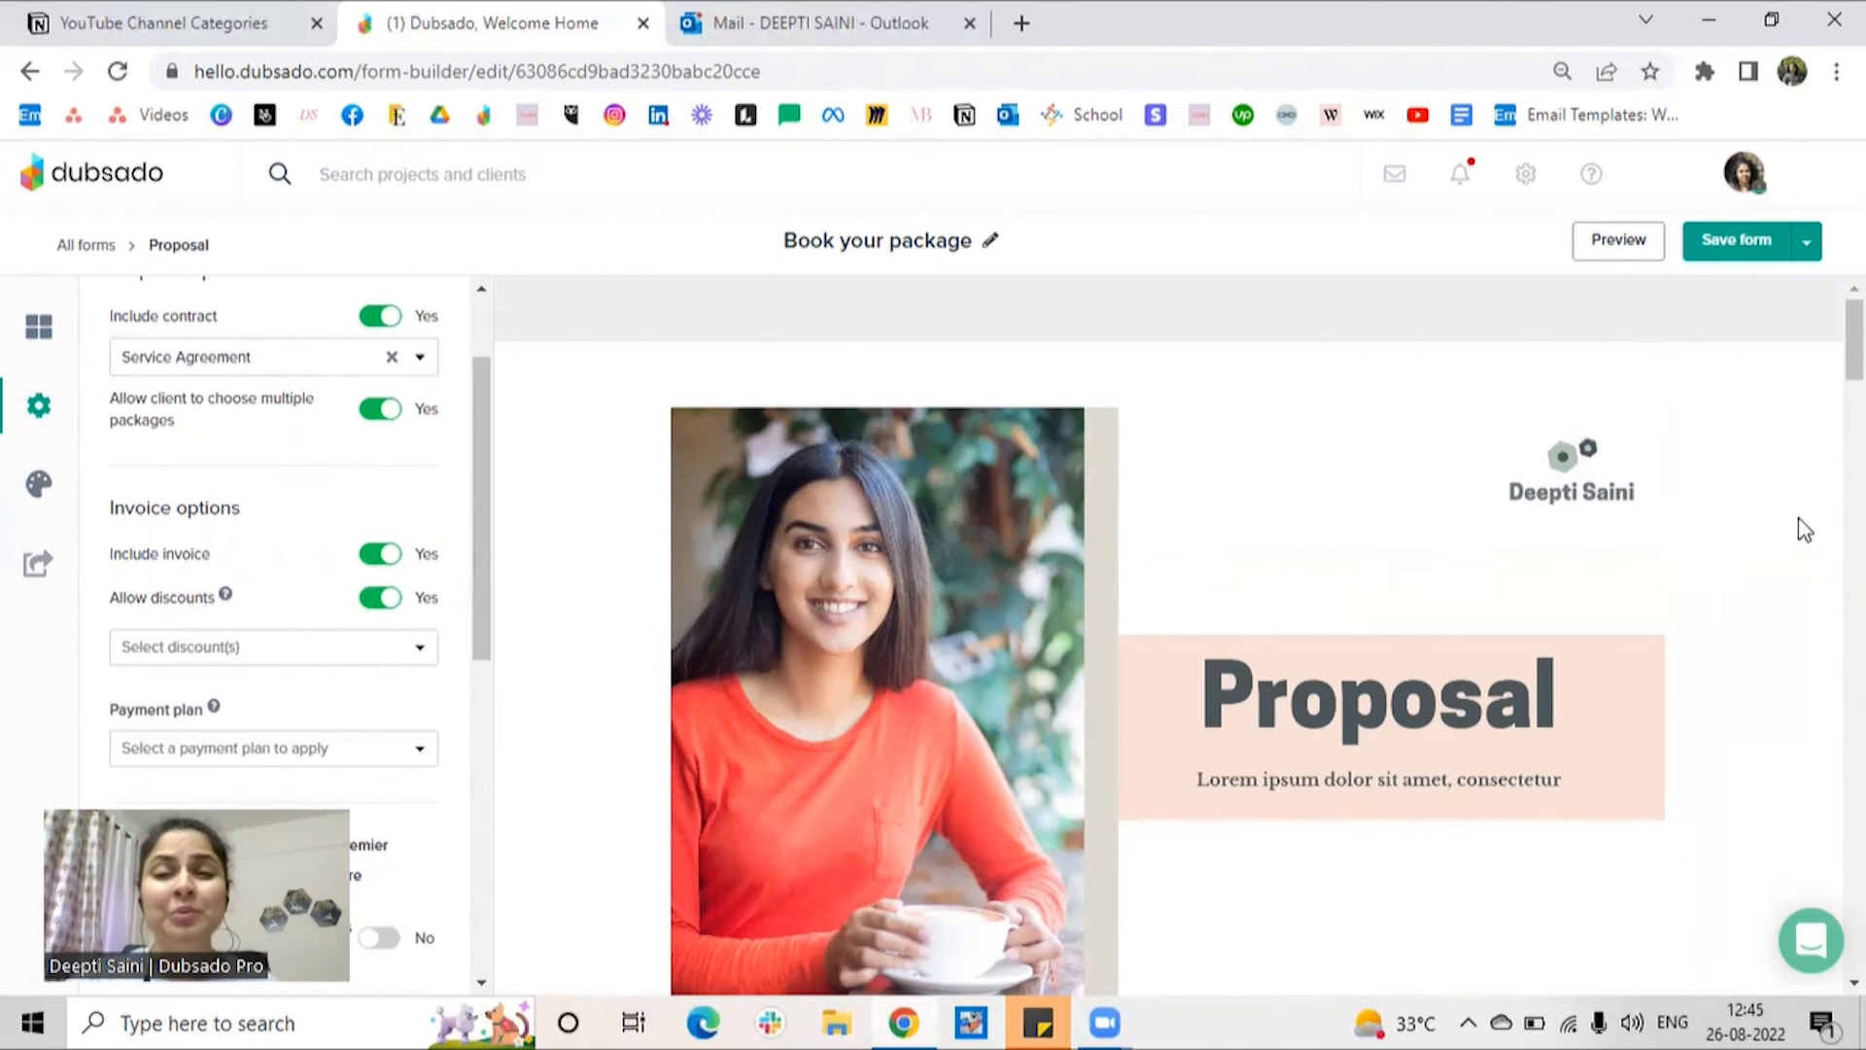
left_click(1810, 251)
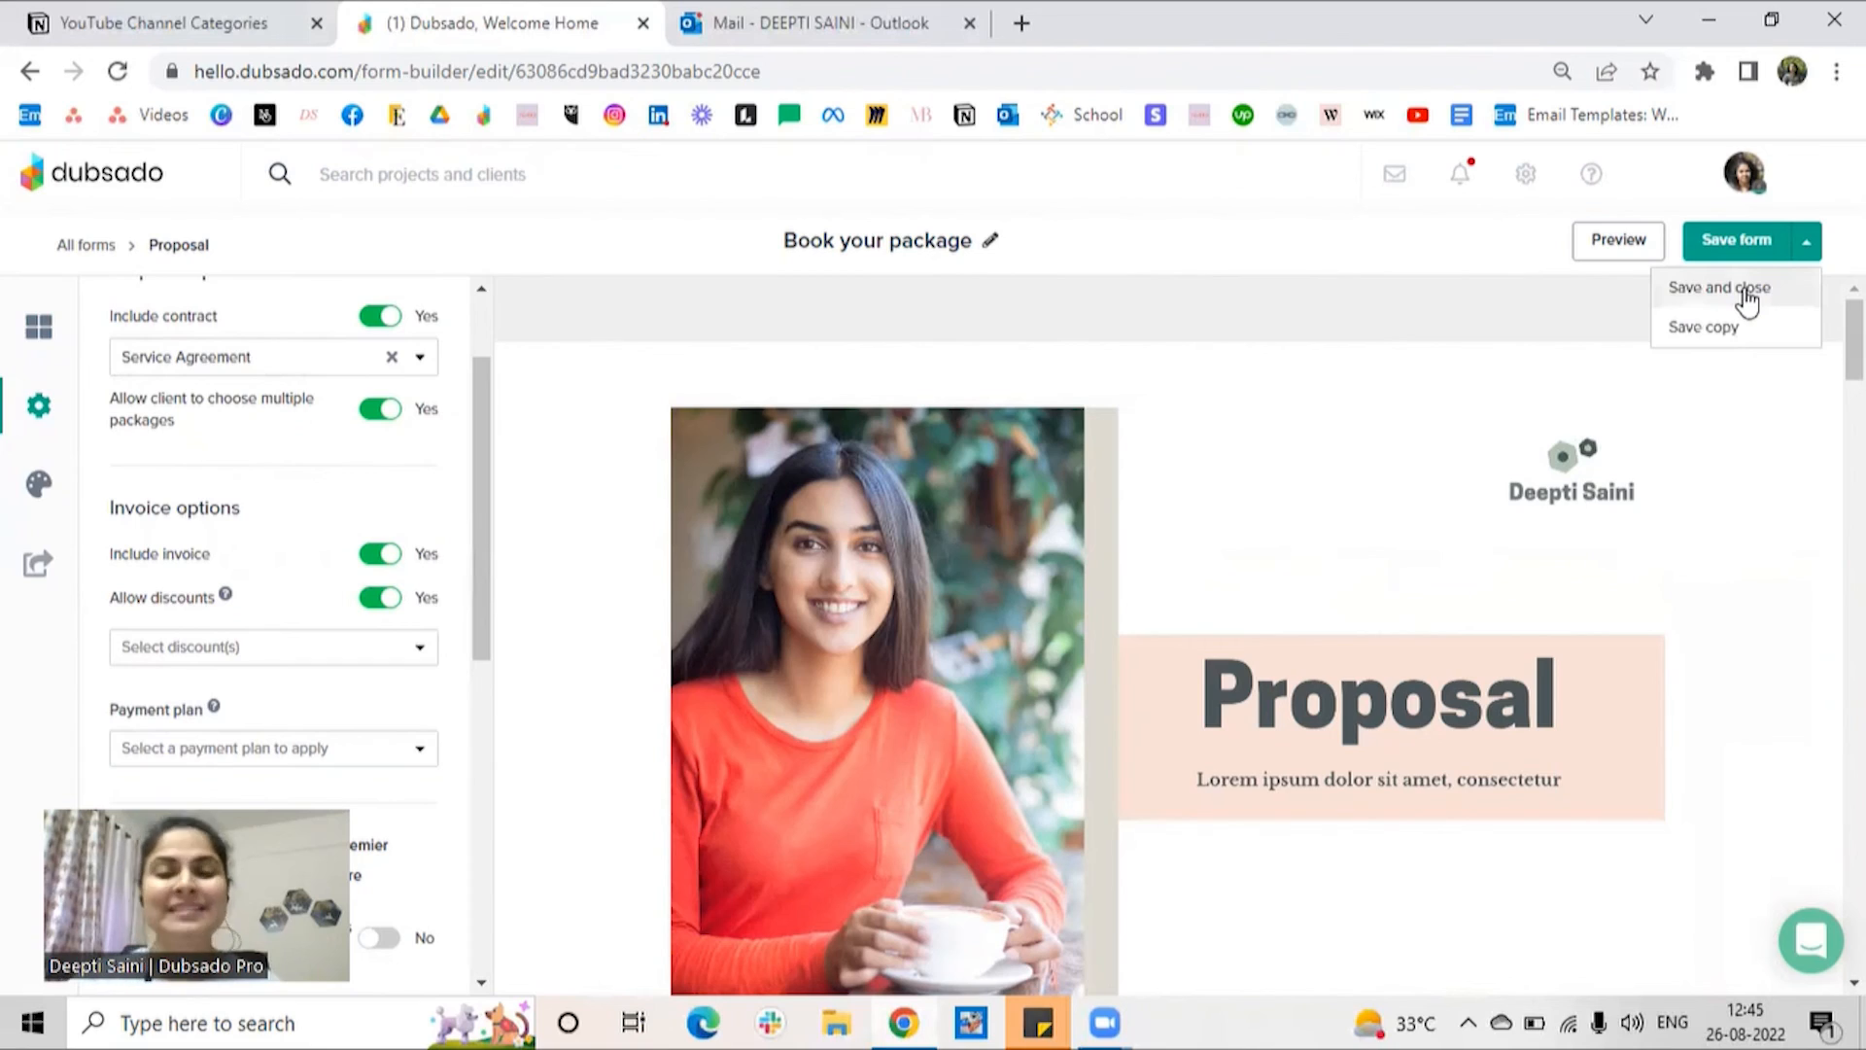